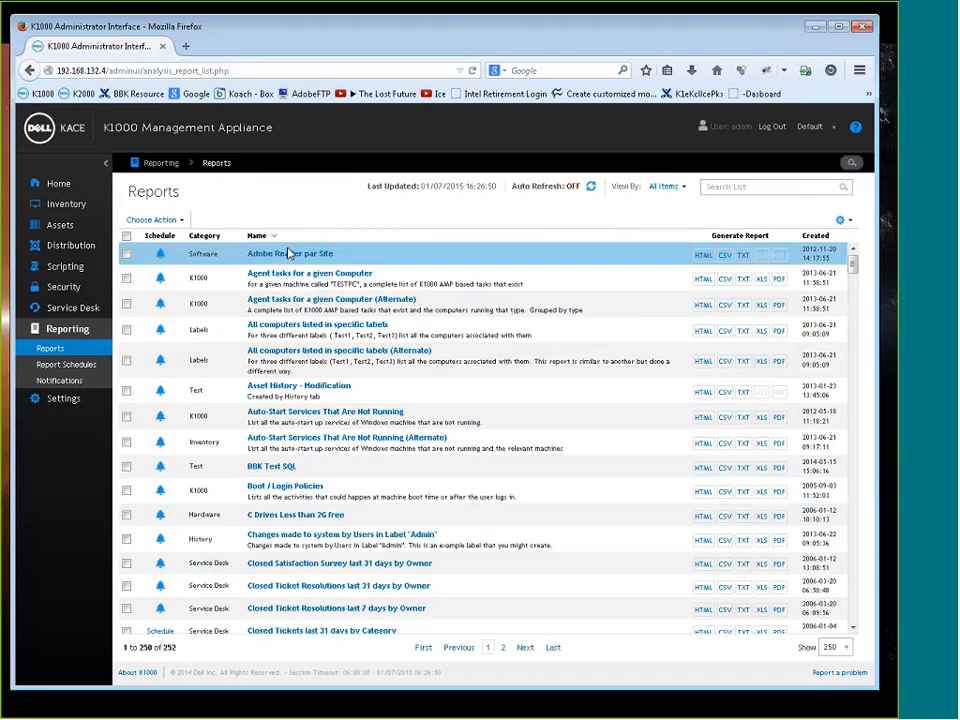
Limit the reports list to the Dell Warranty category and open the report on computers with Dell warranty expiring in under 60 days
left_click(667, 186)
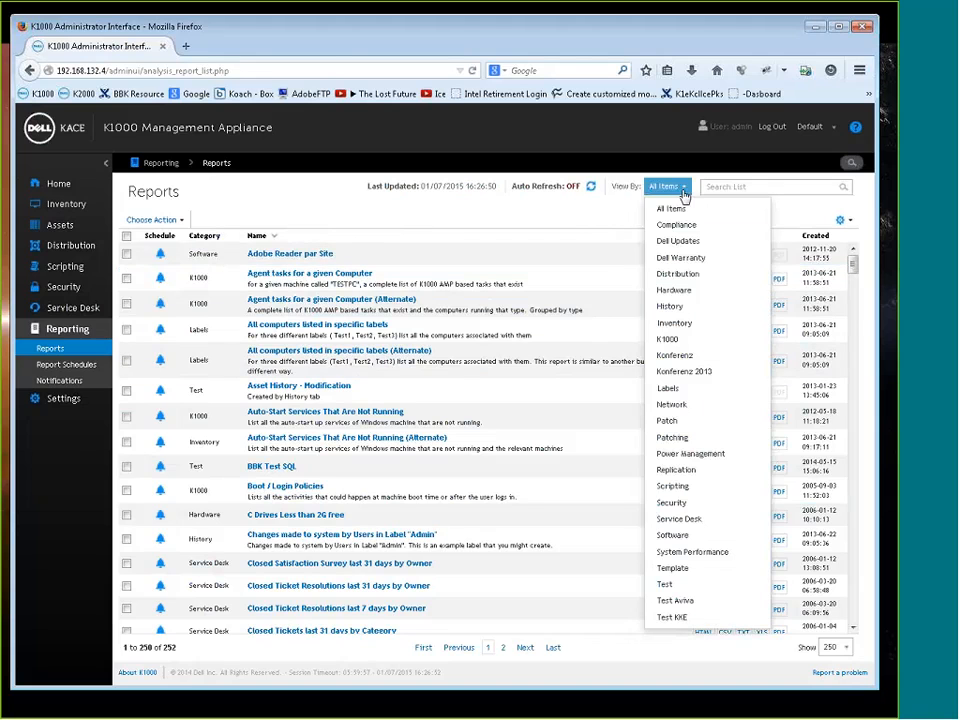
left_click(697, 259)
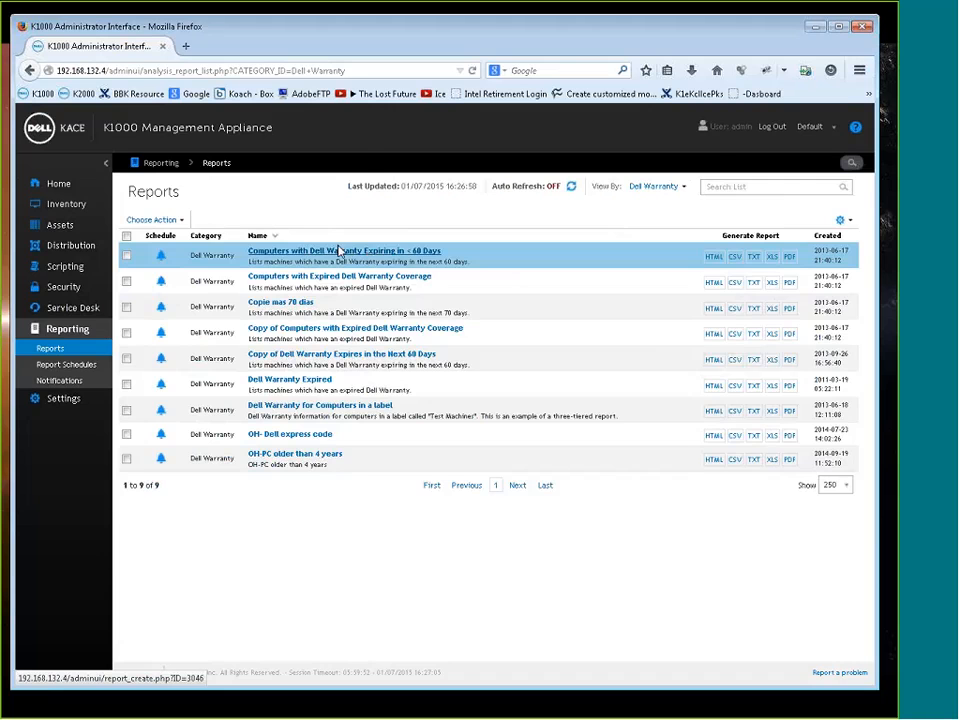
left_click(338, 252)
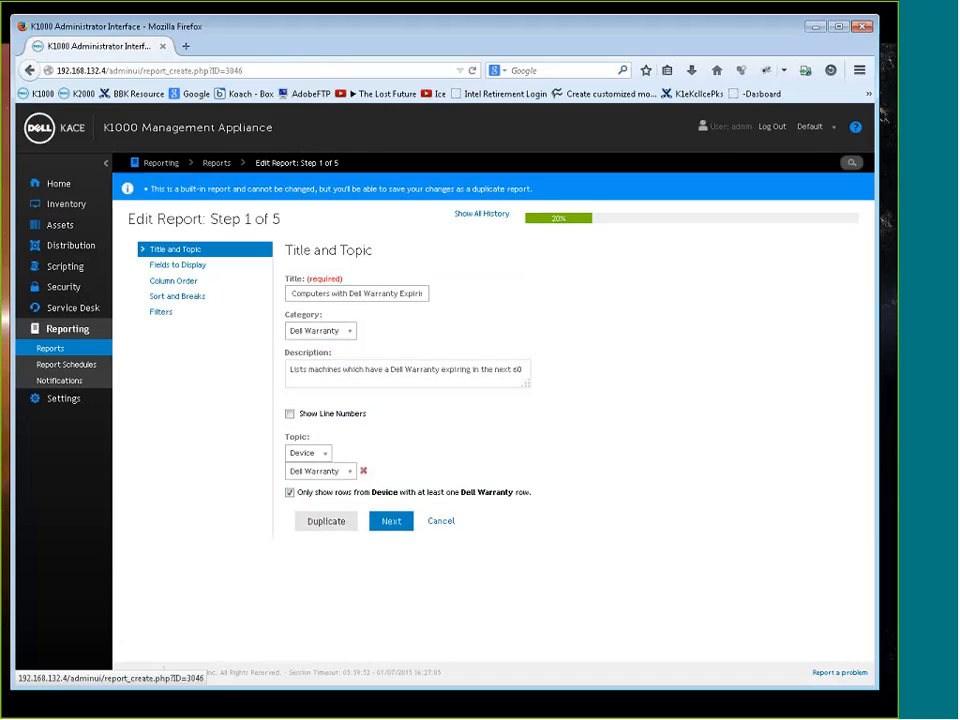
Examine the warranty report's displayed fields, column order, sorting and filter rules without changing any of them
left_click(327, 548)
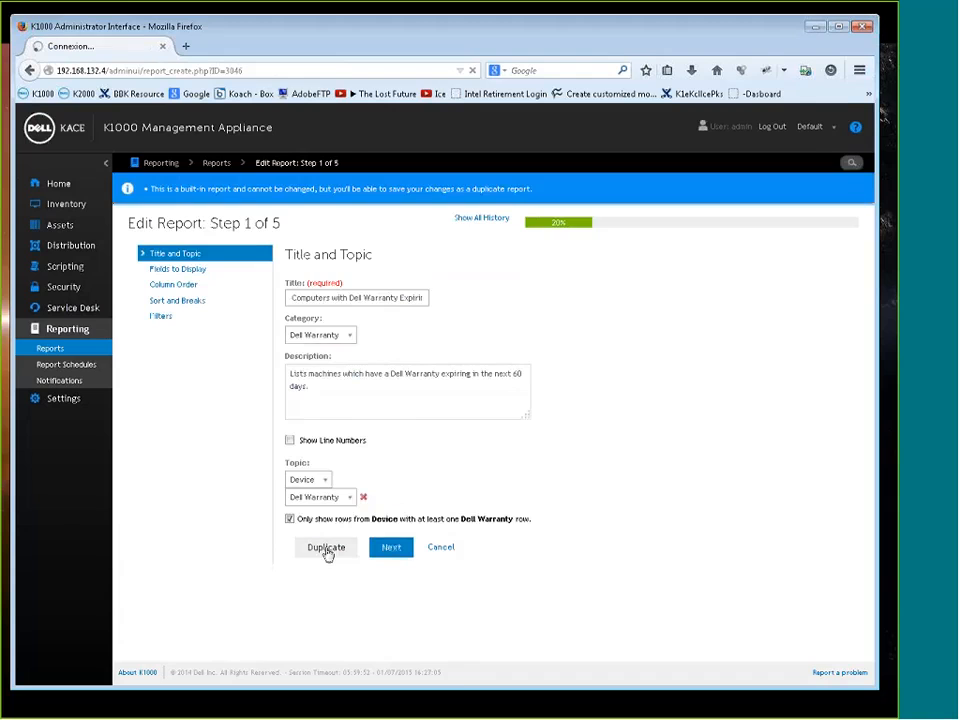
scroll(446, 491, "down", 6)
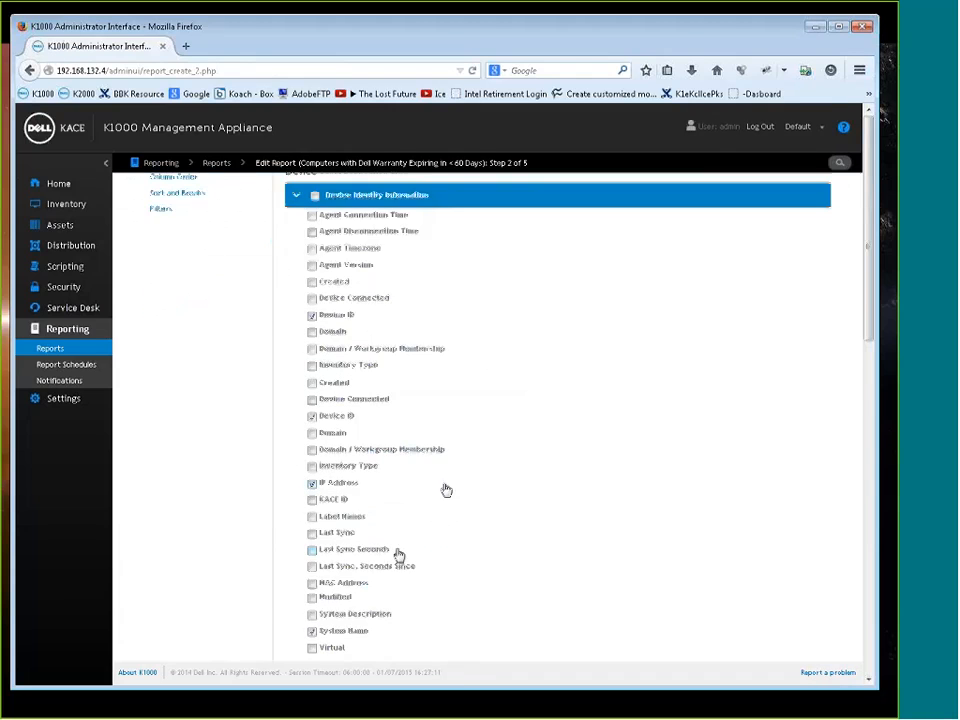
scroll(455, 514, "down", 15)
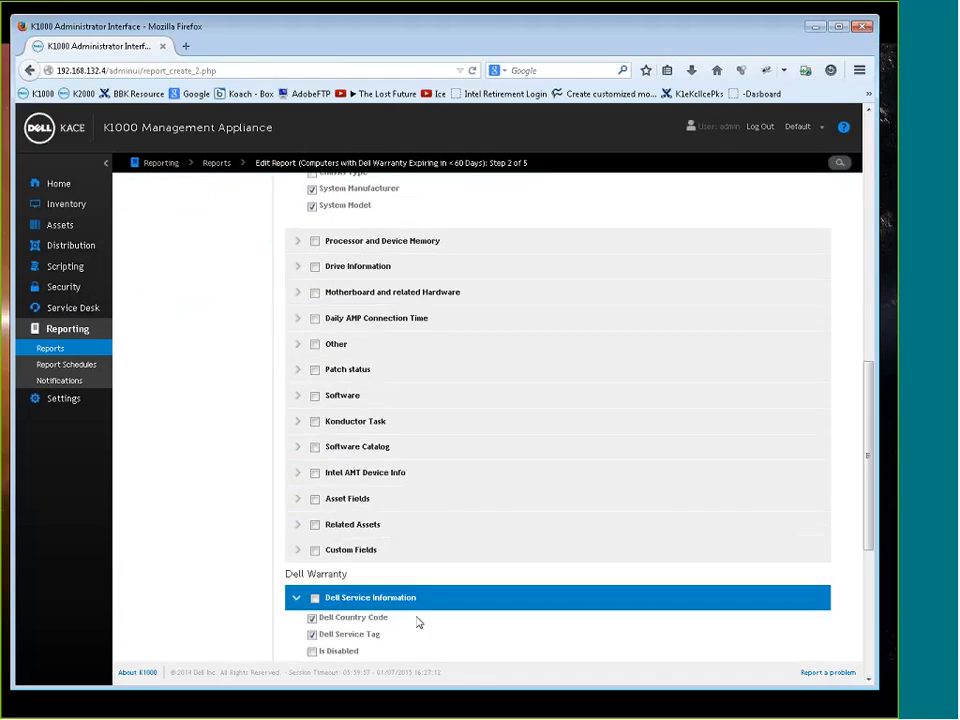
left_click(356, 625)
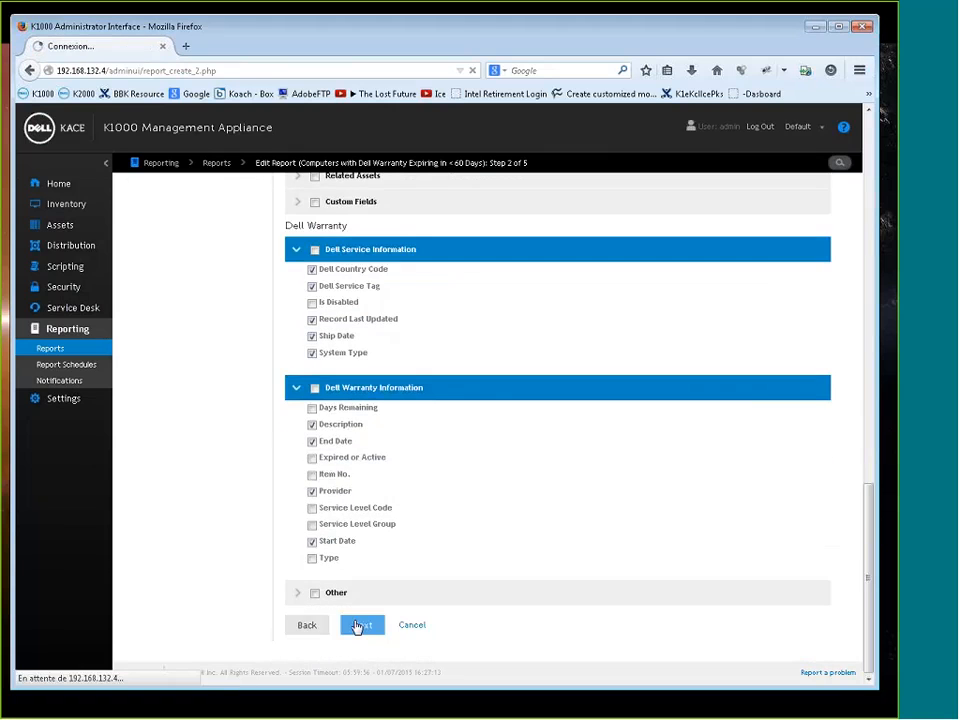
scroll(394, 613, "down", 3)
left_click(368, 630)
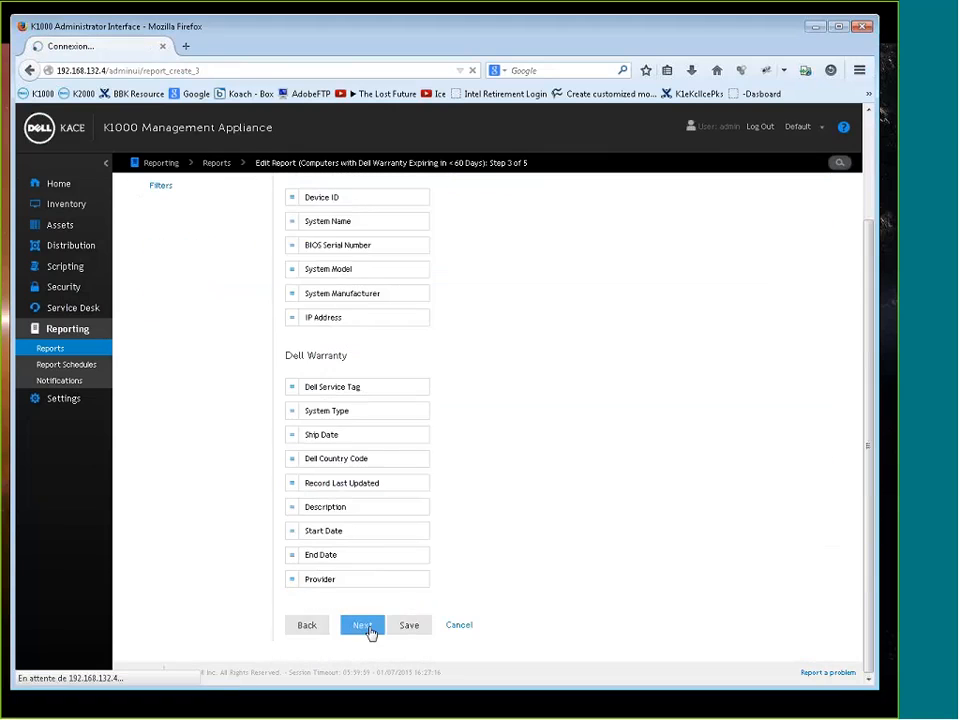
left_click(364, 558)
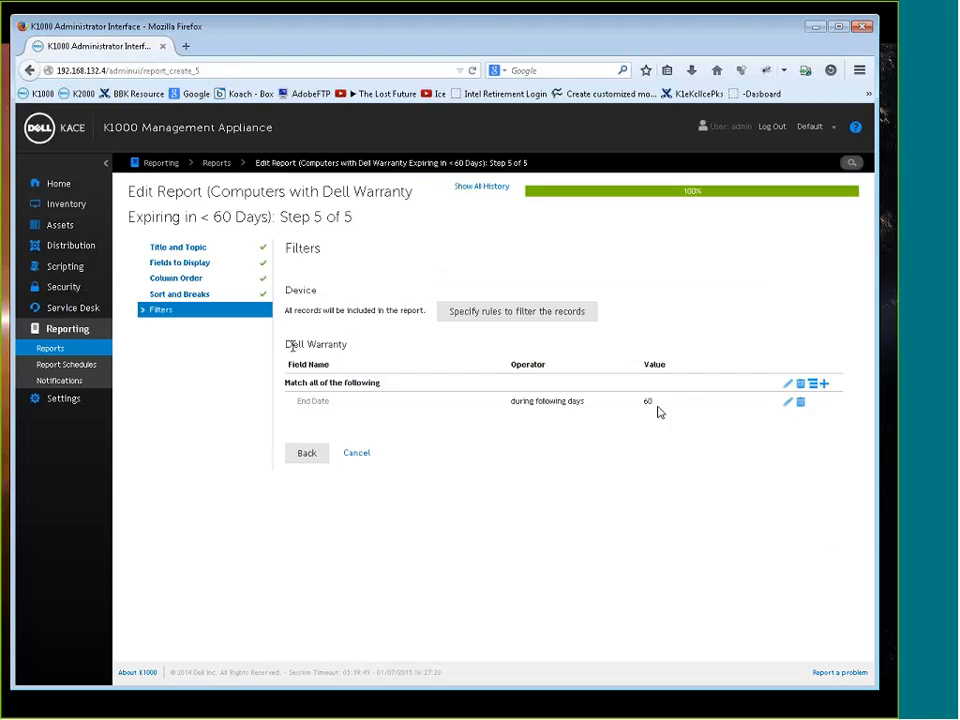
Examine the SQL query of the OH- Dell express code report, then return to the reports list
left_click(86, 349)
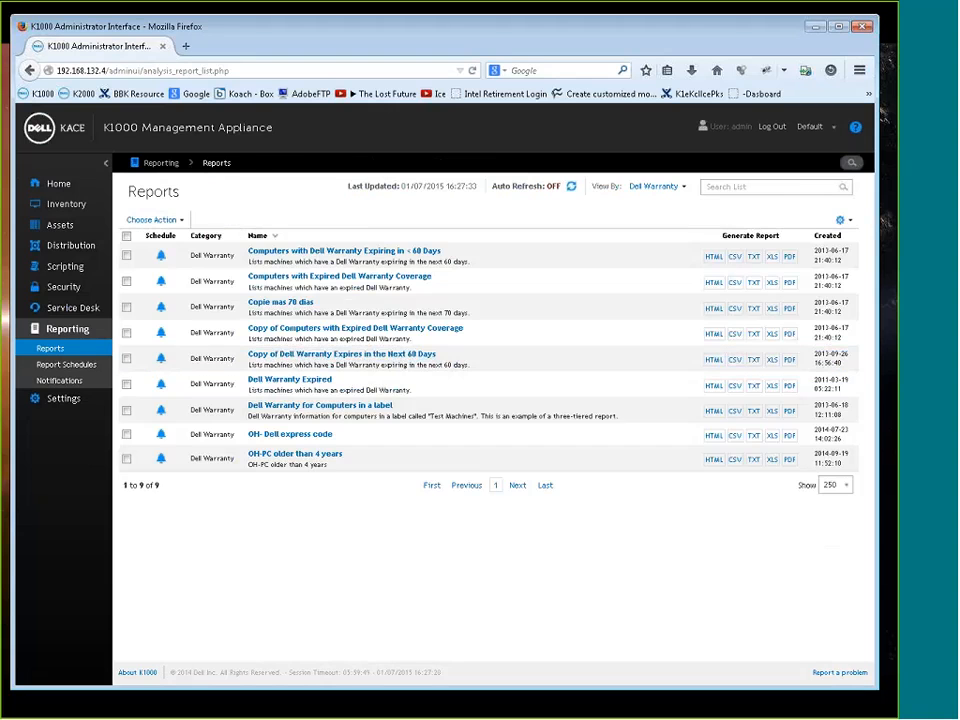
left_click(290, 434)
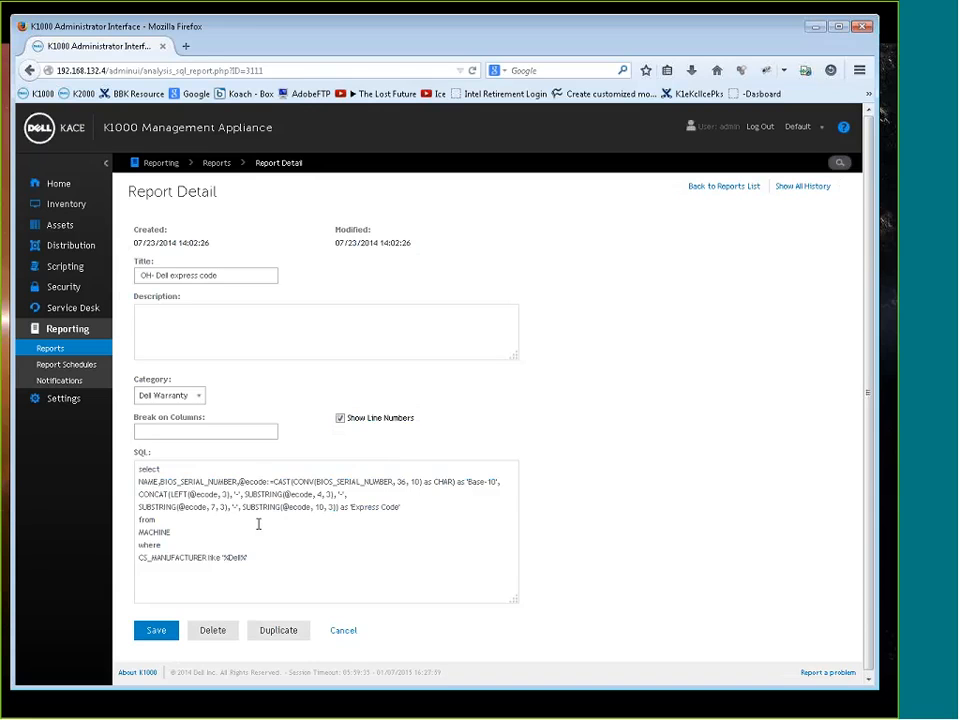
left_click(50, 349)
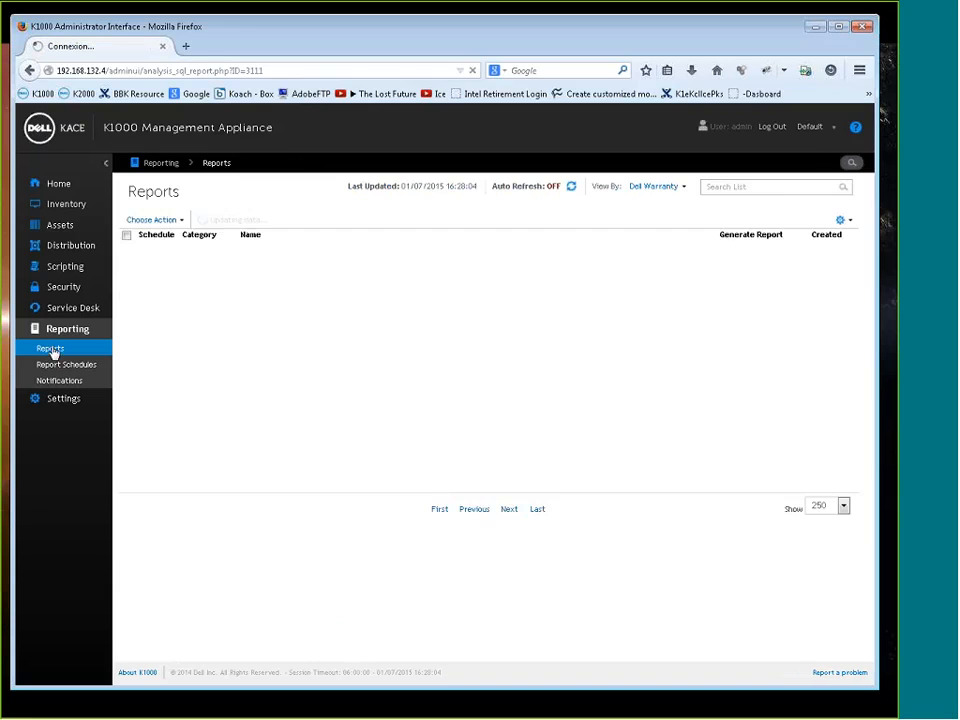
Create a new report with the wizard and title it "OH_Test KKE 2015"
left_click(182, 221)
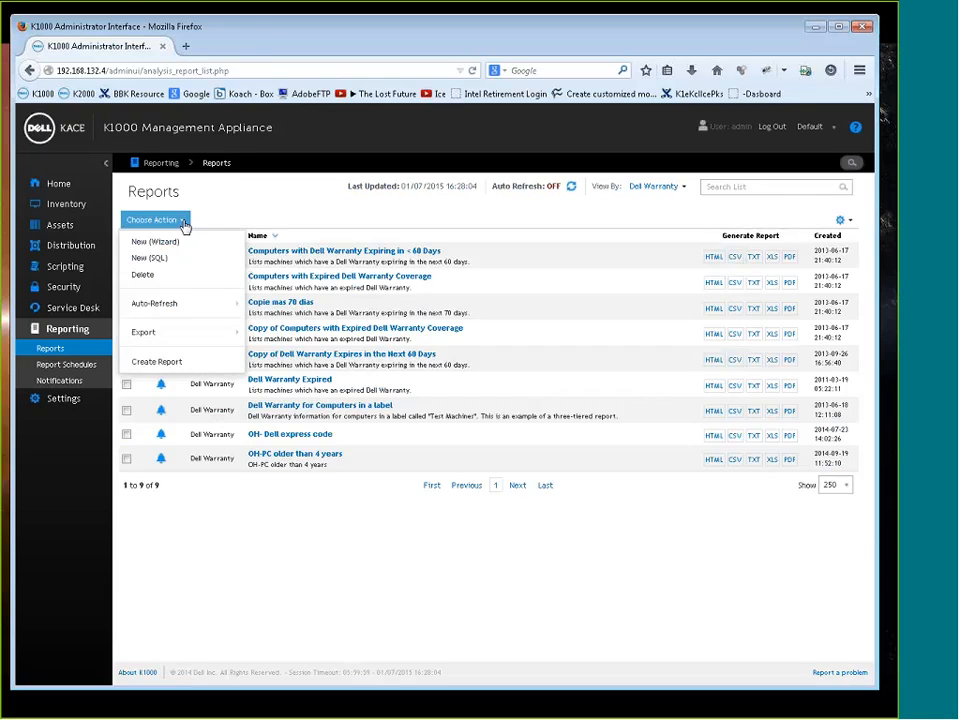
left_click(185, 243)
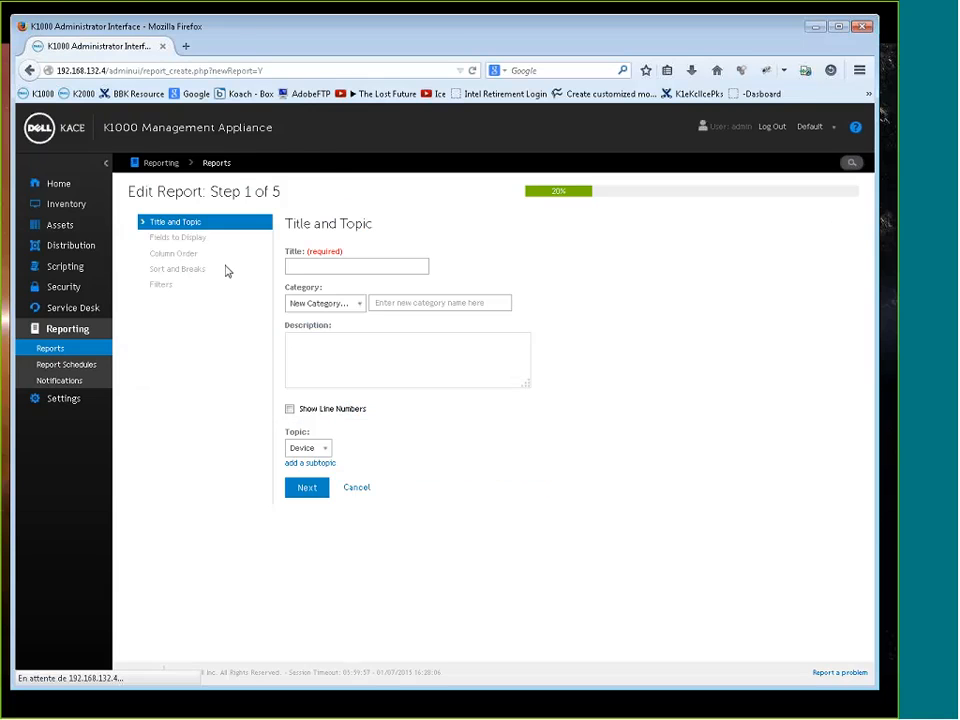
left_click(319, 268)
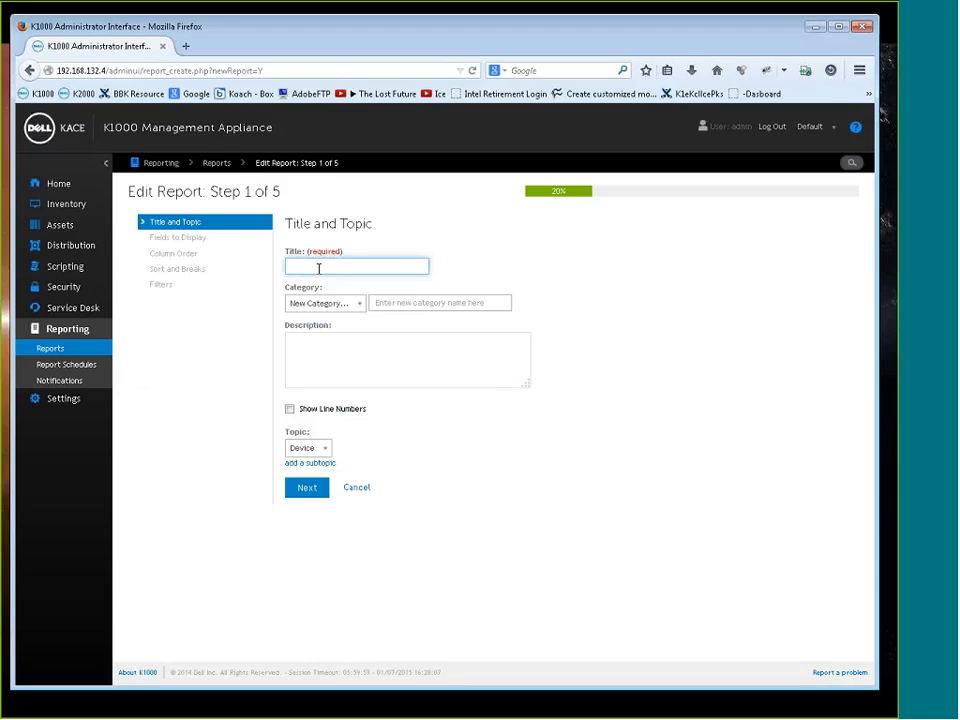
type("OH_")
type("Test KKE 2015")
Assign the report to the Test KKE category, describe it as "test KKE", and continue with Device as its topic
left_click(357, 305)
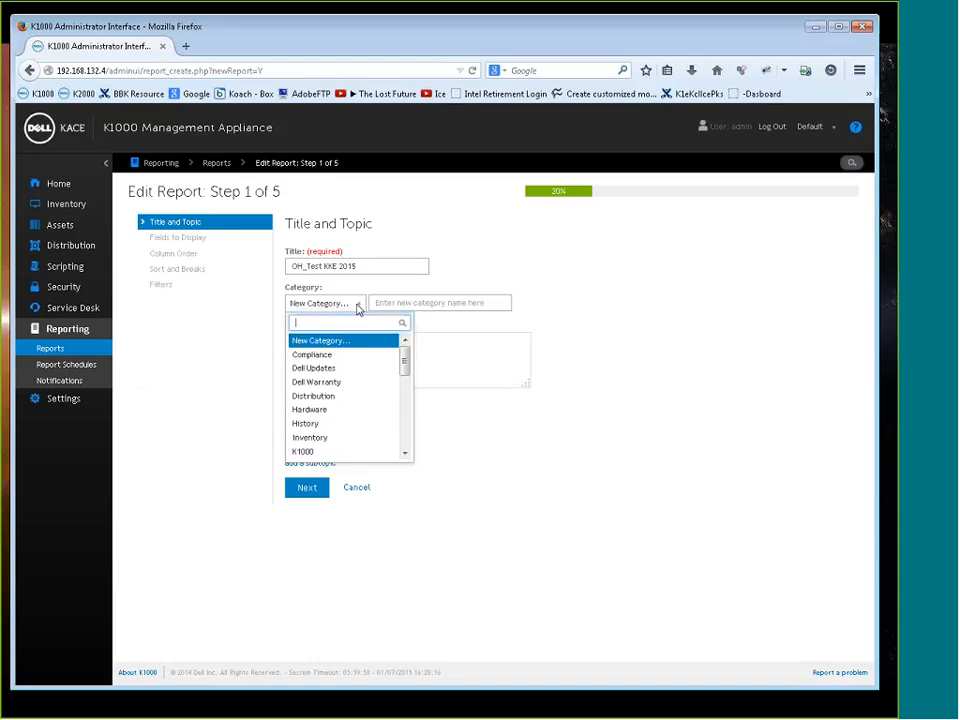
left_click_drag(406, 358, 340, 472)
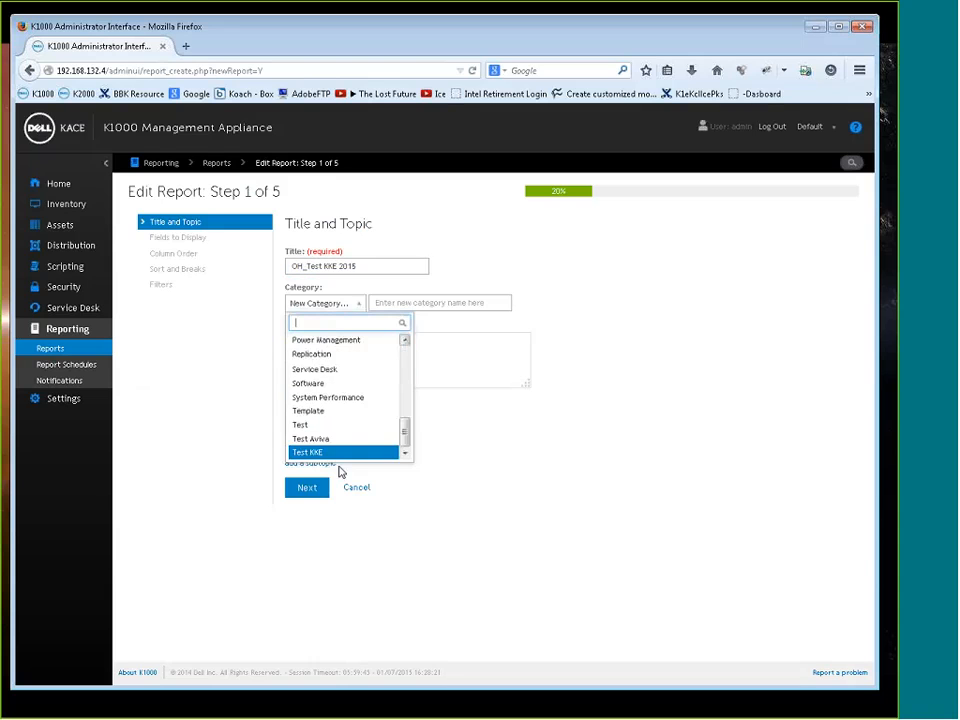
left_click(325, 455)
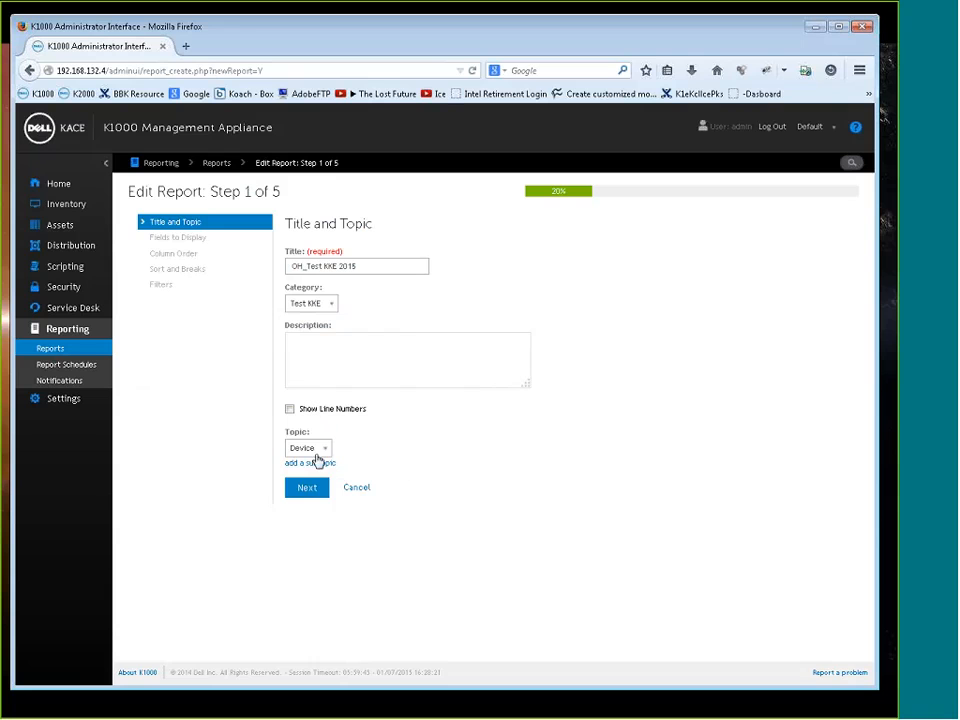
left_click(336, 349)
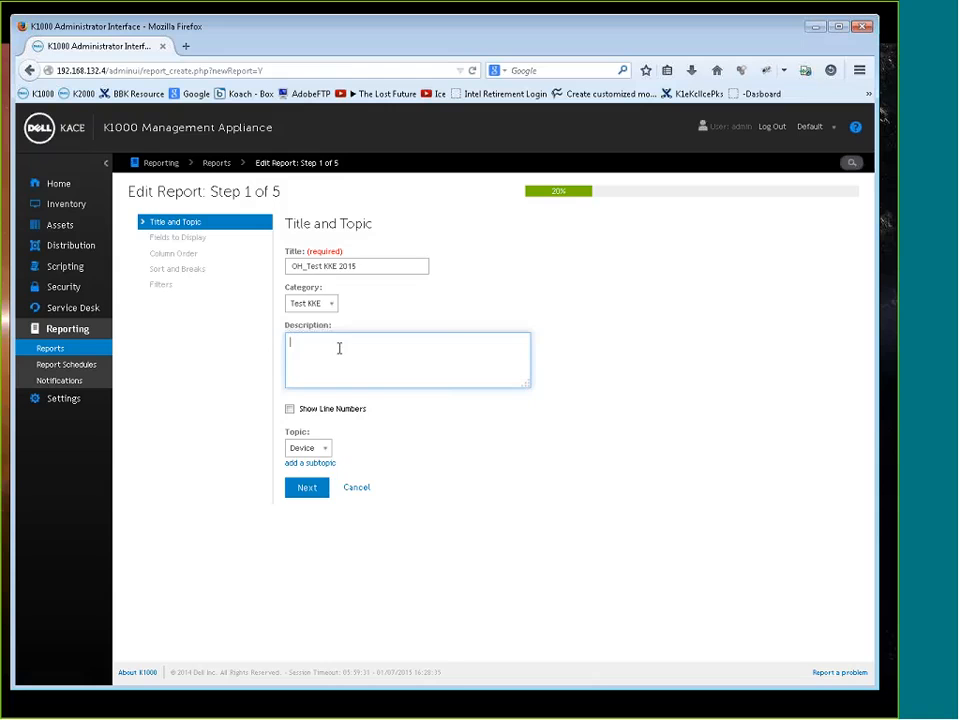
type("test kKE")
left_click(326, 449)
left_click(581, 499)
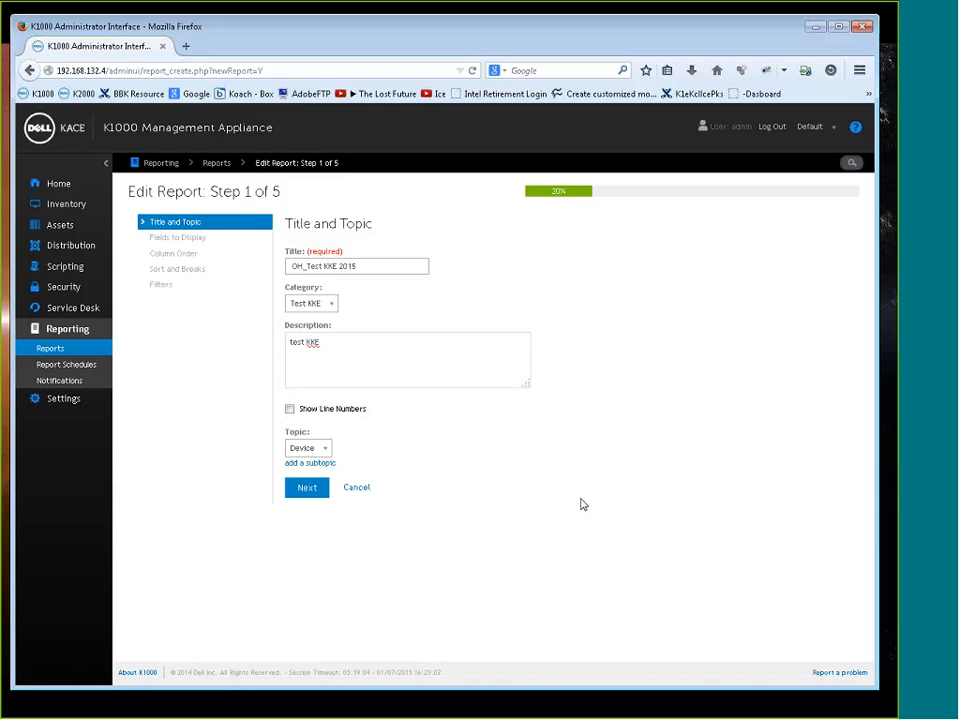
left_click(310, 491)
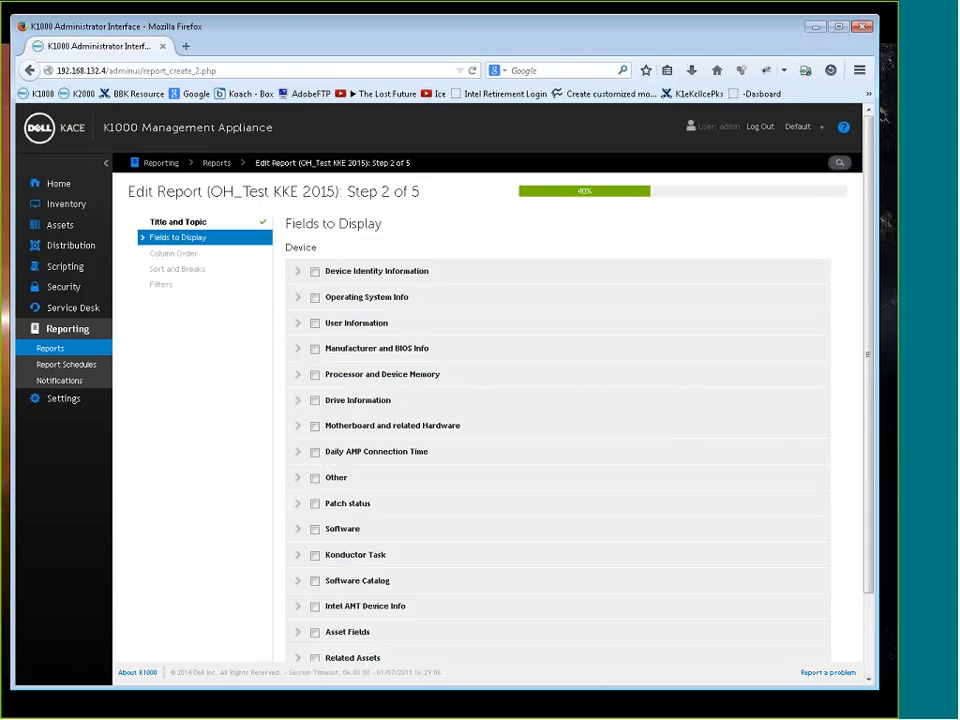
Include IP Address and System Name from Device Identity Information in the report's fields
left_click(297, 272)
scroll(425, 491, "down", 2)
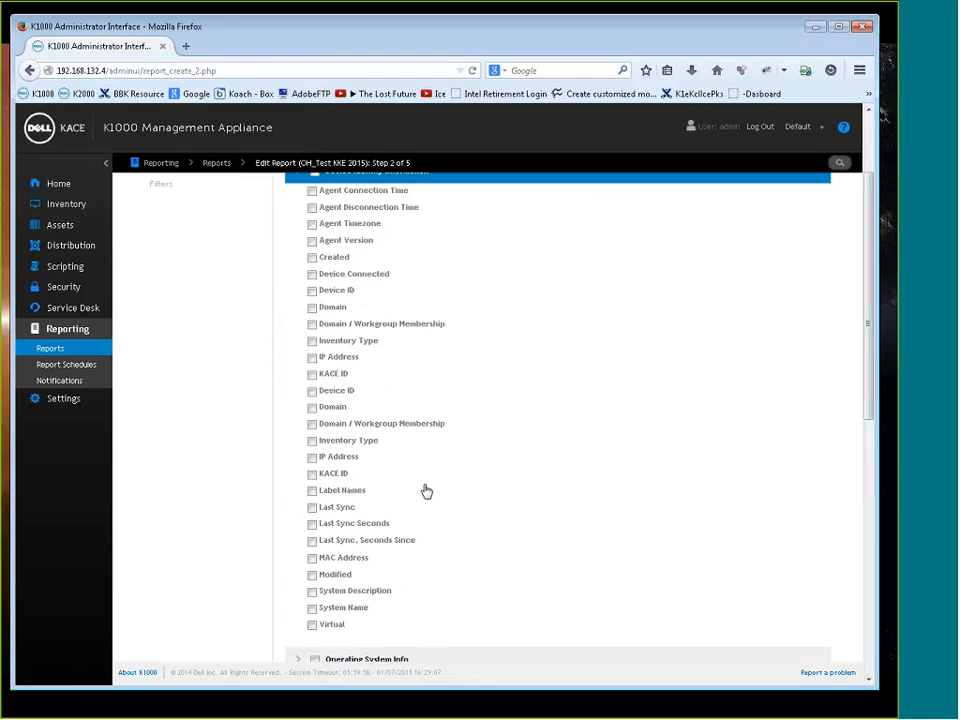
left_click(311, 464)
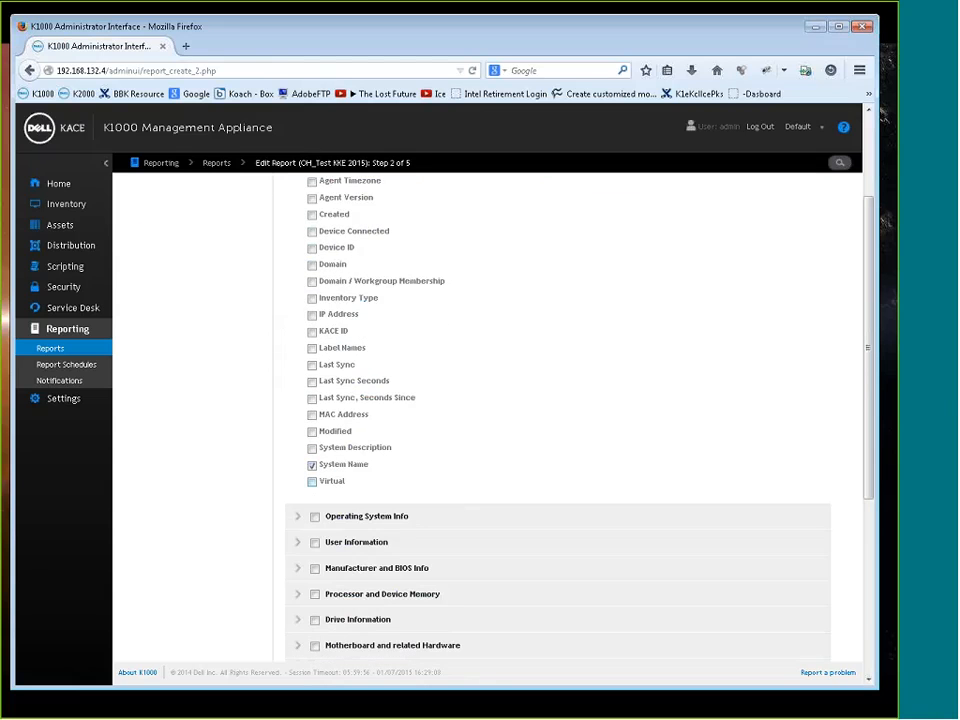
Include Name from Operating System Info and Domain User Name from User Information, and continue to the column order
left_click(297, 516)
scroll(340, 487, "down", 3)
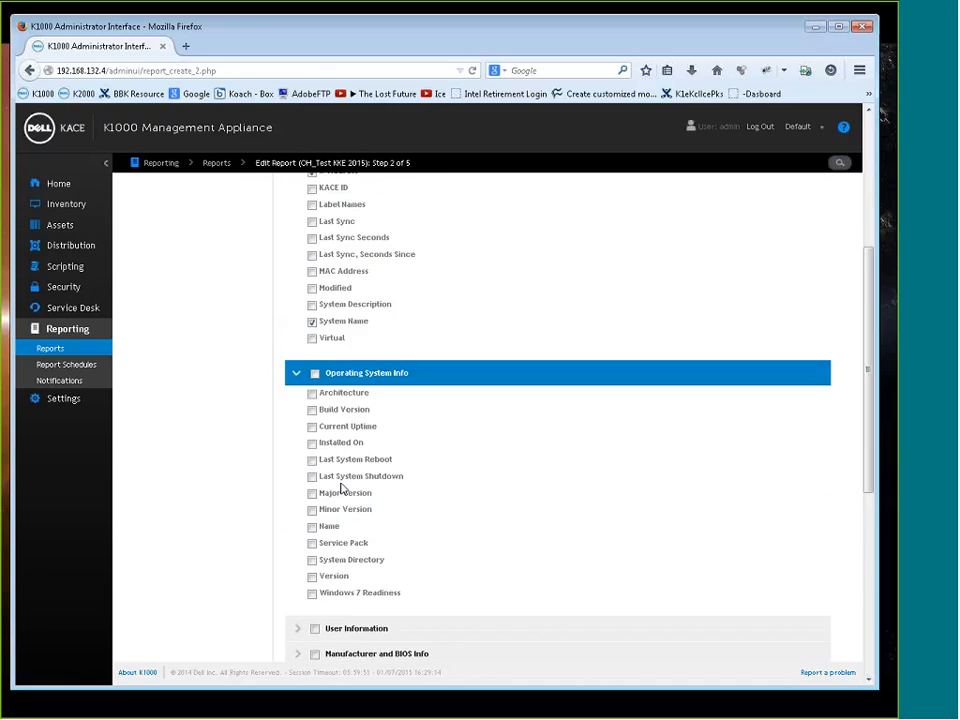
left_click(461, 525)
scroll(465, 525, "down", 3)
left_click(362, 487)
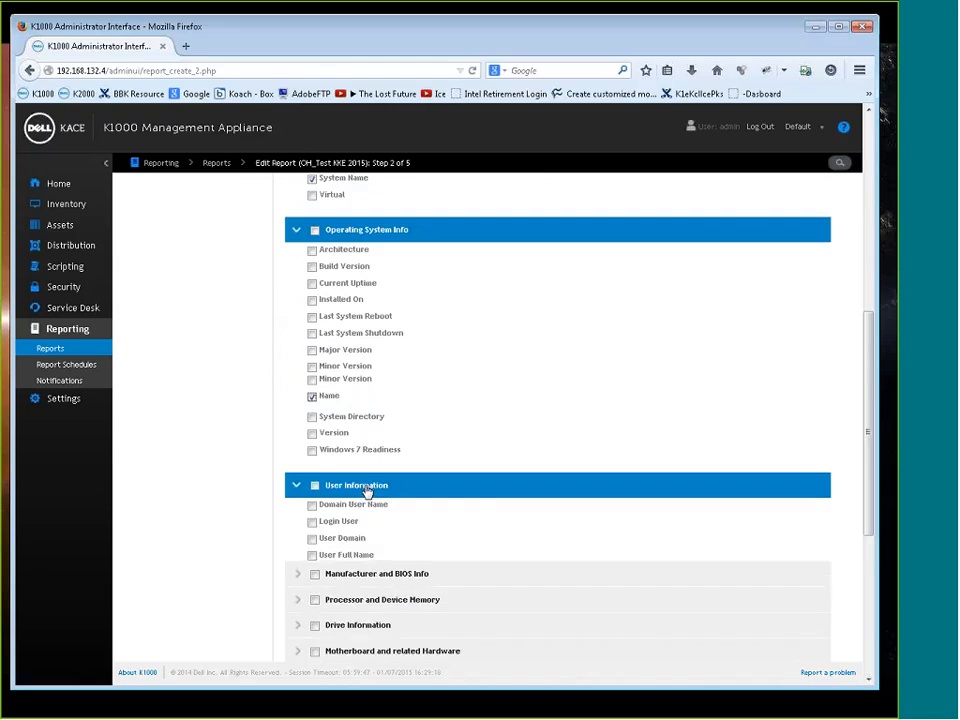
left_click(318, 510)
scroll(400, 545, "down", 7)
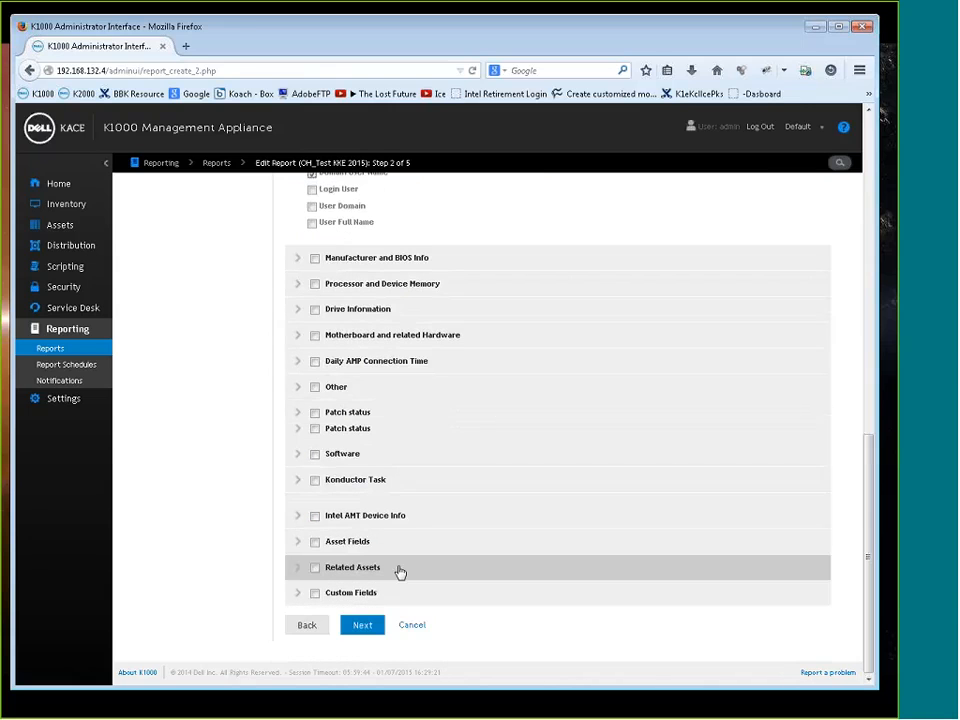
left_click(378, 628)
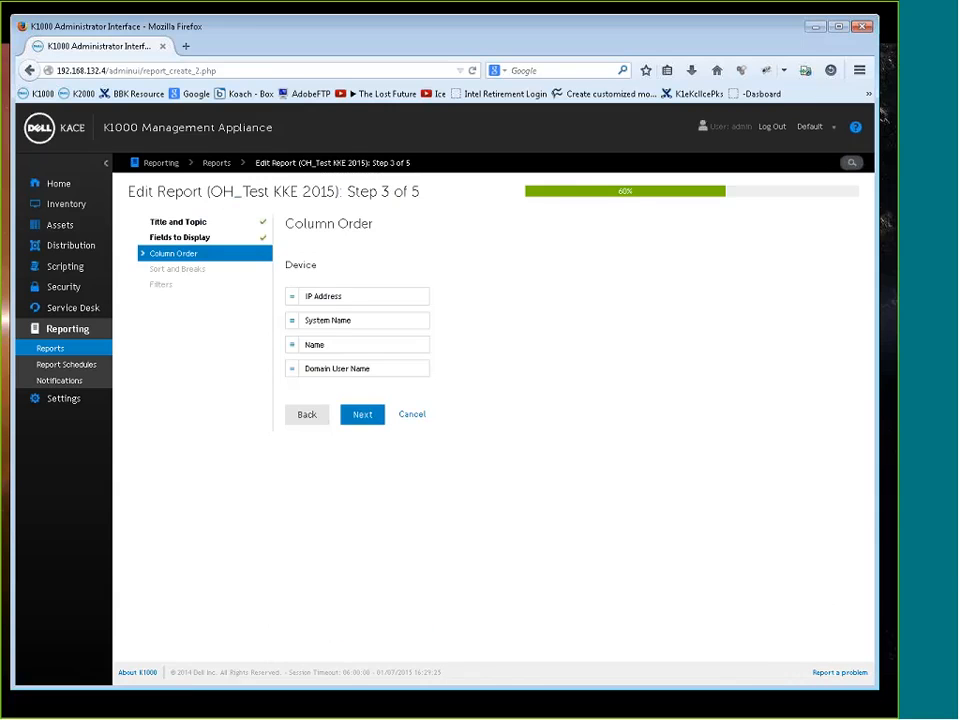
Order the columns as Name, System Name, IP Address, Domain User Name, and add System Name as the second ascending sort key
left_click_drag(292, 344, 332, 290)
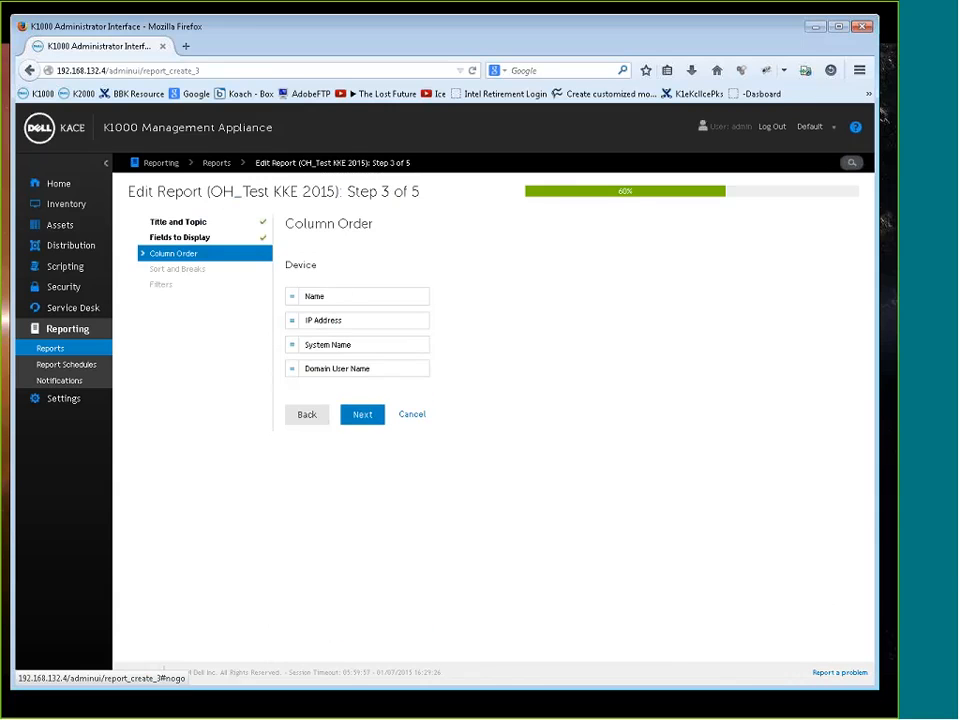
left_click_drag(292, 344, 343, 320)
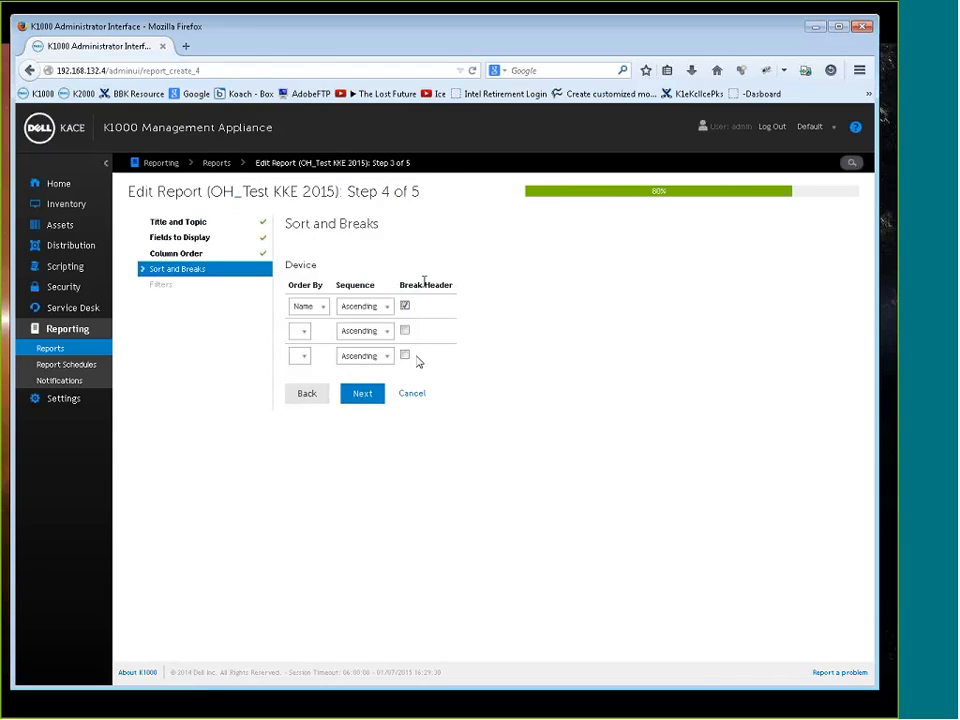
left_click(302, 333)
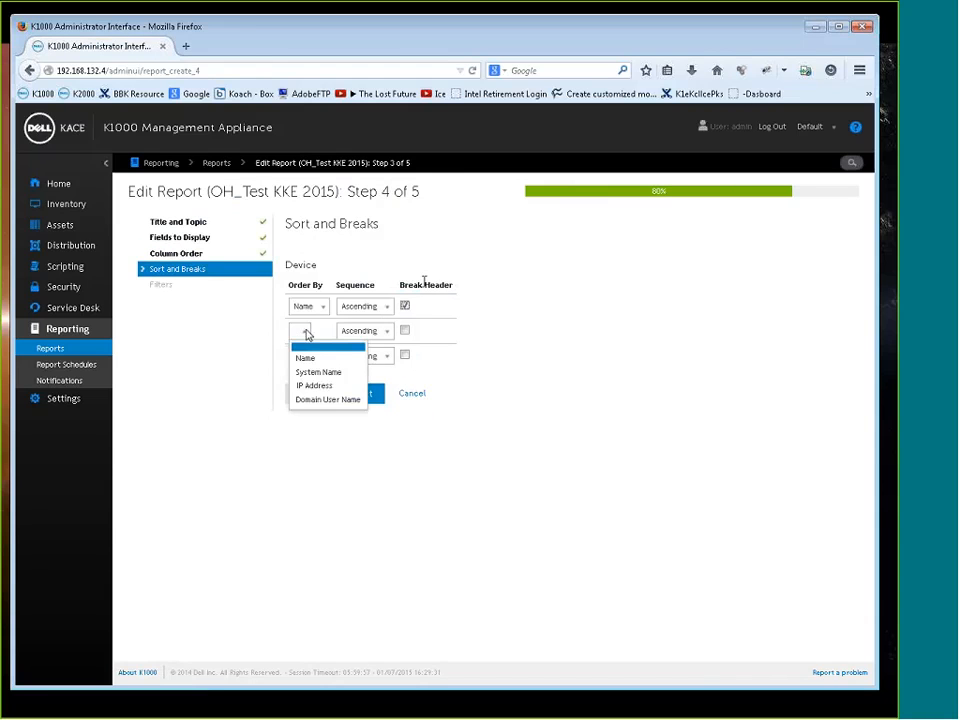
left_click(318, 372)
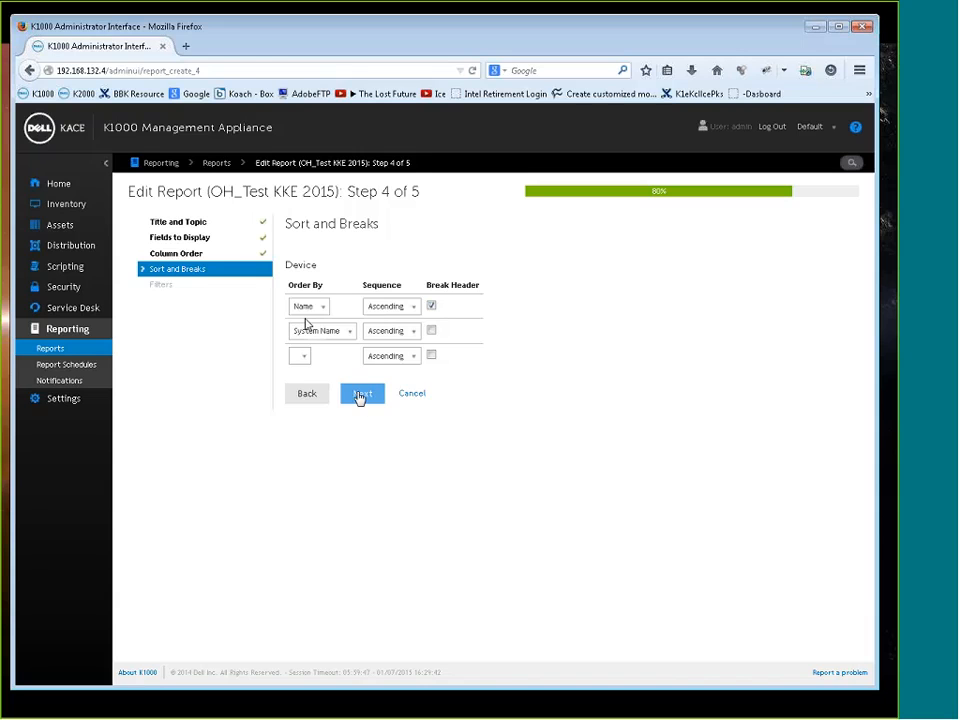
left_click(359, 396)
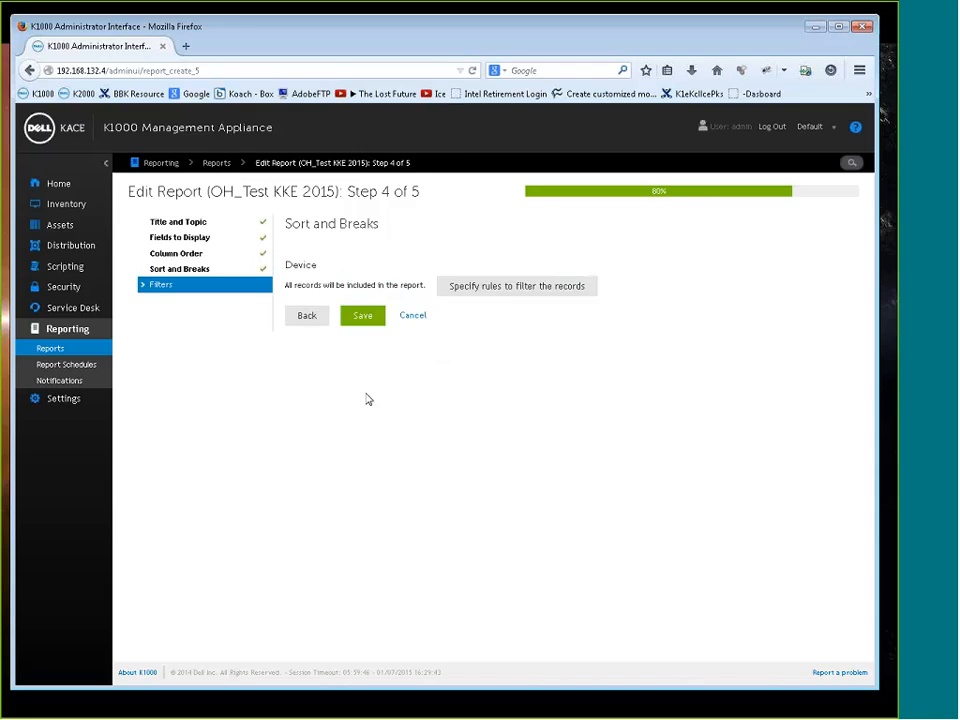
left_click(512, 287)
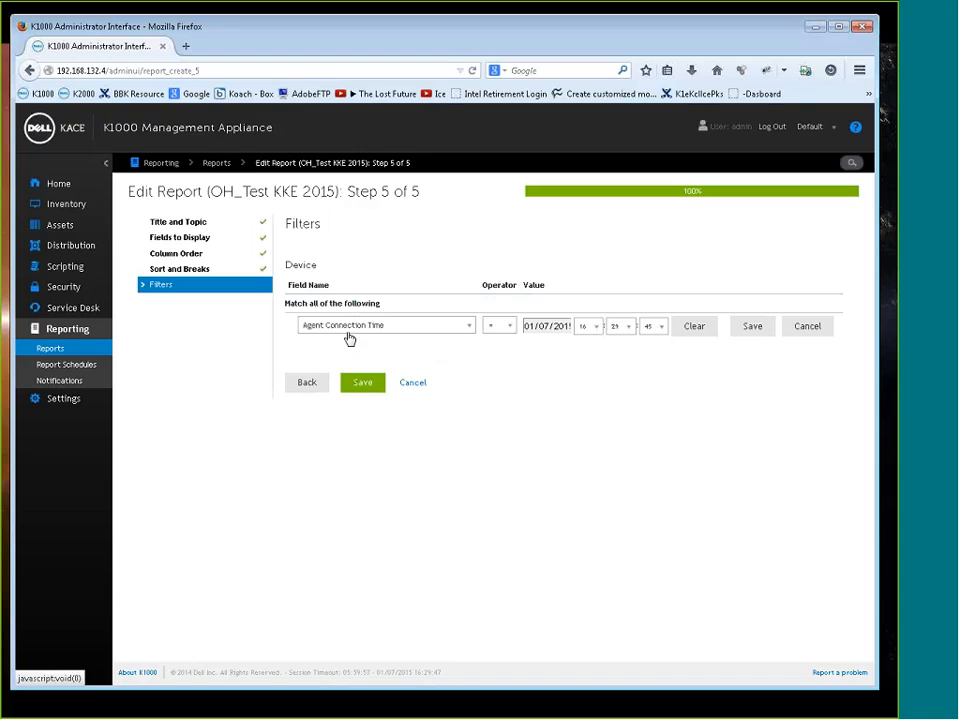
left_click(509, 328)
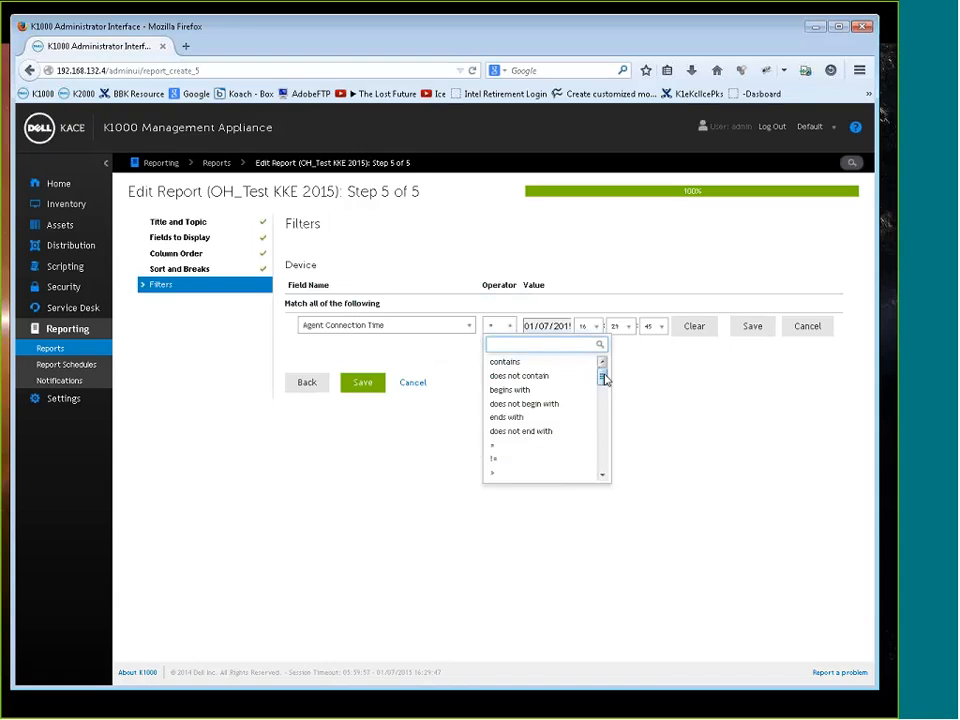
left_click_drag(604, 377, 606, 405)
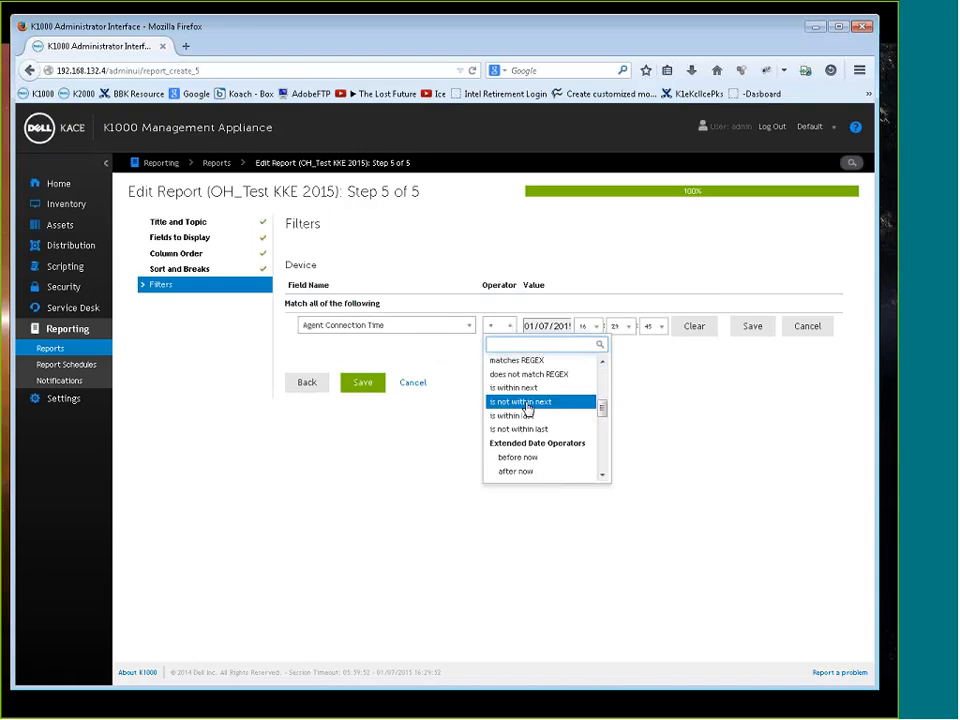
left_click(527, 430)
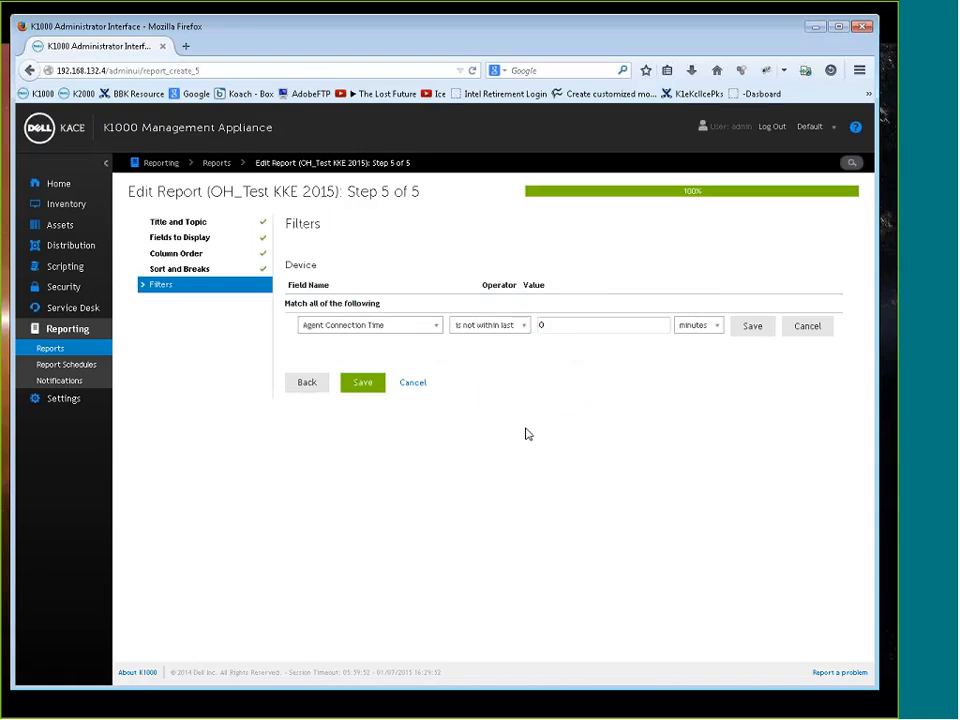
left_click(523, 326)
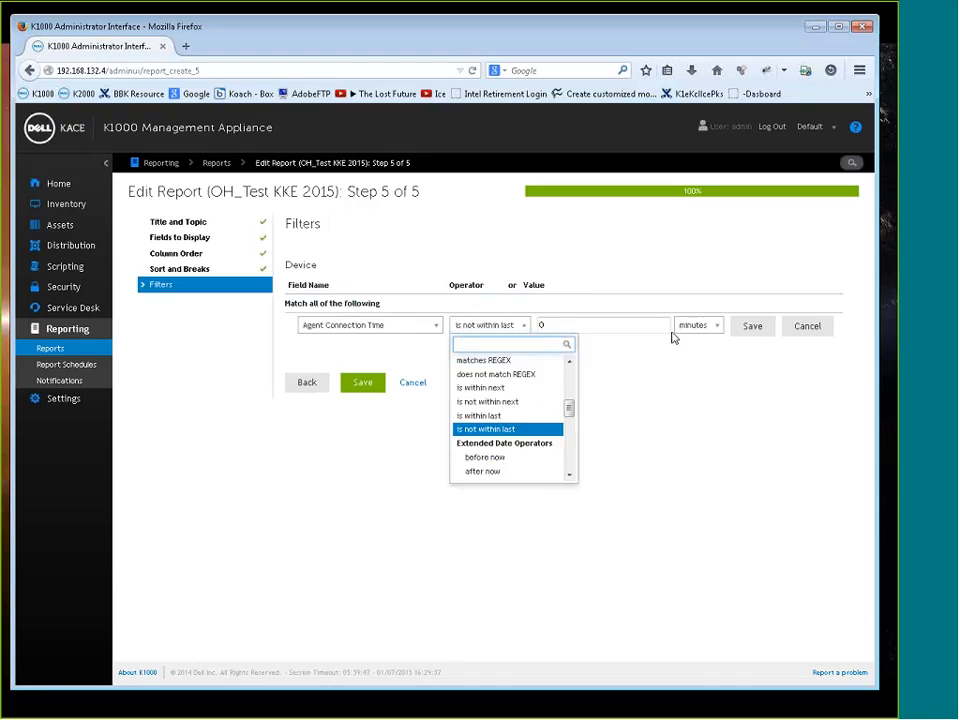
left_click(657, 387)
left_click(579, 323)
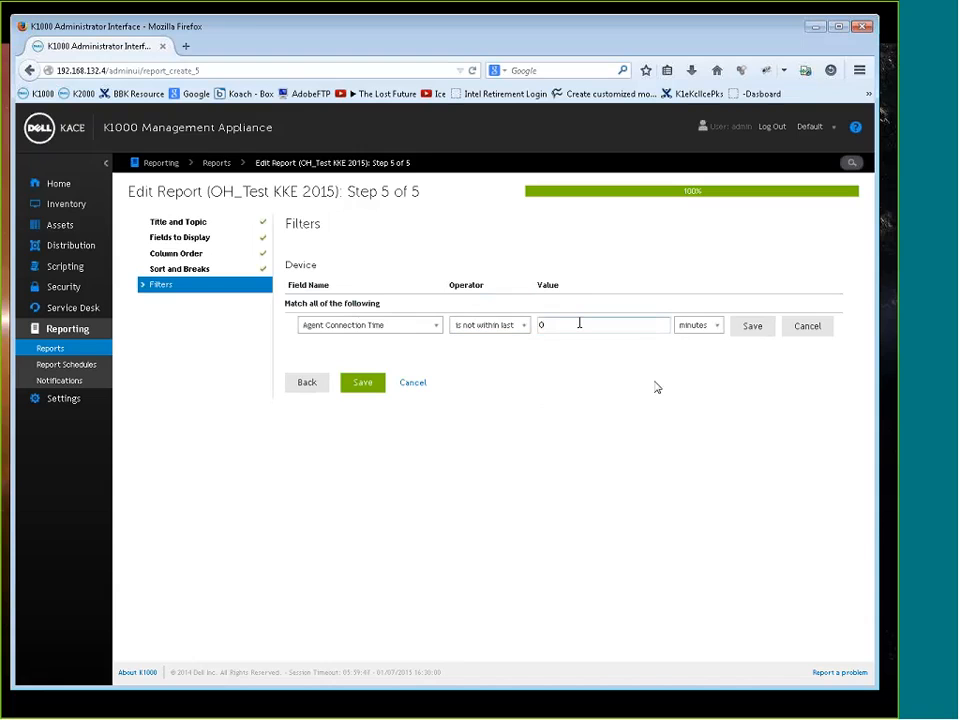
left_click(693, 330)
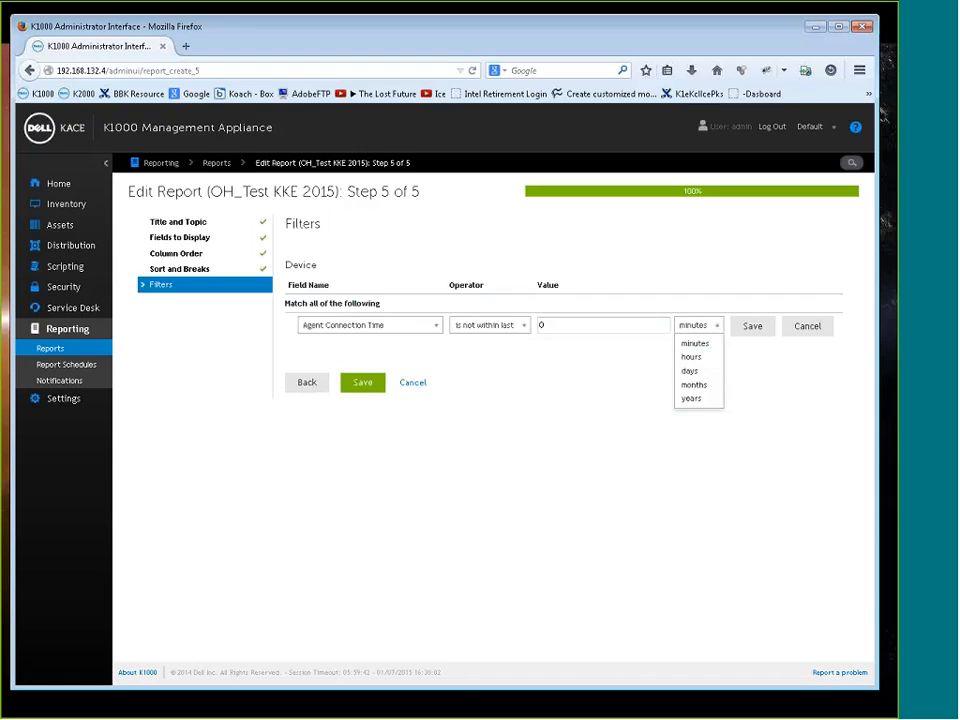
left_click(526, 329)
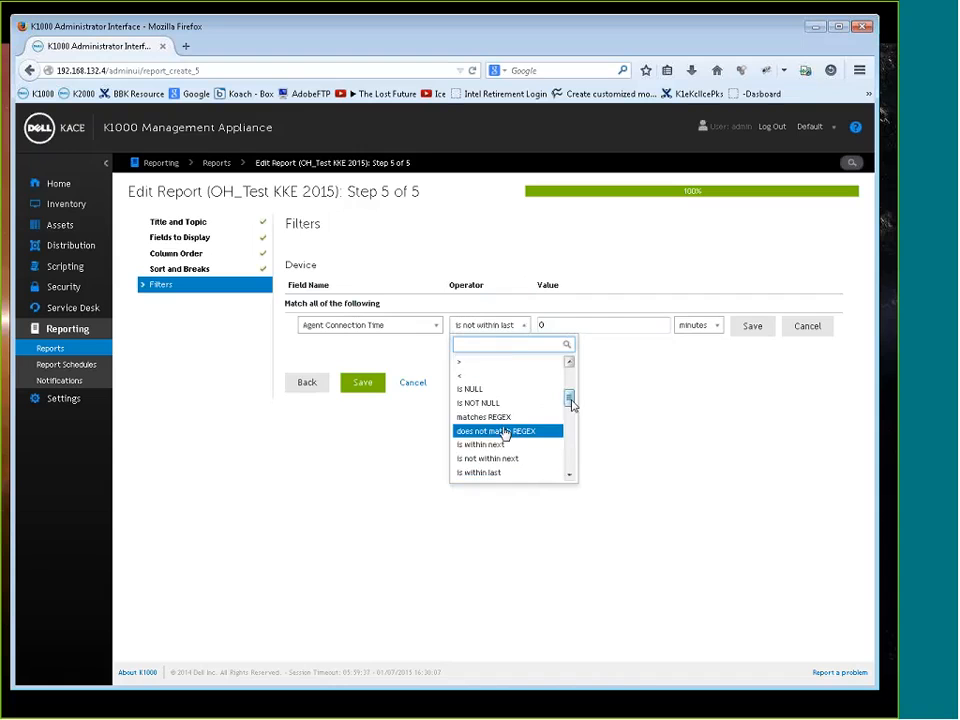
left_click_drag(570, 399, 572, 420)
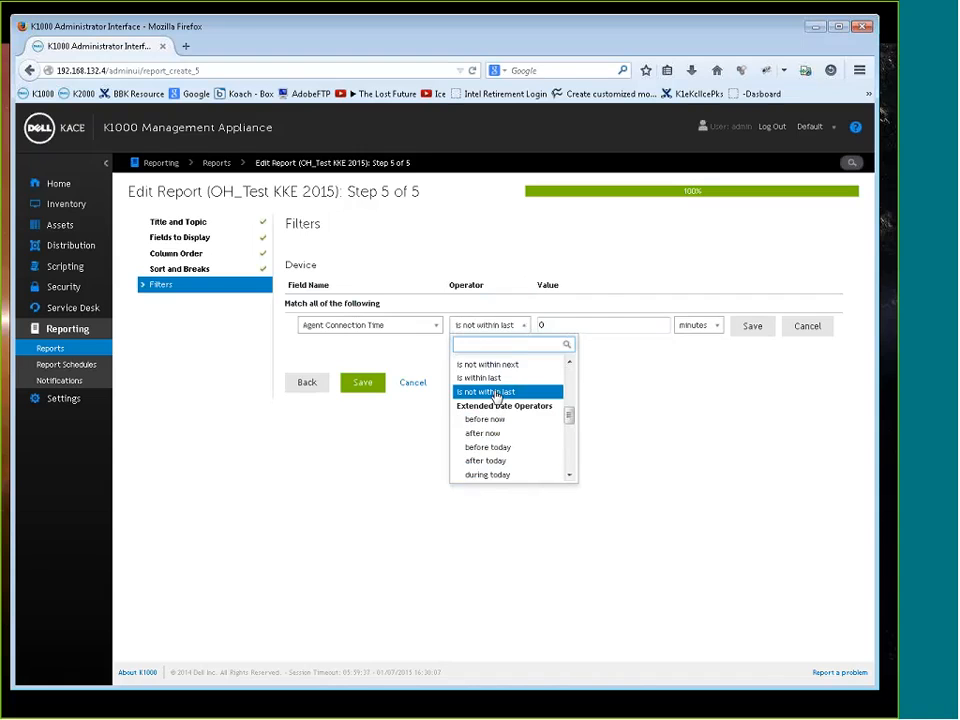
left_click(689, 381)
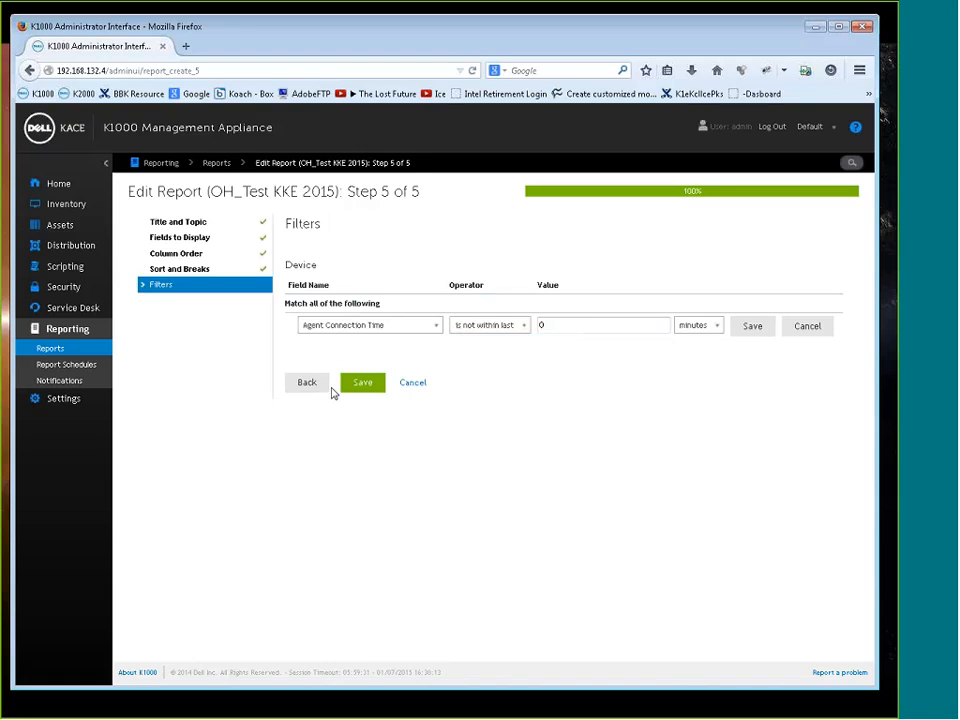
left_click(810, 327)
Save the report without filter rules, and generate OH_Test KKE 2015 as HTML to review its device groups
left_click(362, 315)
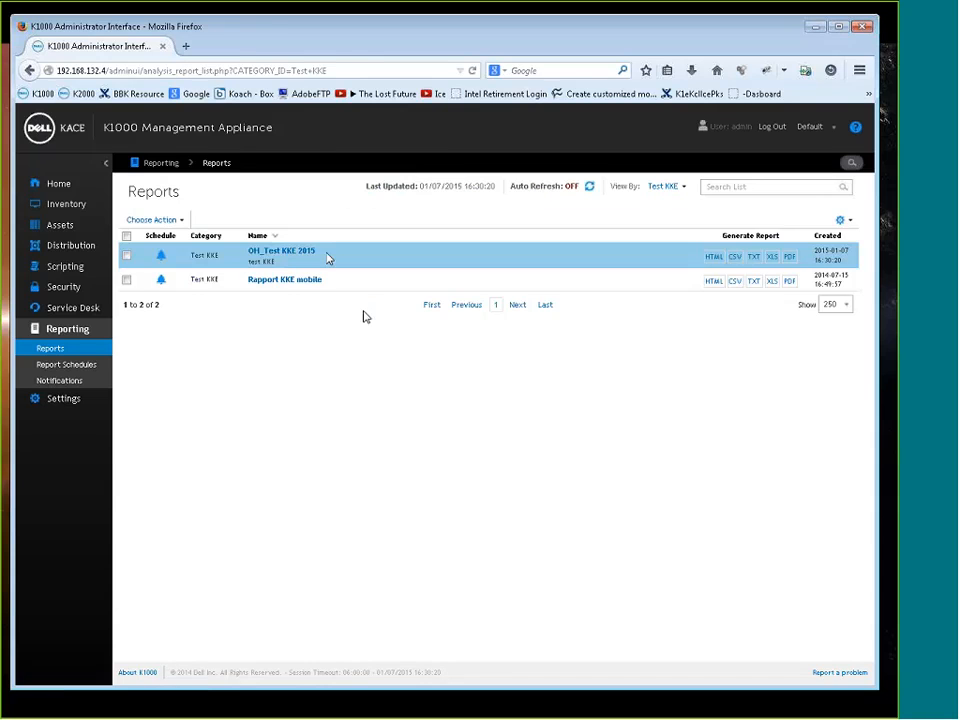
left_click(714, 257)
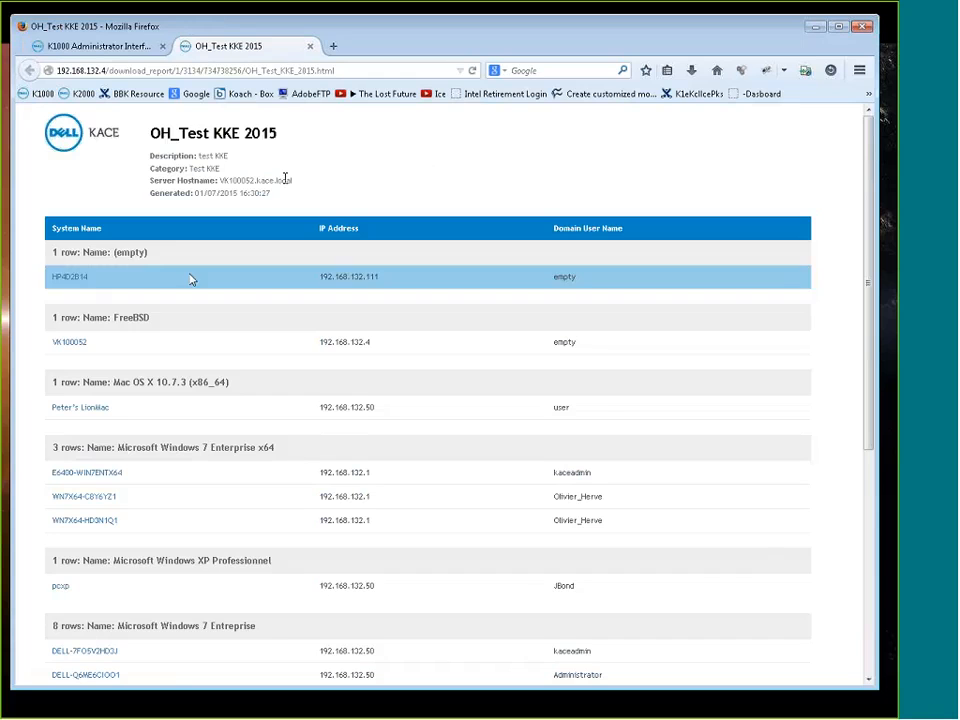
scroll(123, 281, "down", 1)
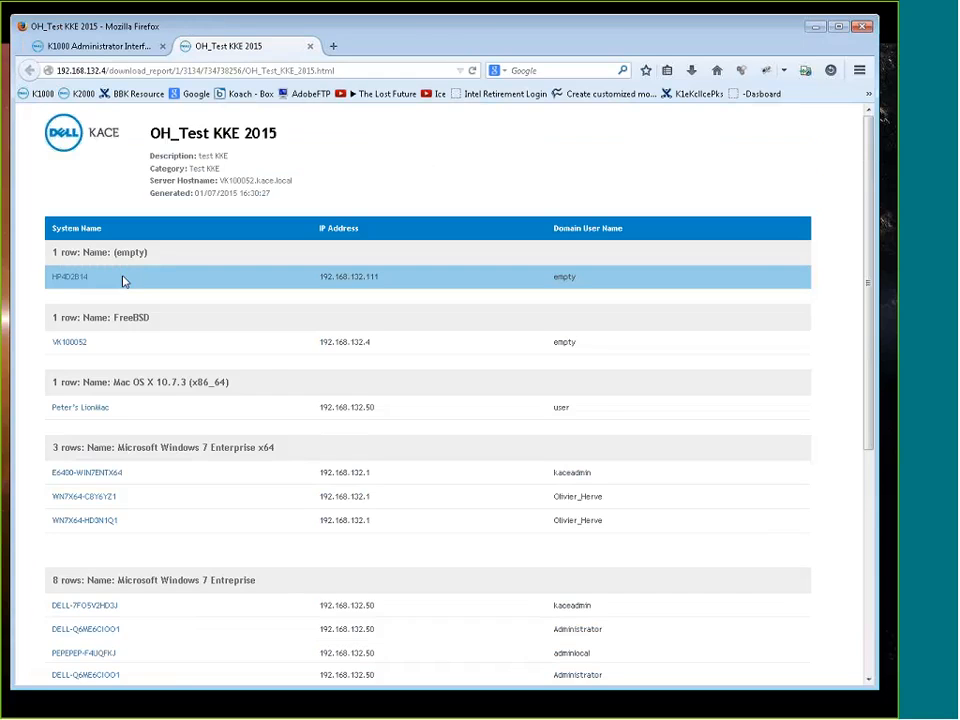
scroll(123, 281, "down", 1)
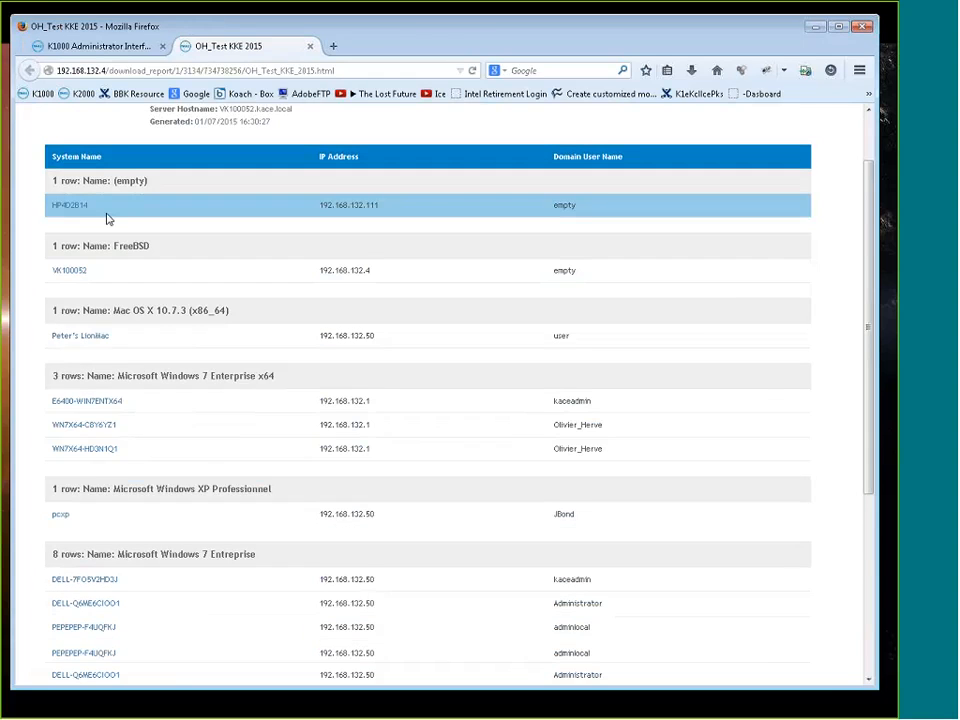
scroll(150, 340, "down", 1)
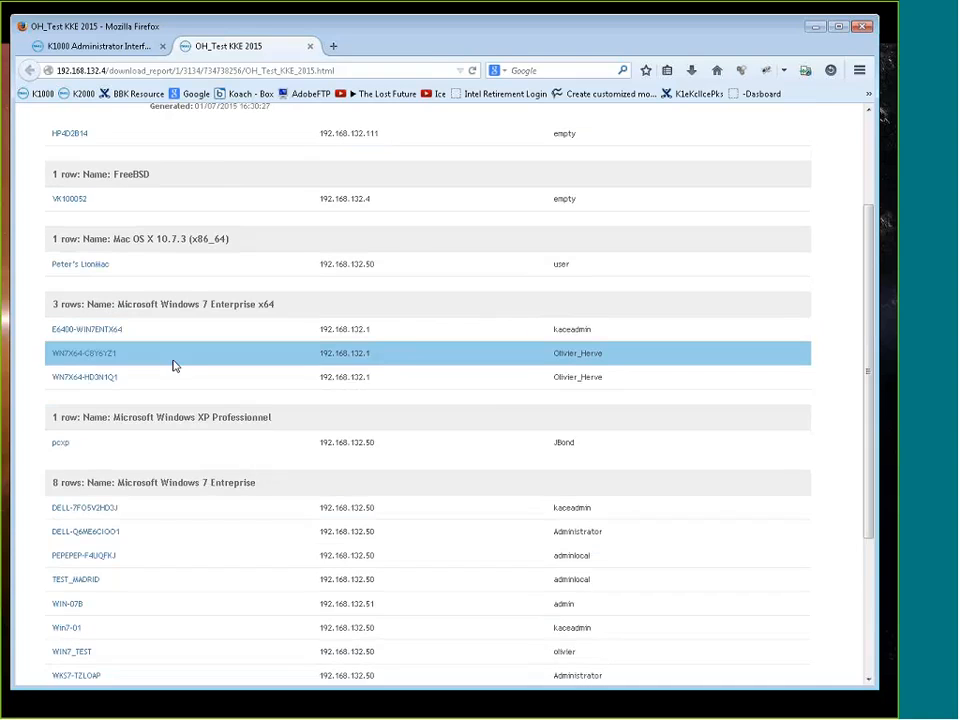
scroll(172, 366, "down", 3)
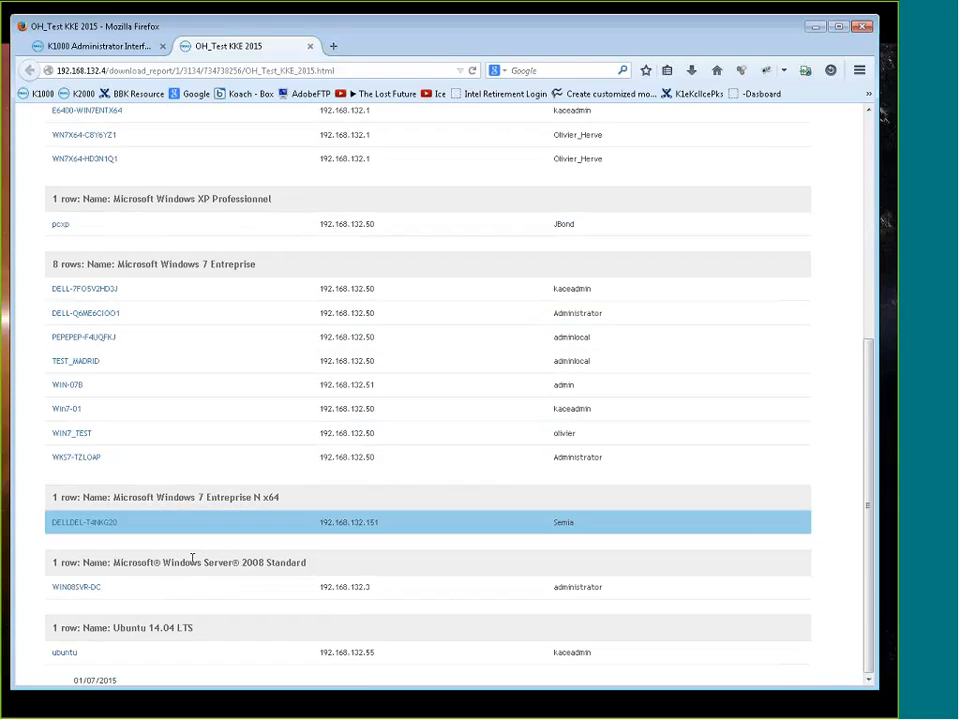
scroll(192, 560, "up", 5)
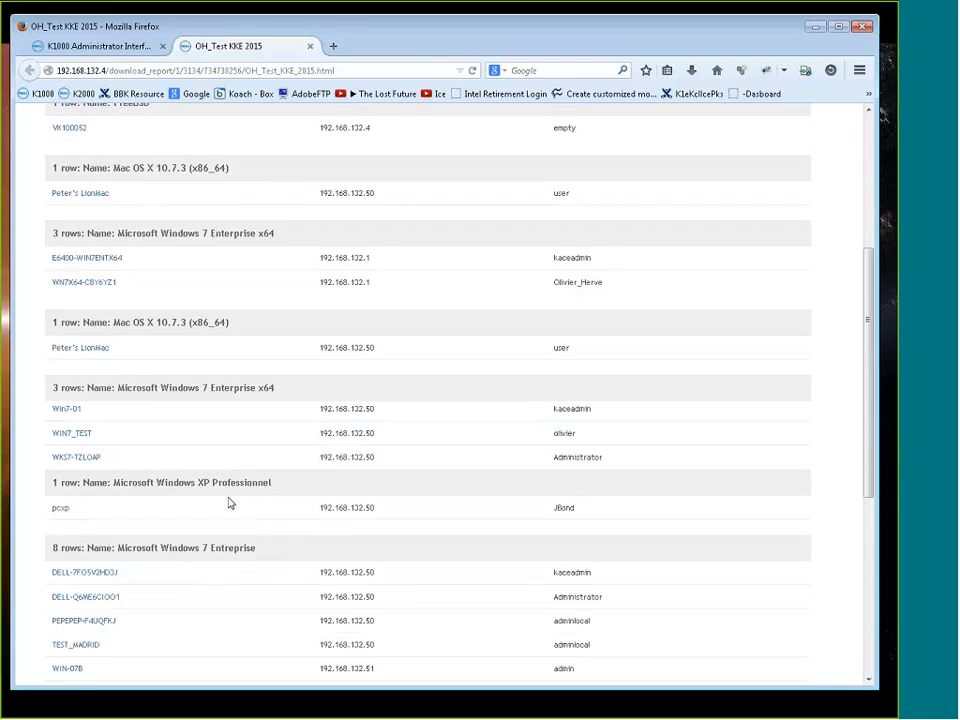
left_click(310, 46)
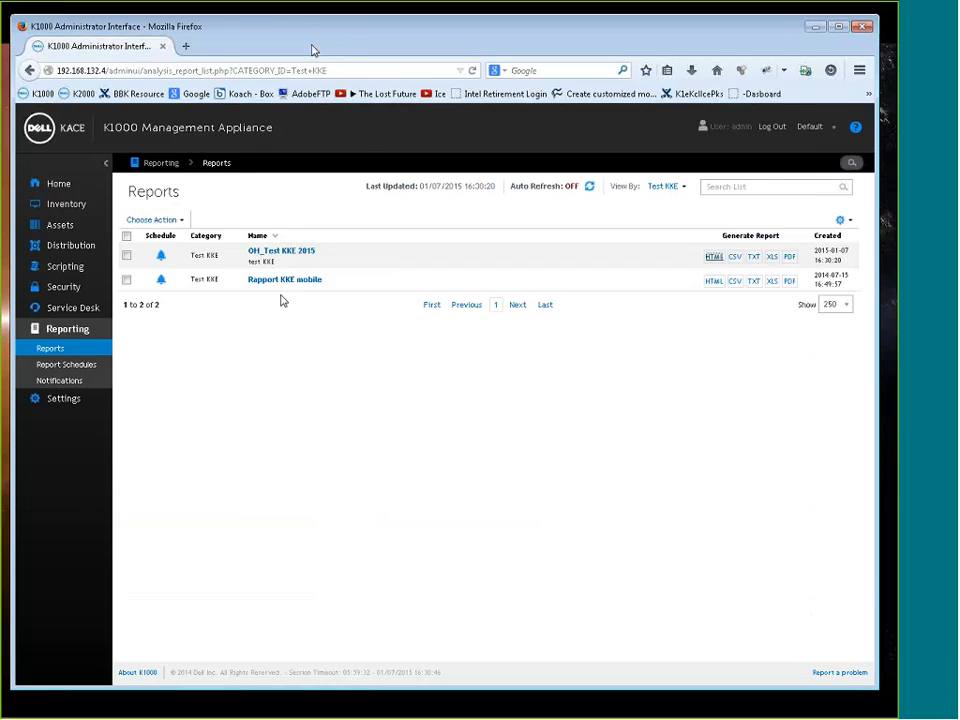
Create a schedule for OH_Test KKE 2015 named "OH Test KKE2015", with PDF format and the description "Test KKE"
left_click(160, 255)
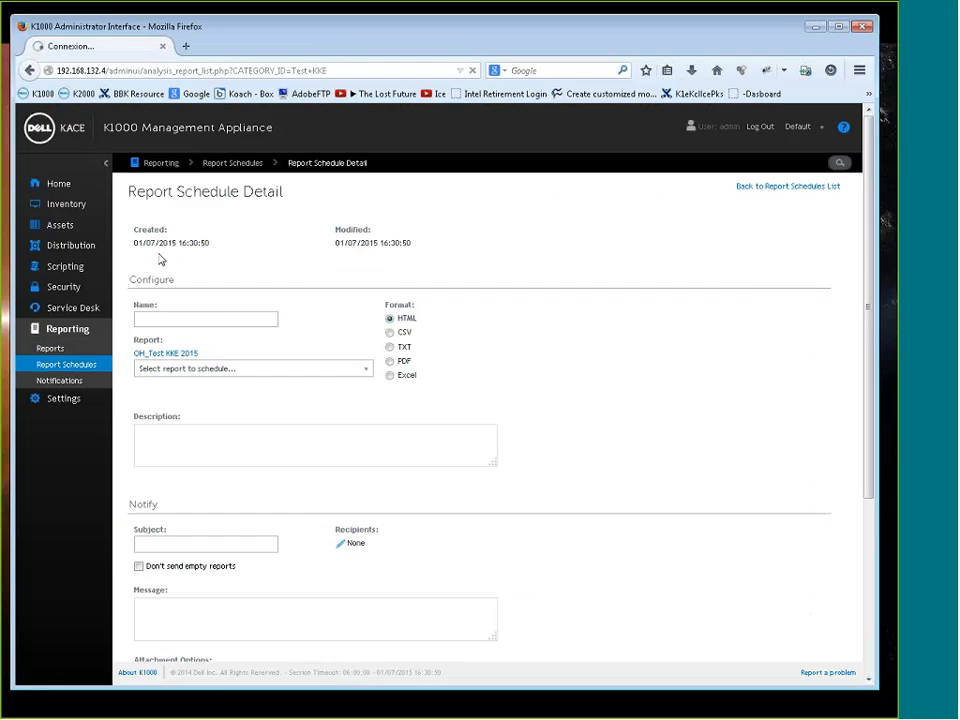
left_click(168, 320)
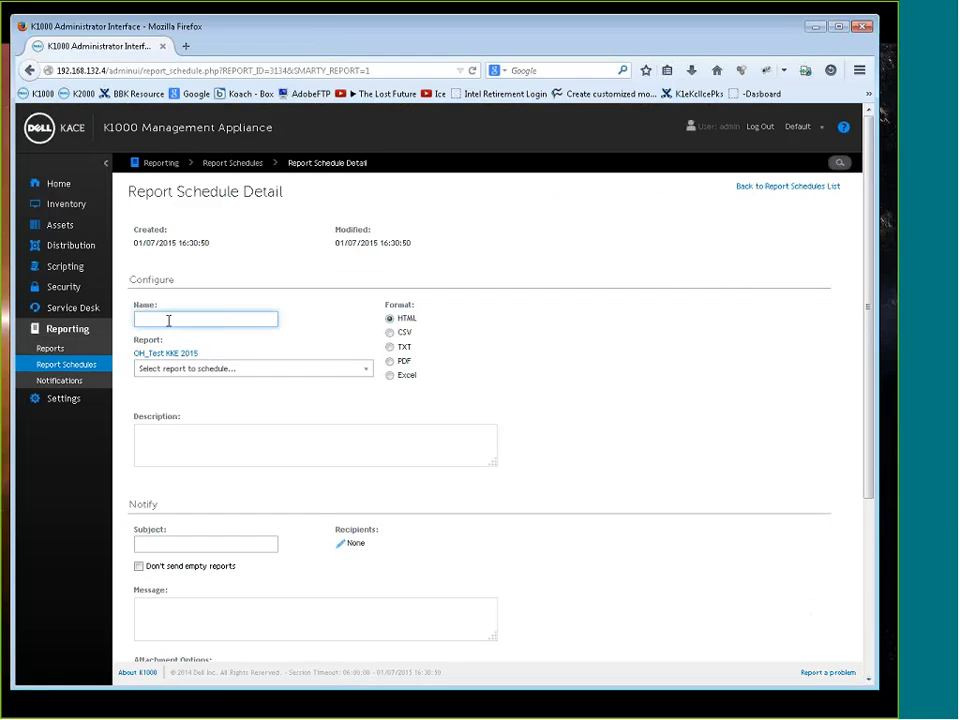
type("OH Test KKE2015")
left_click(389, 361)
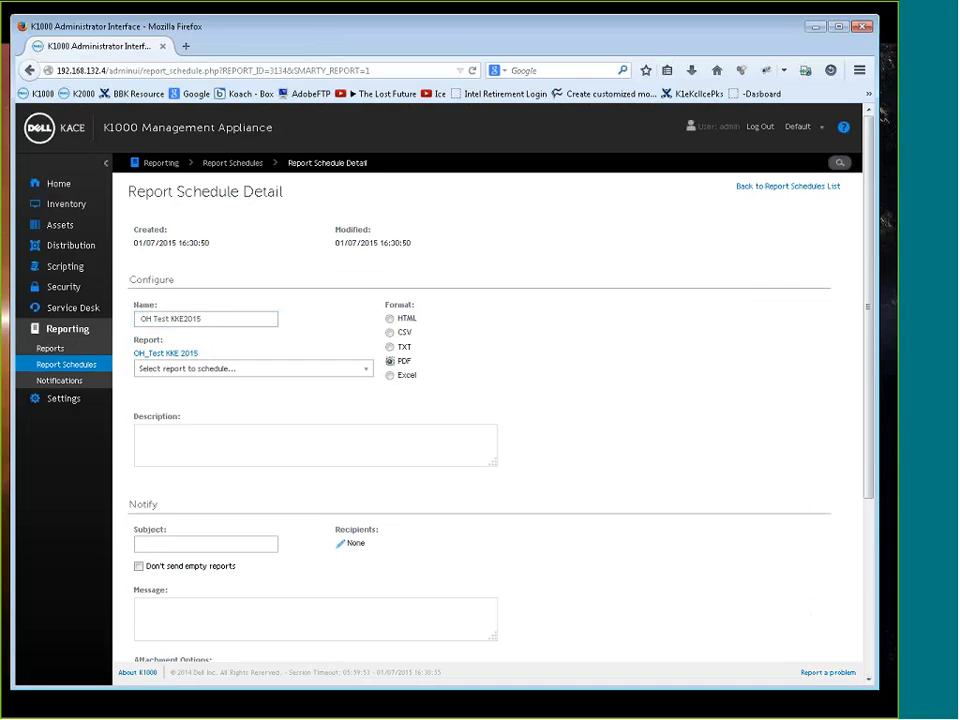
left_click(178, 437)
type("Test ")
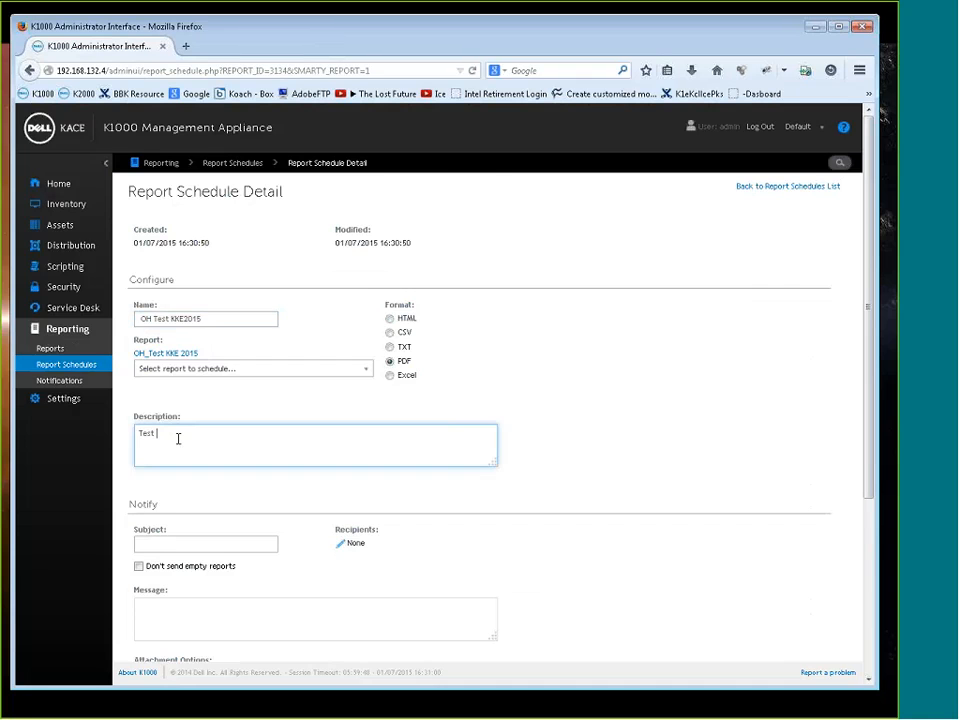
type("KKE")
Add the intended user's e-mail as a CC recipient and set the notification subject to "test KKE"
scroll(363, 491, "down", 1)
left_click(355, 472)
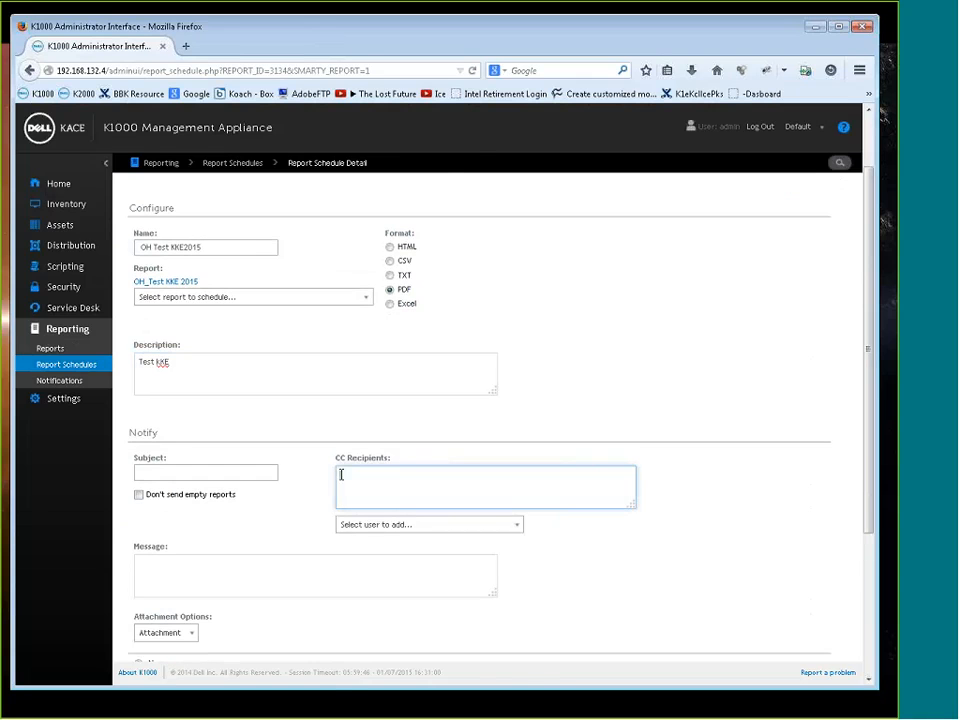
left_click(382, 525)
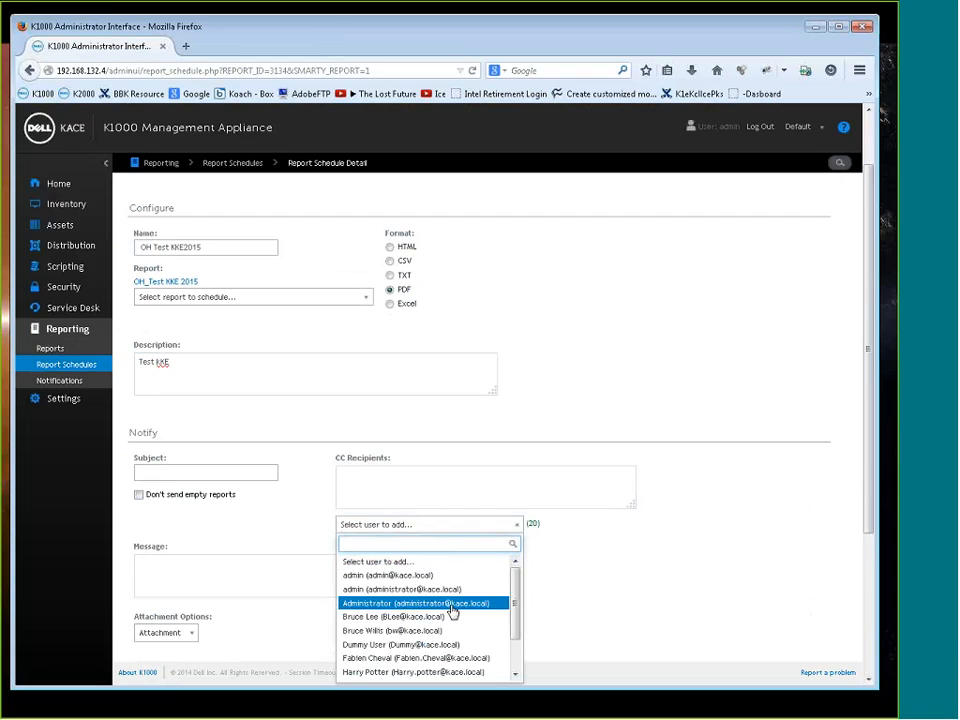
left_click_drag(515, 591, 522, 677)
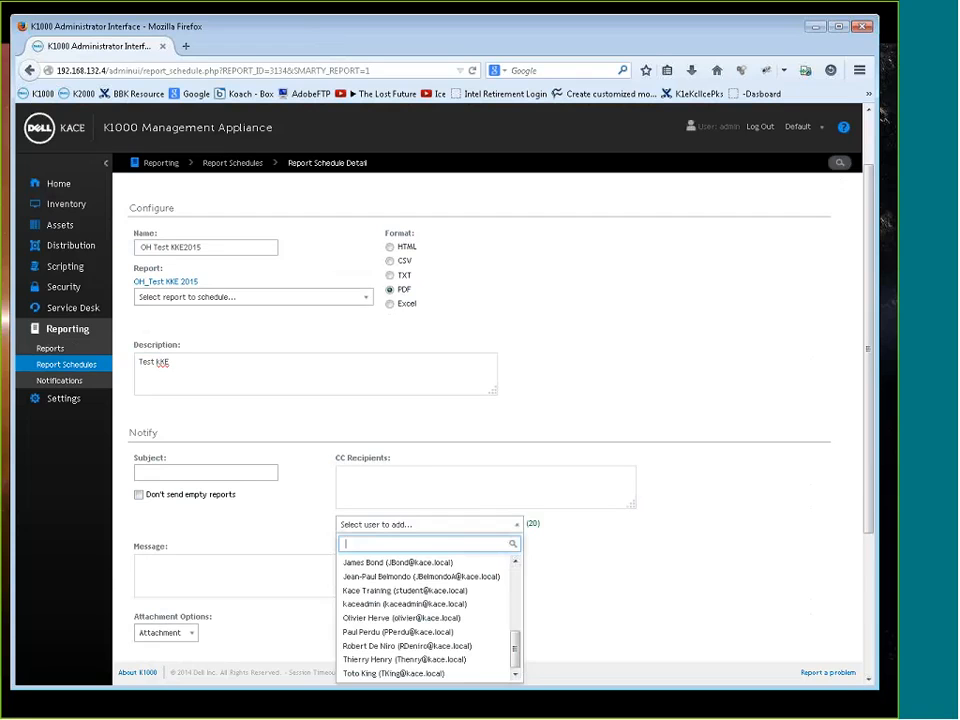
left_click(420, 621)
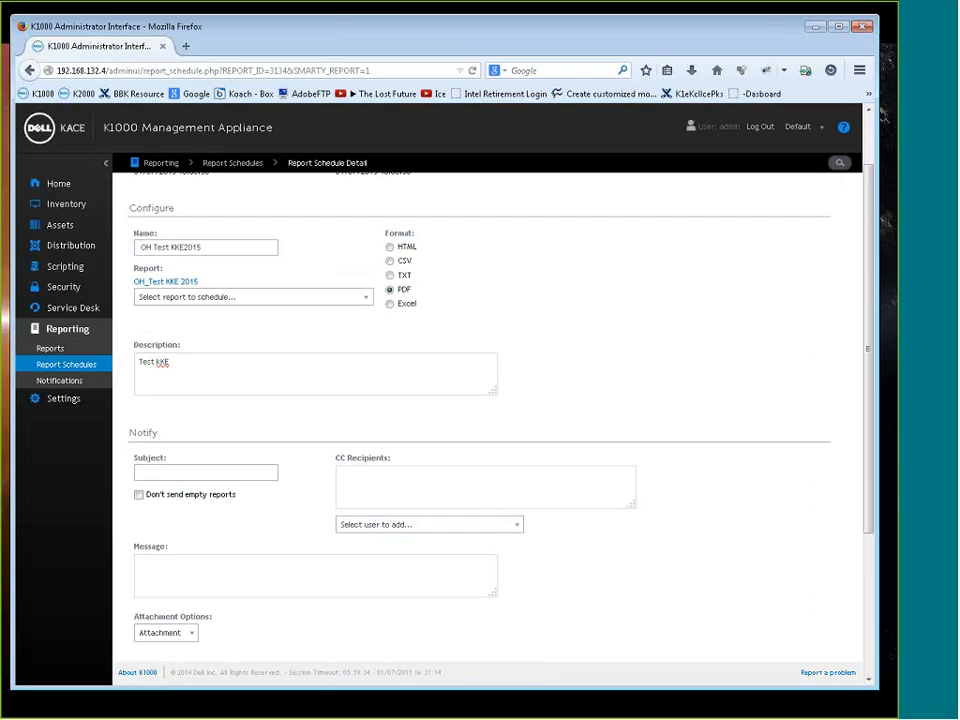
left_click(180, 475)
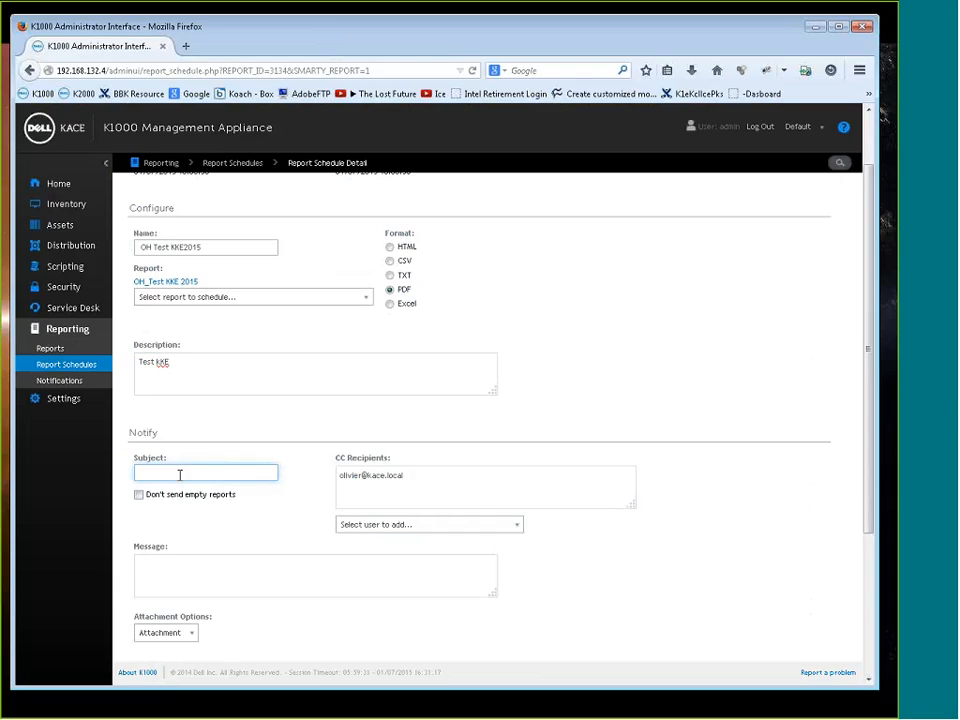
type("Test KKE")
Rename the report schedule as "Found Bittorrent software"
scroll(318, 435, "up", 2)
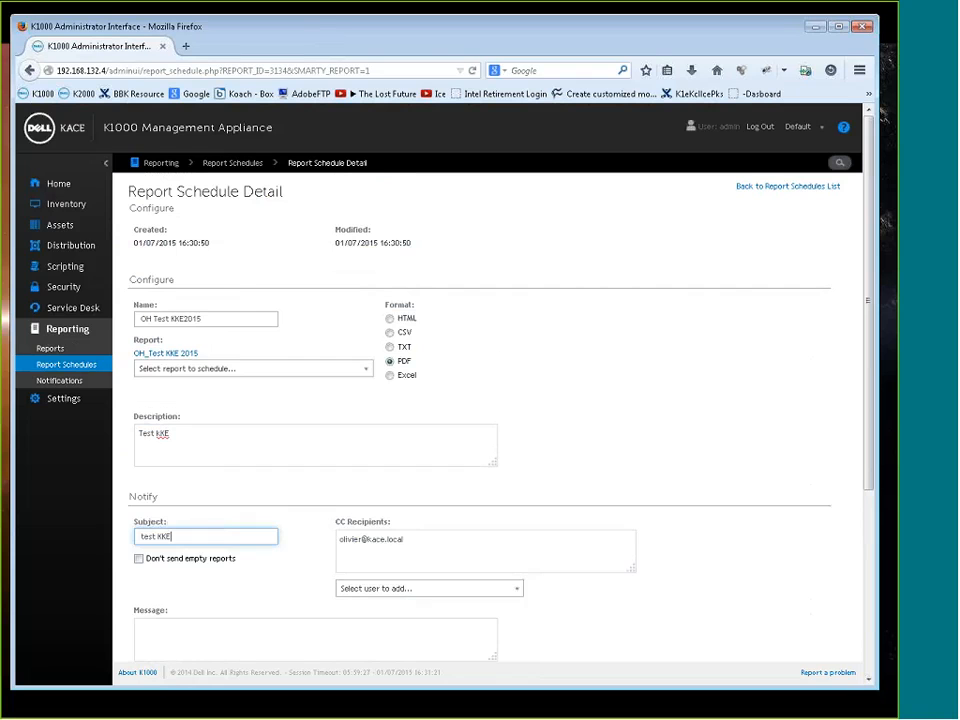
left_click(210, 318)
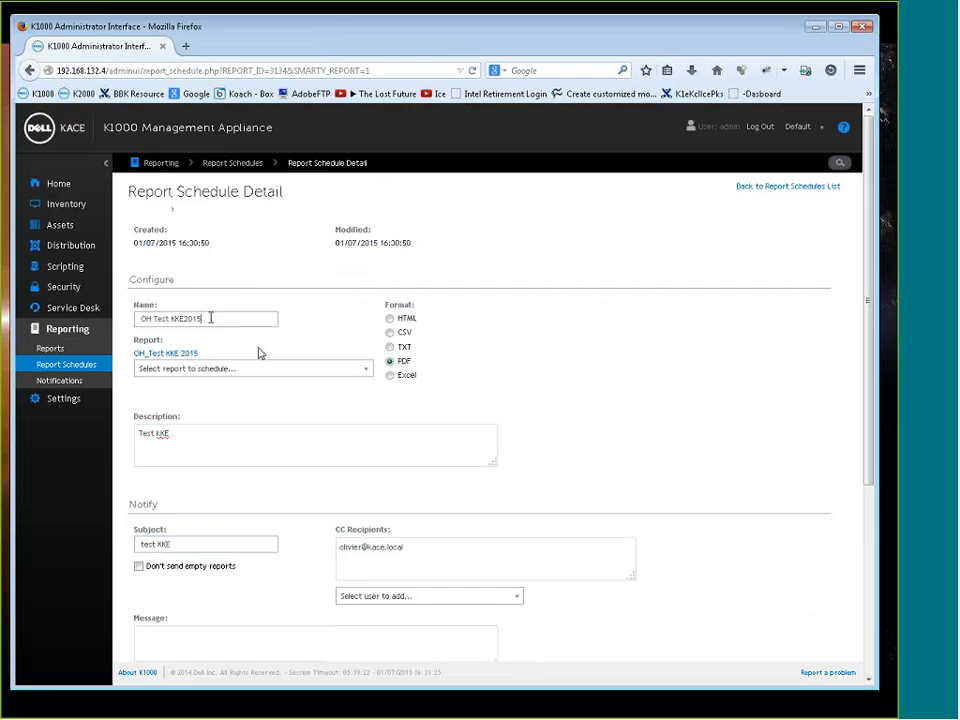
key("ctrl+a")
key("BackSpace")
type("Foun")
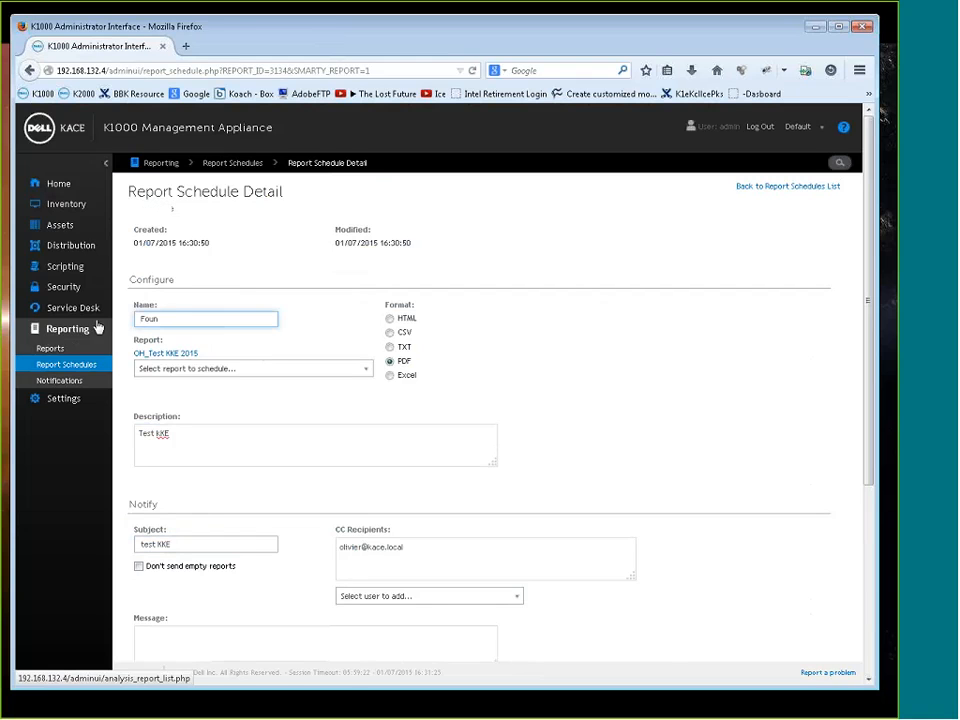
type("d Bit")
type(" point so")
type("f")
type("twa")
type("re")
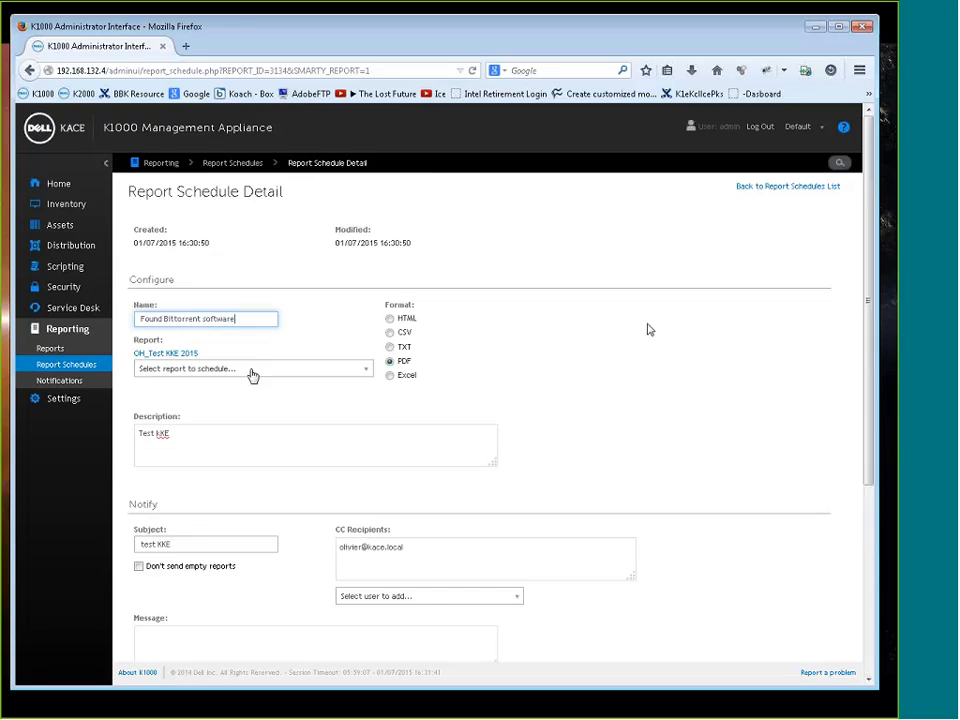
Prevent empty reports from being sent and schedule the report to run every day at 8:00
scroll(602, 491, "down", 3)
scroll(545, 535, "down", 3)
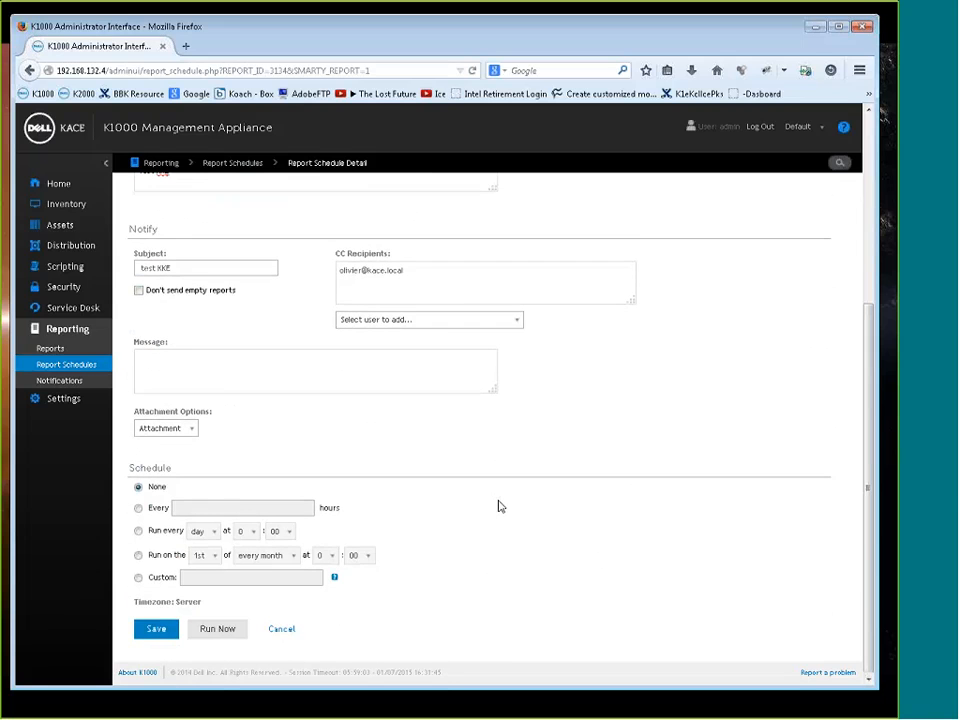
left_click(184, 294)
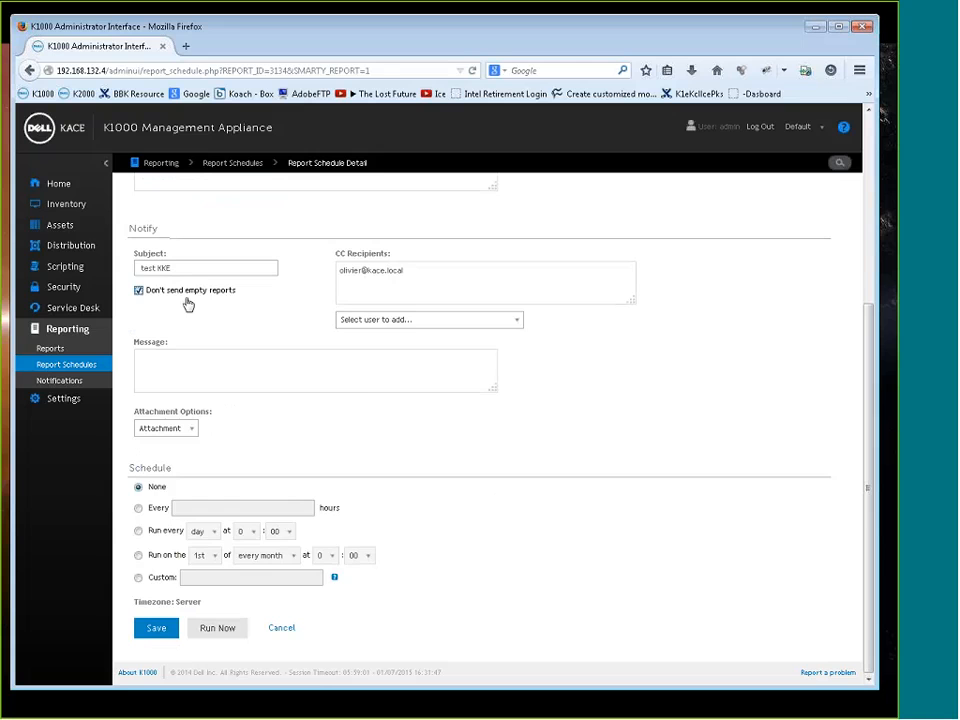
left_click(183, 527)
left_click(246, 531)
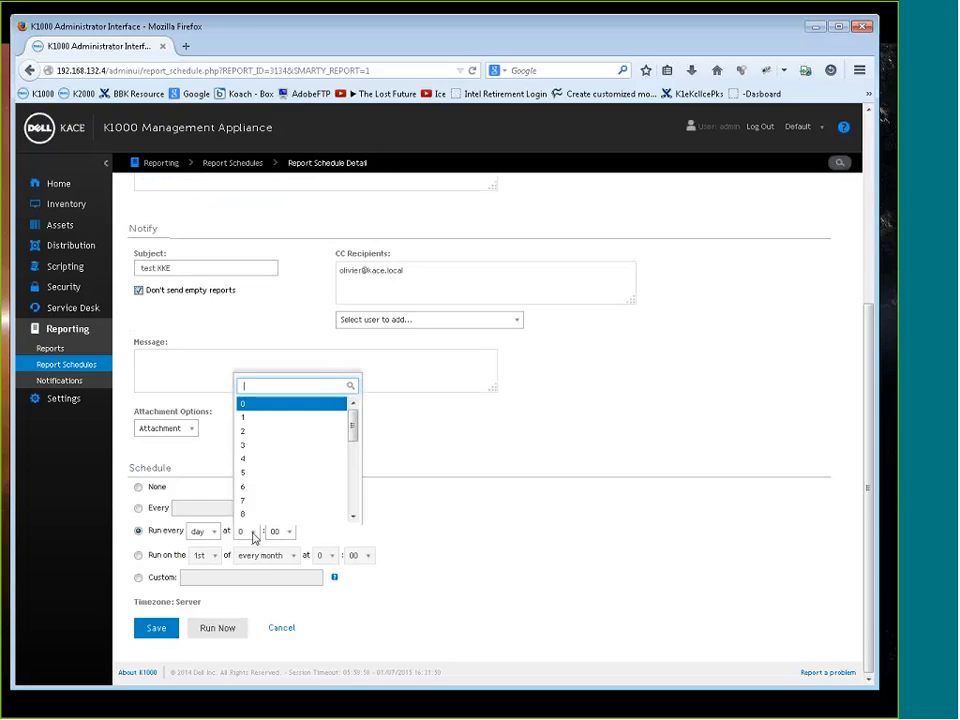
left_click(435, 515)
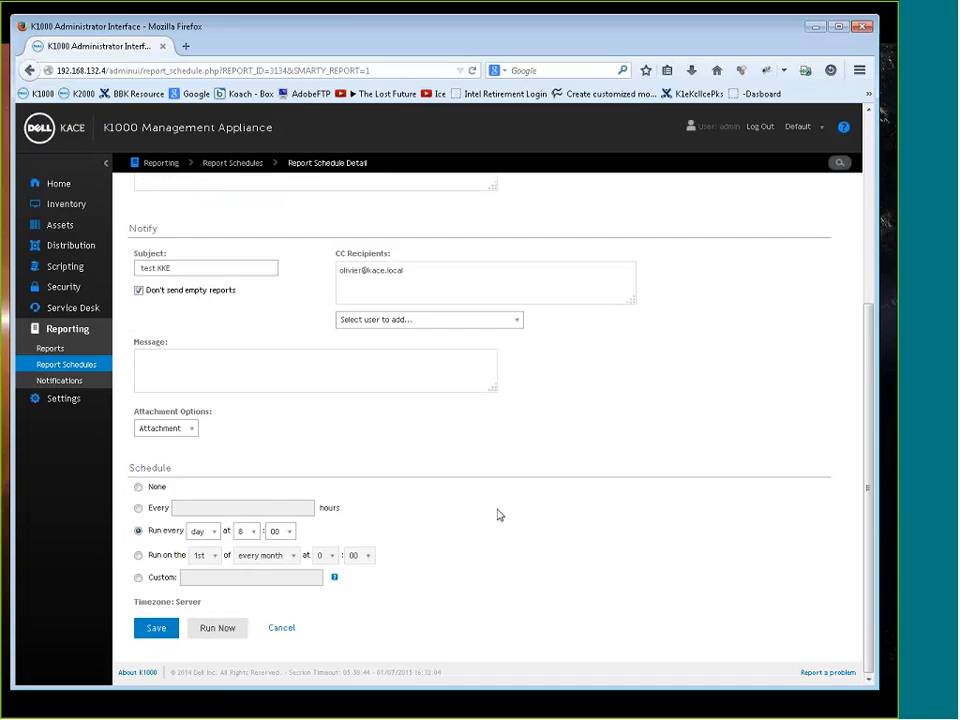
Save the report schedule, reopen Found Bittorrent software from the schedule list, and run it immediately
left_click(158, 629)
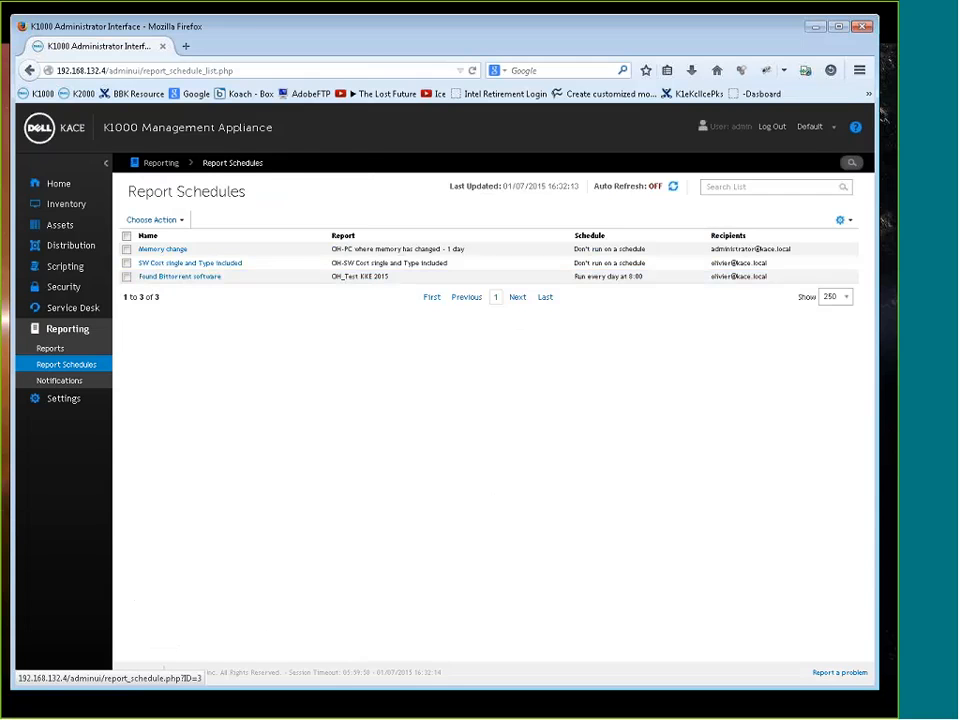
left_click(158, 277)
scroll(430, 438, "down", 3)
scroll(420, 510, "down", 1)
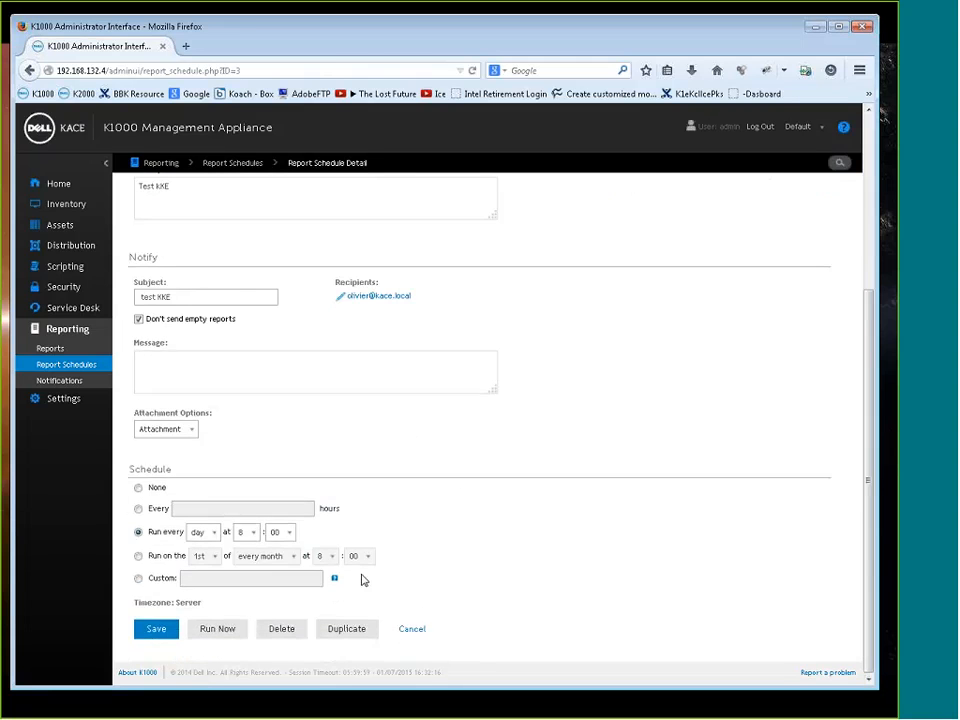
left_click(214, 629)
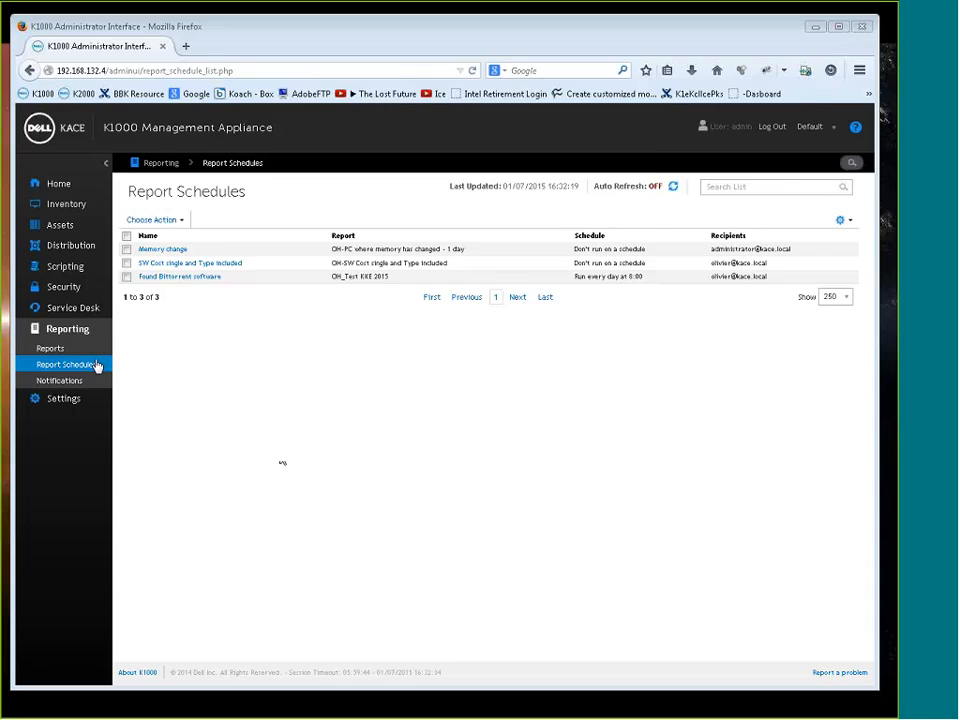
Switch to the mail client in the WIN08SVR-DC virtual machine and open the PDF attachment of the test KKE e-mail
left_click_drag(0, 140, 402, 66)
double_click(420, 270)
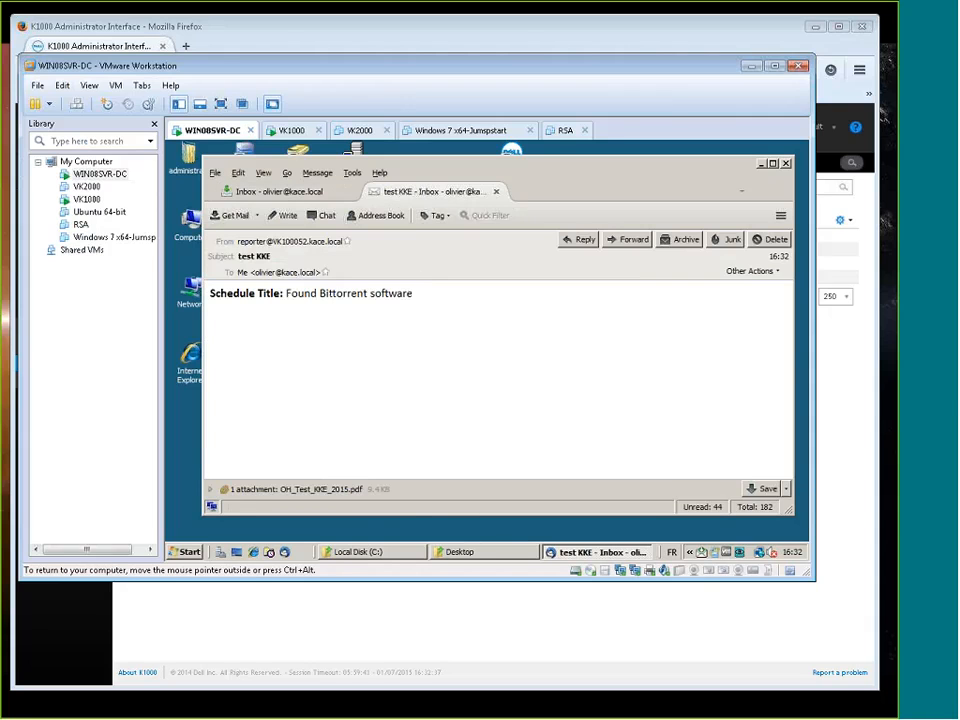
double_click(330, 489)
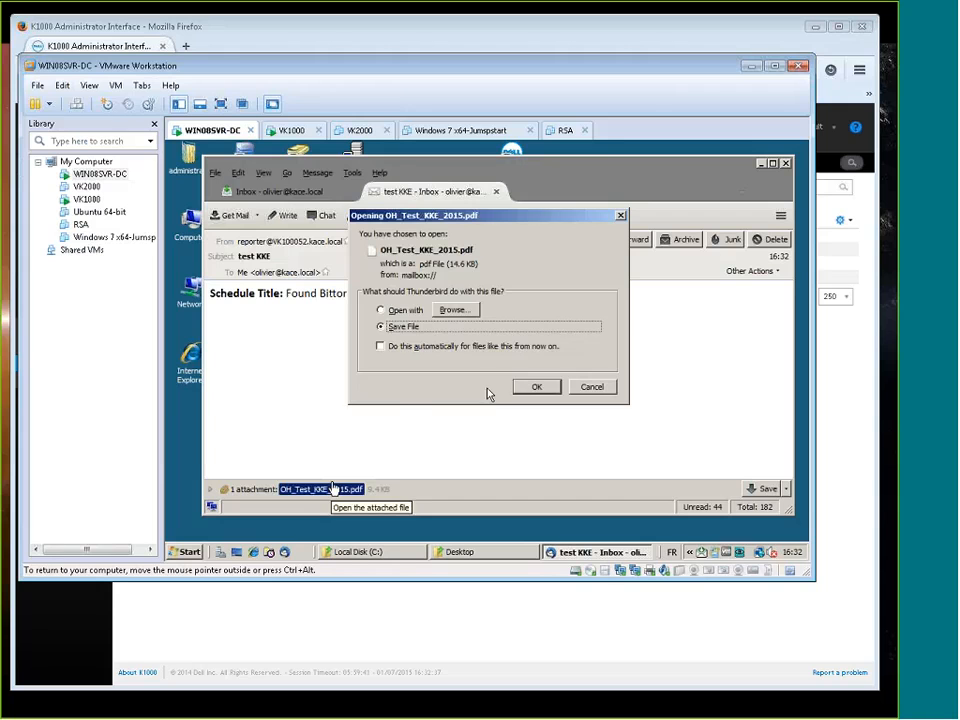
Save the OH_Test_KKE_2015.pdf attachment to the Desktop and try to open the saved file
left_click(381, 311)
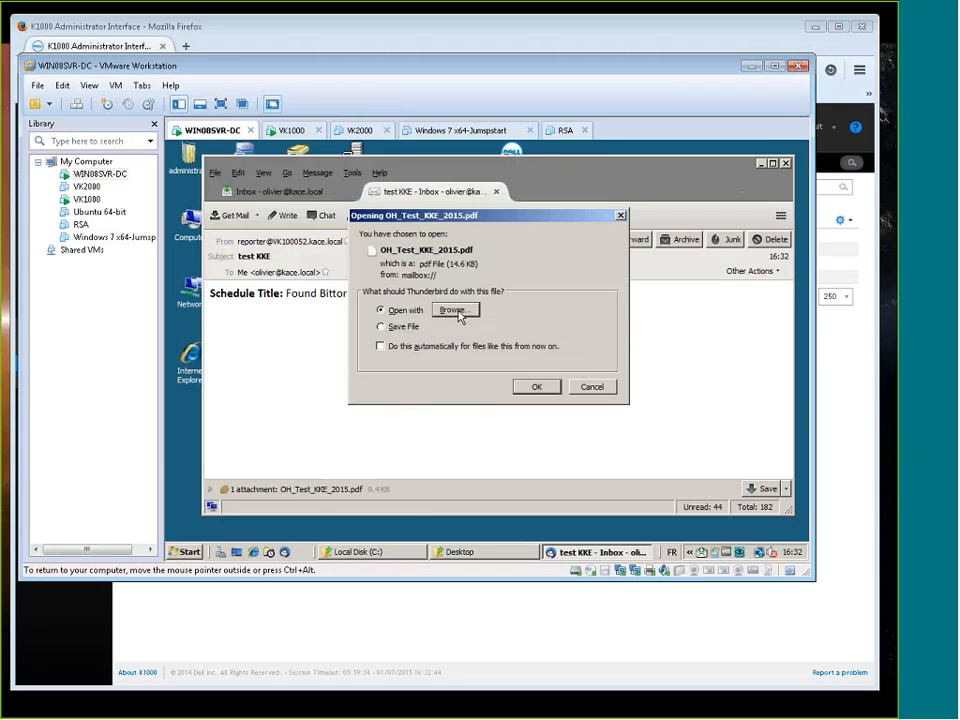
left_click(454, 310)
left_click(574, 413)
left_click(381, 326)
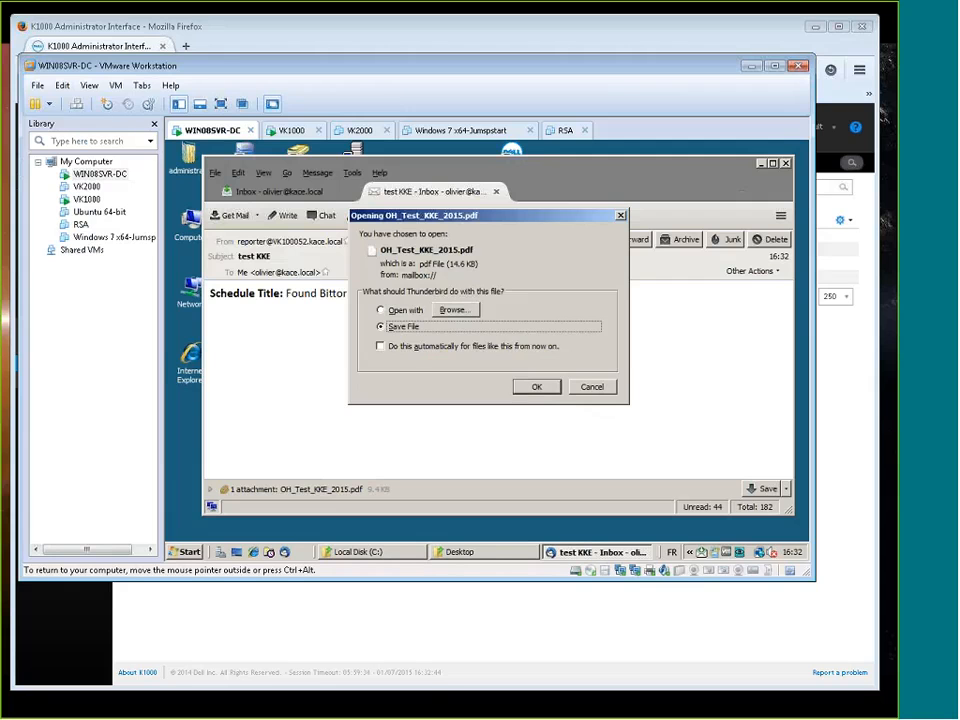
left_click(538, 388)
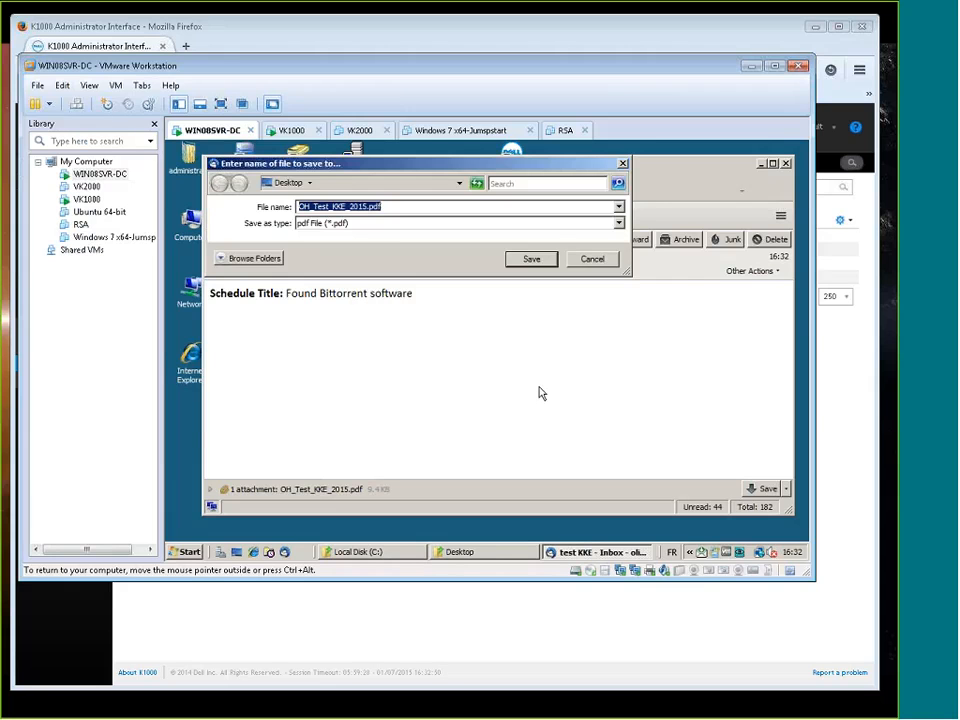
left_click(532, 260)
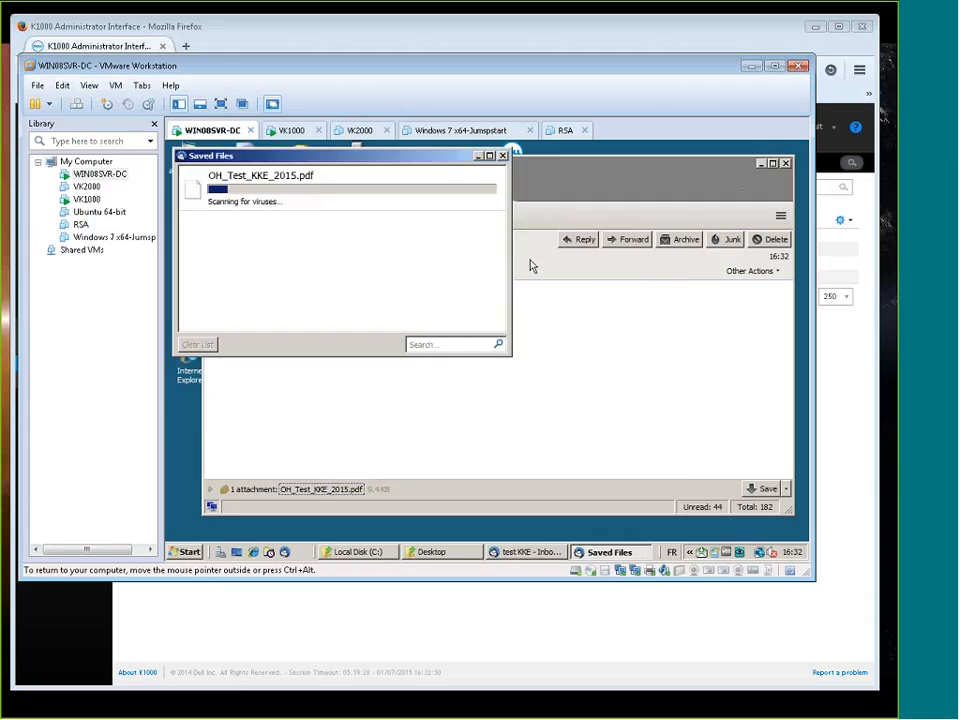
double_click(192, 426)
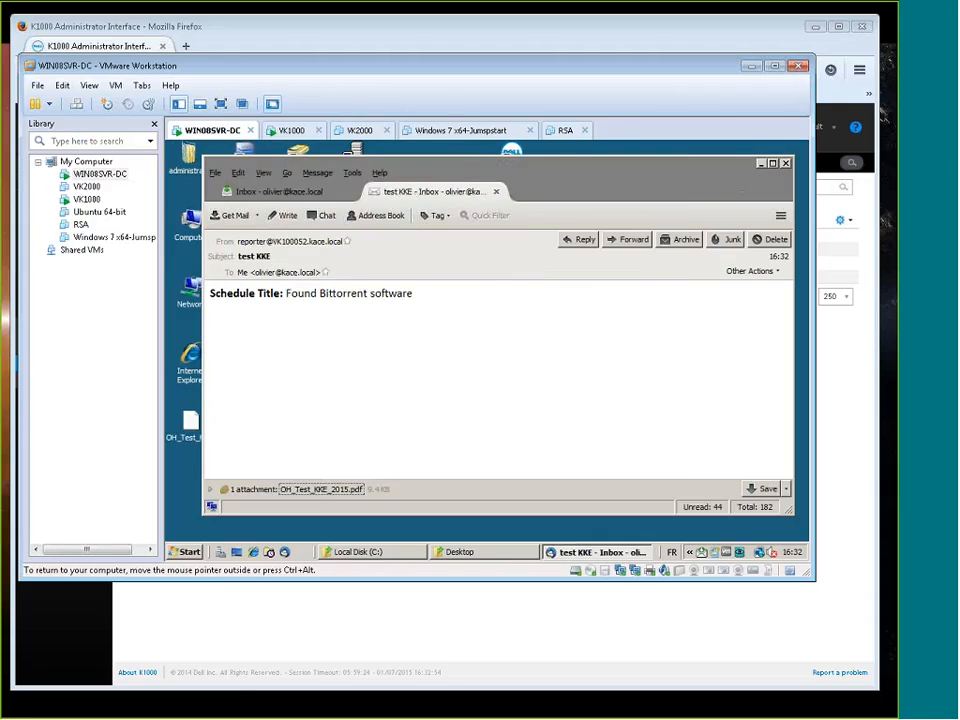
left_click(653, 487)
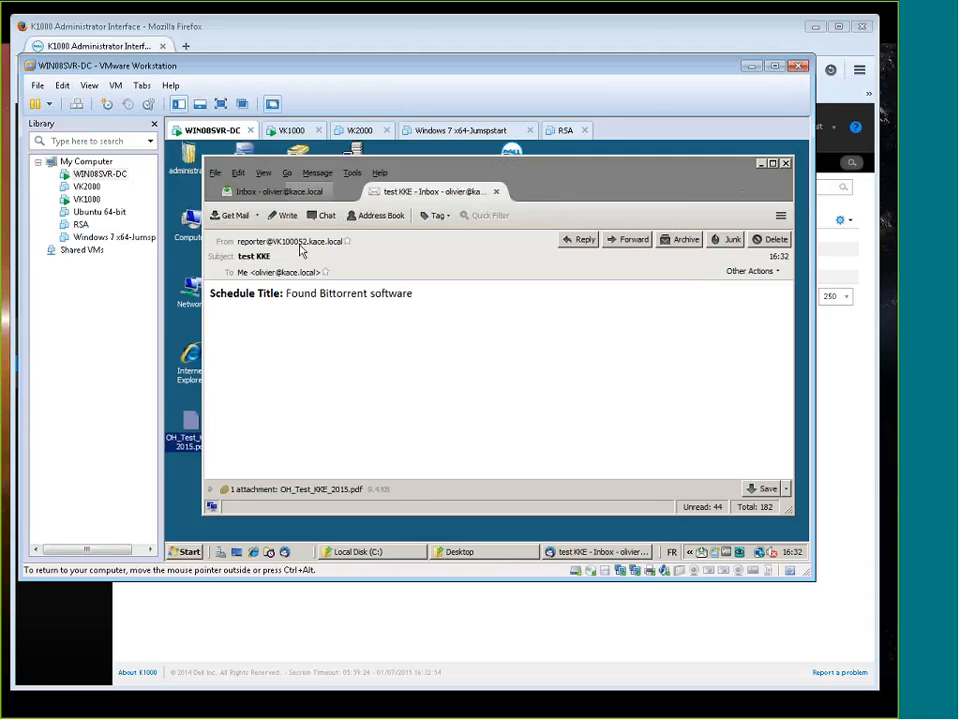
Reopen the test KKE e-mail from the inbox to view it, and return to the K1000 browser window
left_click(280, 192)
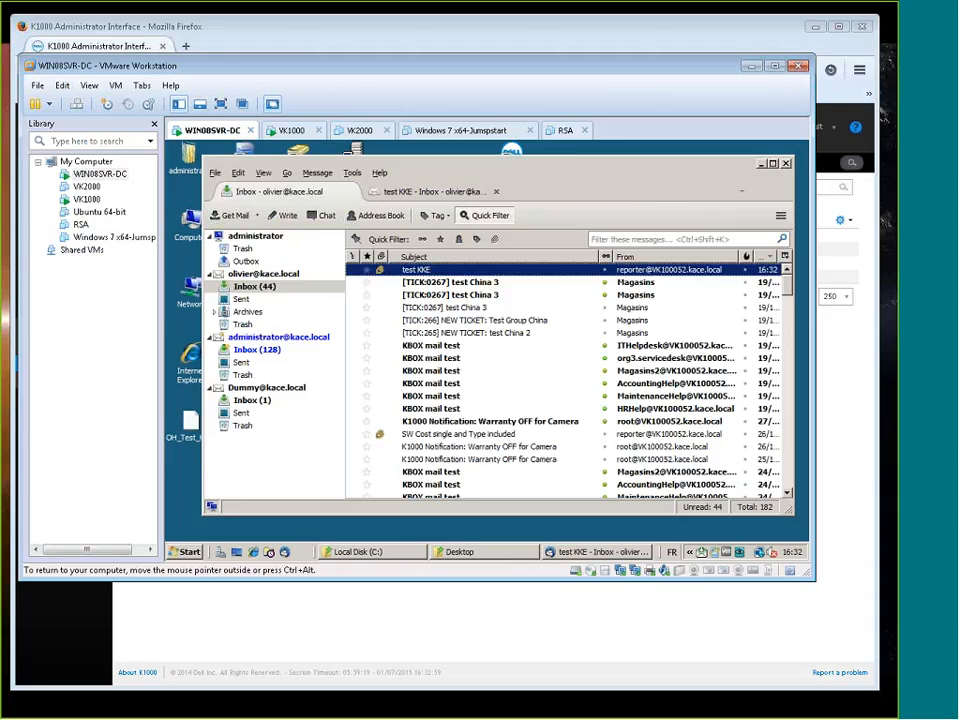
left_click(428, 281)
double_click(428, 270)
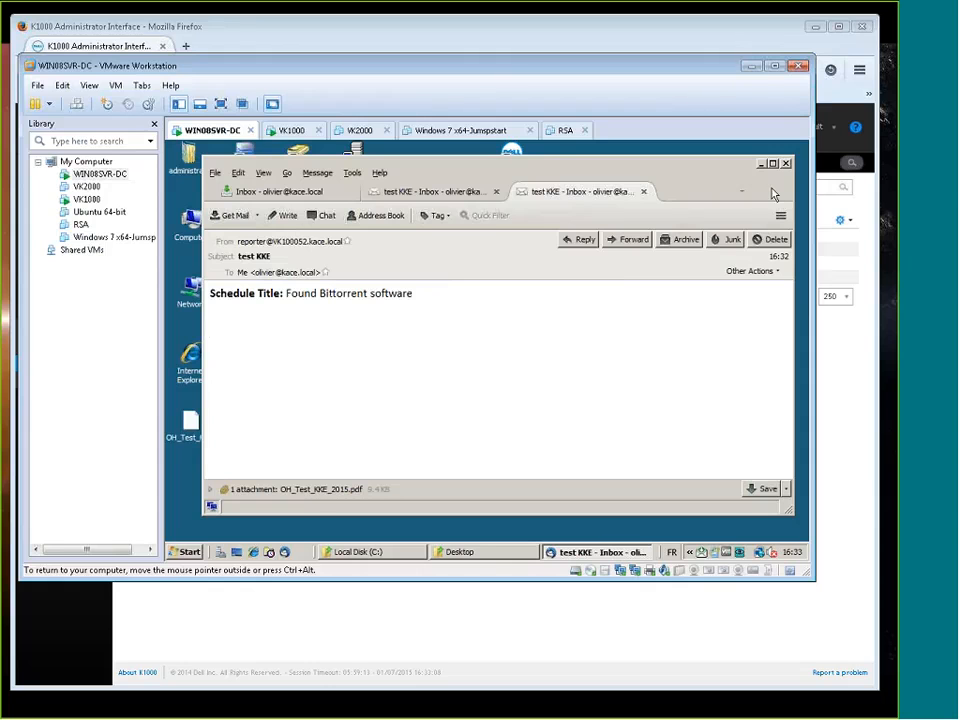
left_click(751, 66)
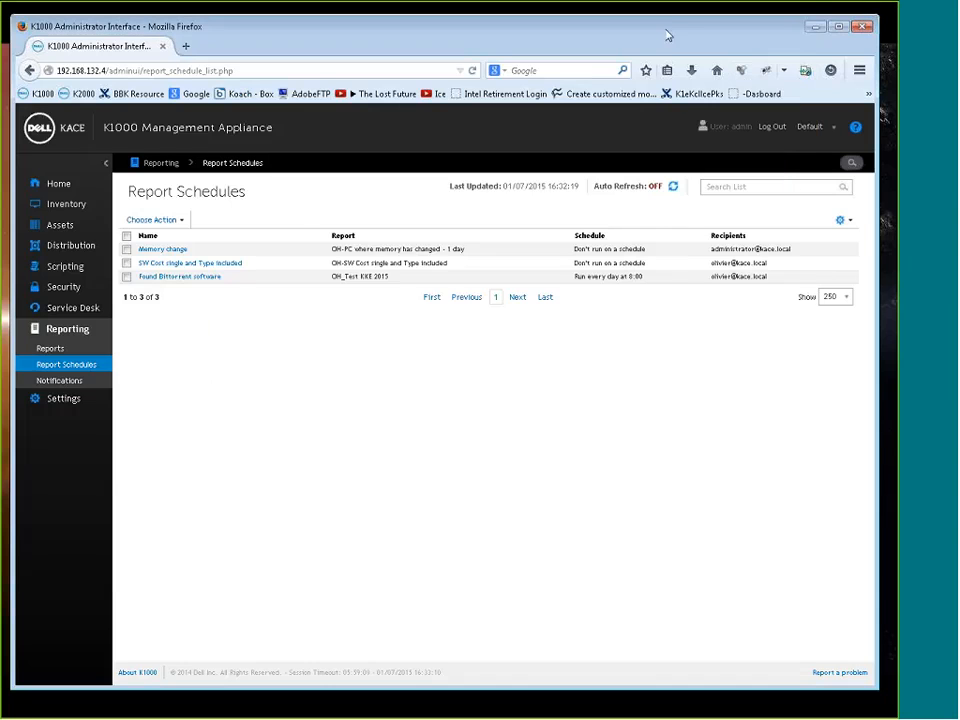
left_click_drag(668, 36, 671, 31)
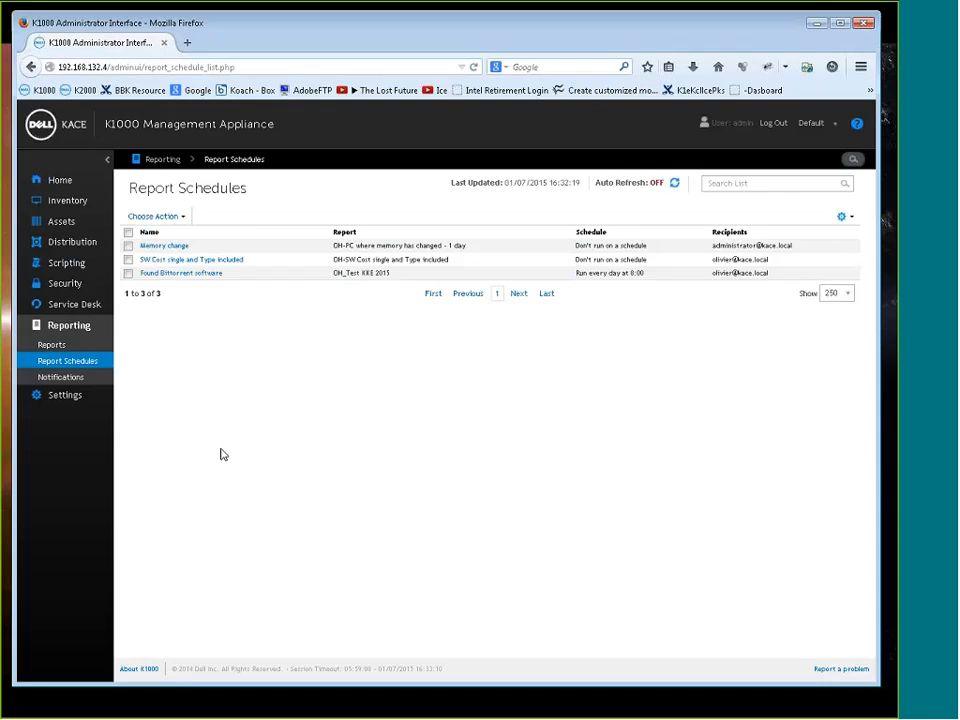
View the blank form for a new SQL report and return to the reports list
left_click(52, 346)
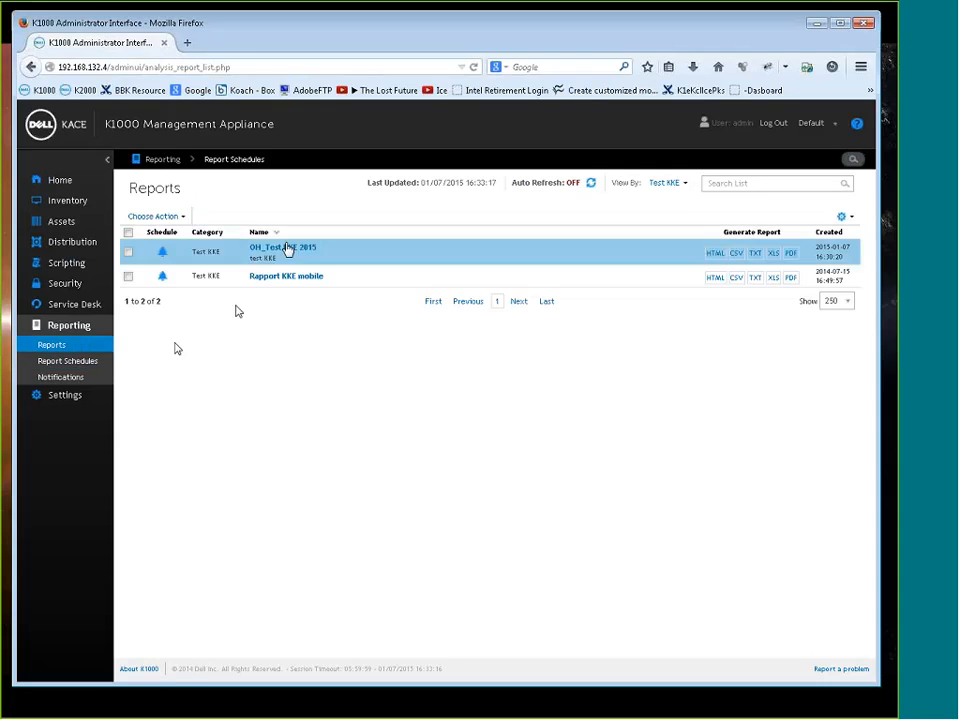
left_click(180, 216)
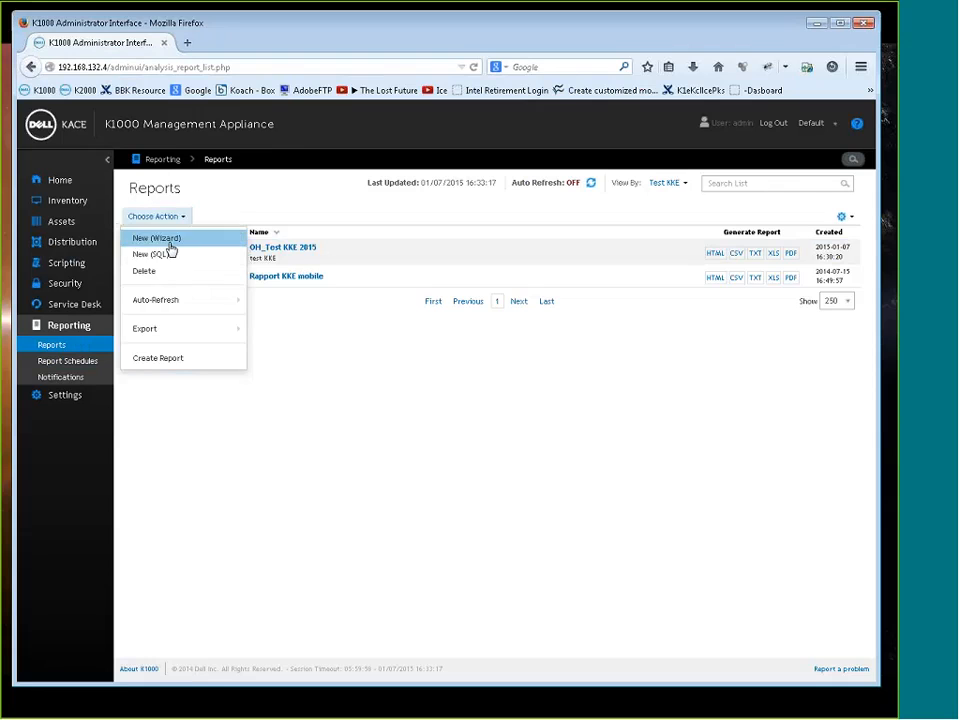
left_click(165, 254)
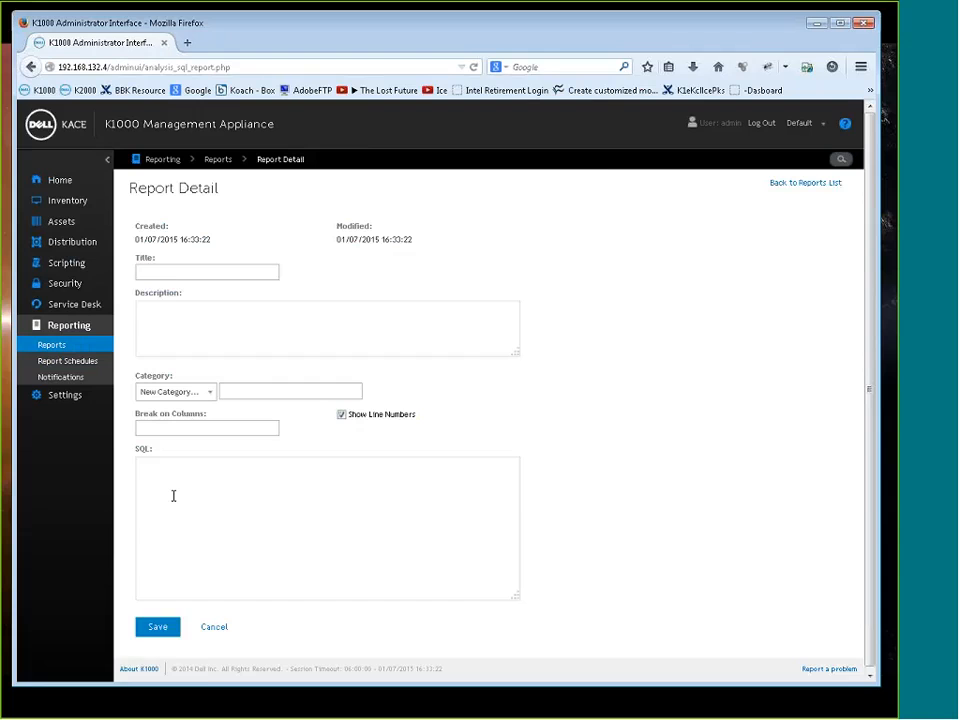
left_click(94, 340)
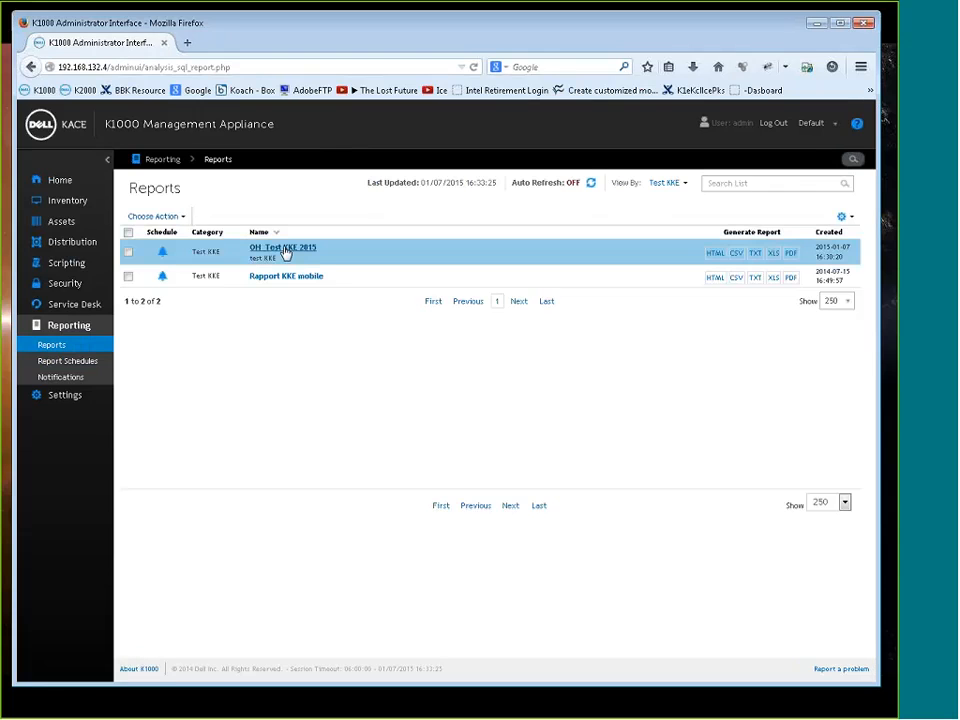
Open the SQL of the OH_Test KKE 2015 report and copy the whole query
left_click(285, 250)
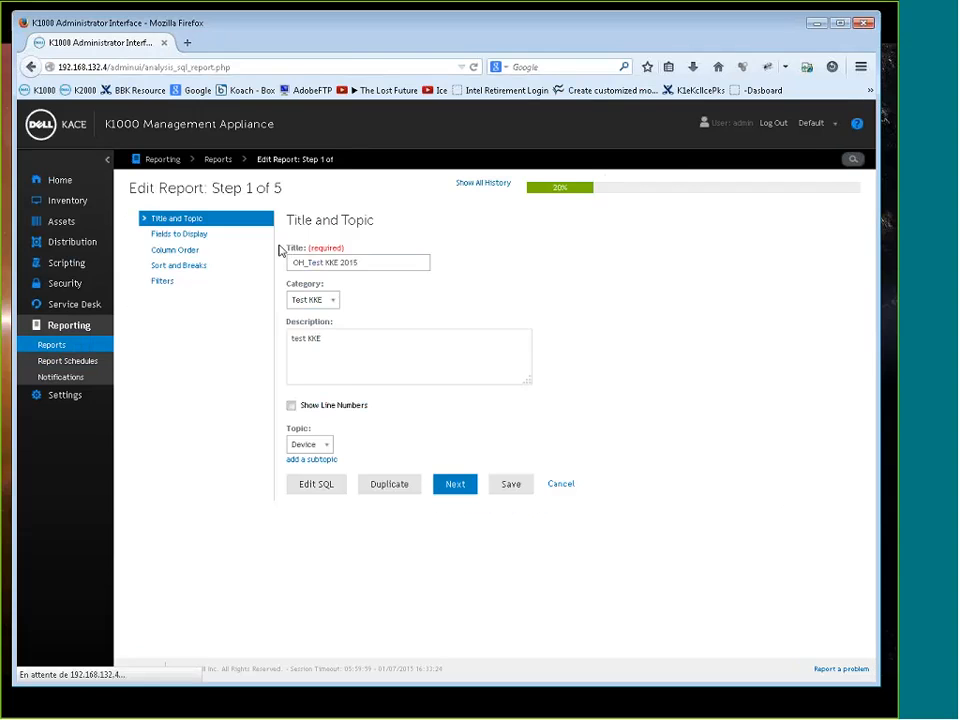
left_click(322, 485)
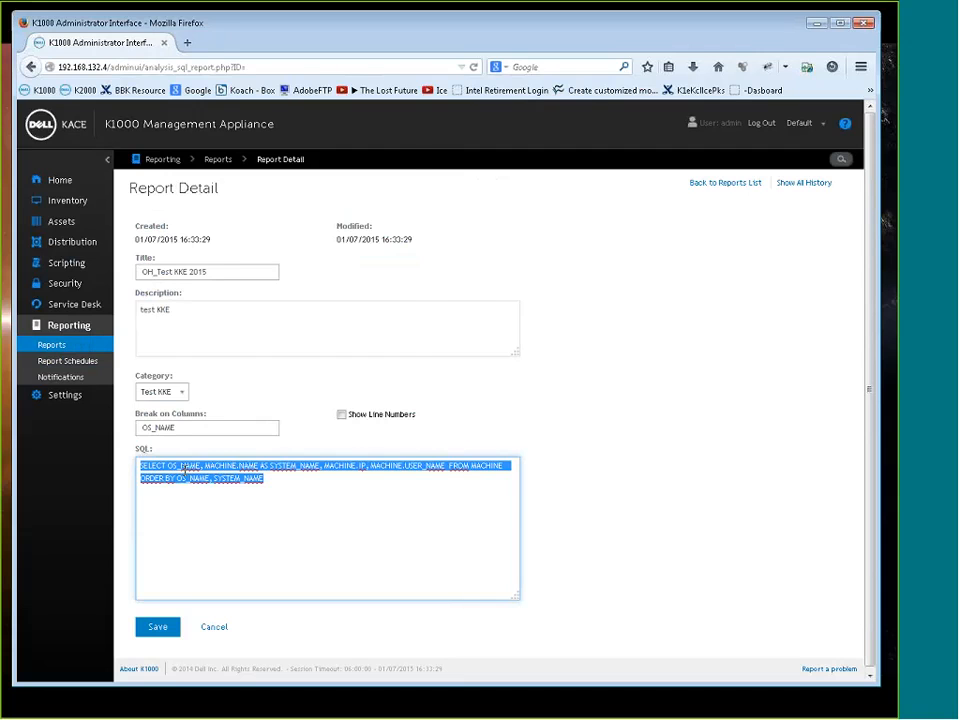
right_click(186, 466)
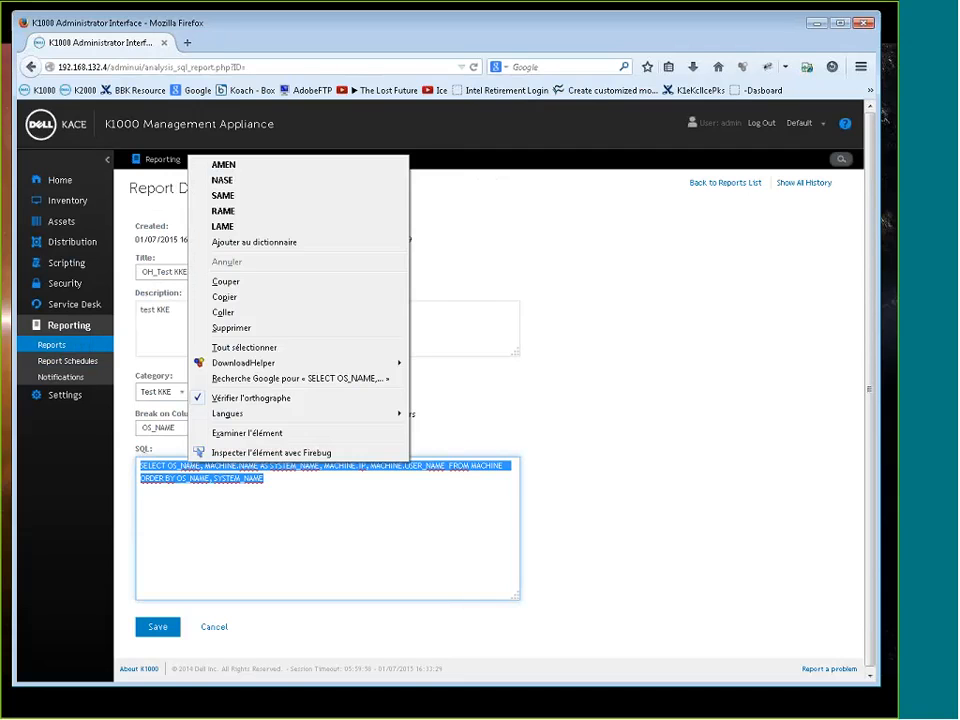
left_click(238, 297)
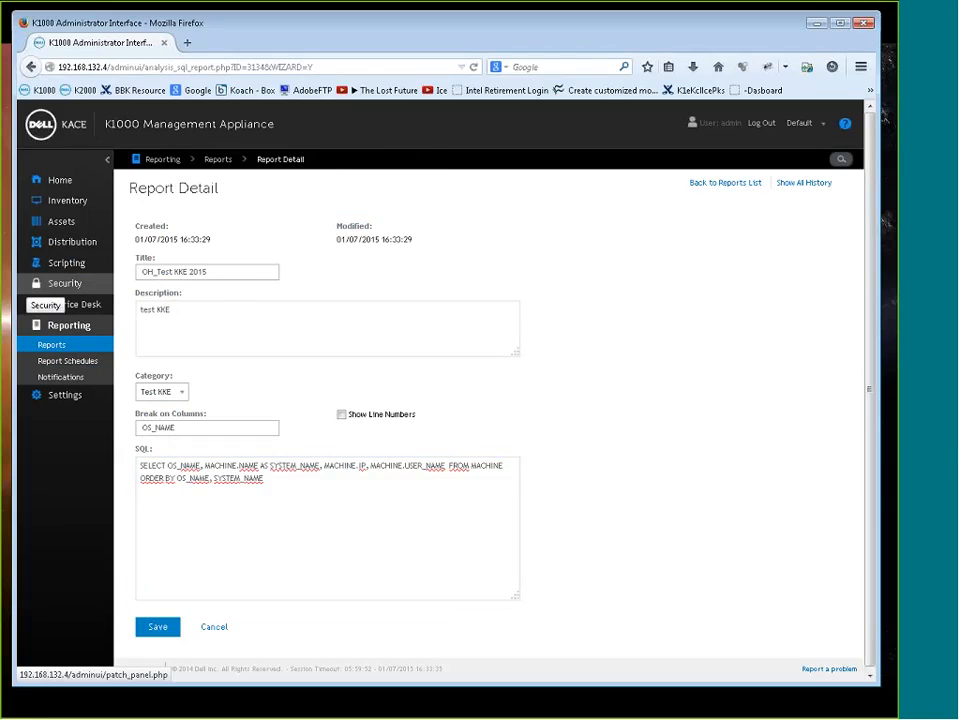
Switch to MySQL Workbench, paste the copied report query into a new SQL tab, and execute it
key("alt+Tab")
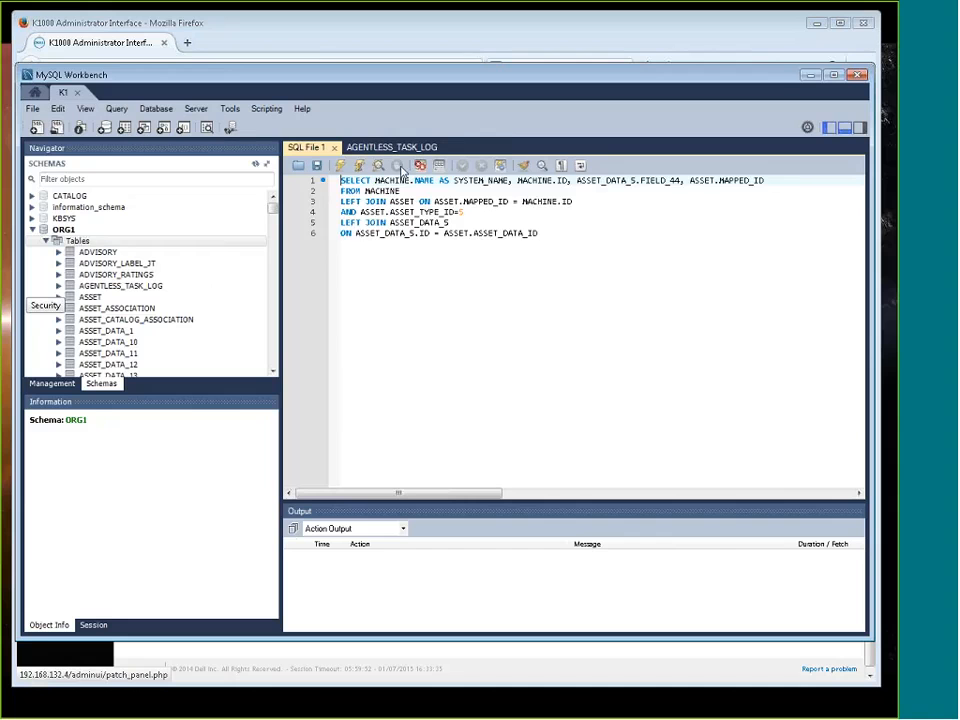
left_click(36, 128)
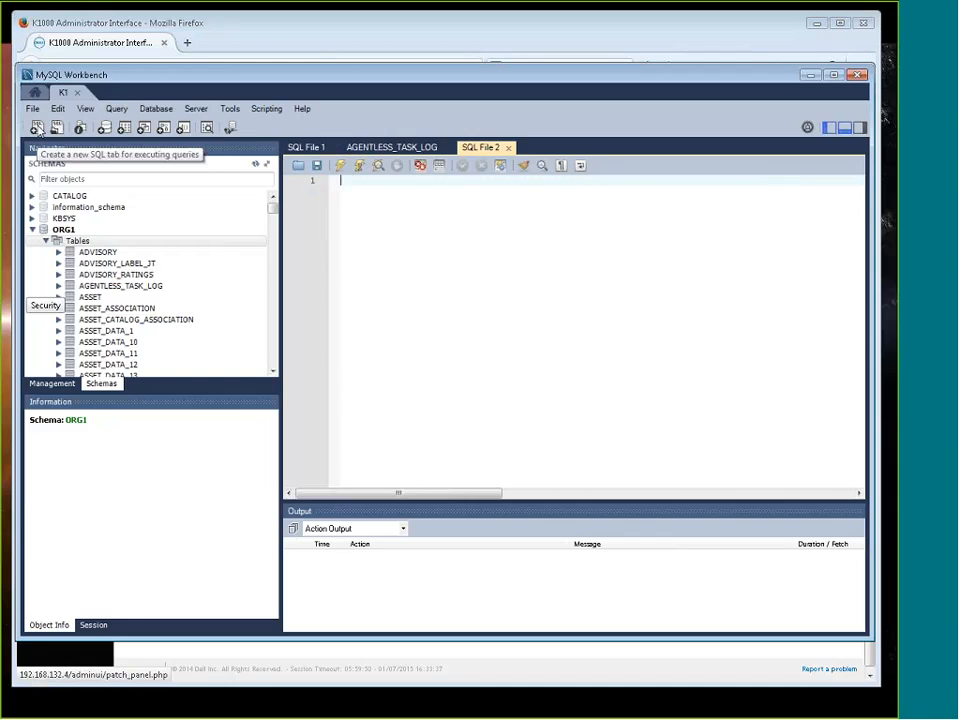
right_click(371, 191)
left_click(411, 264)
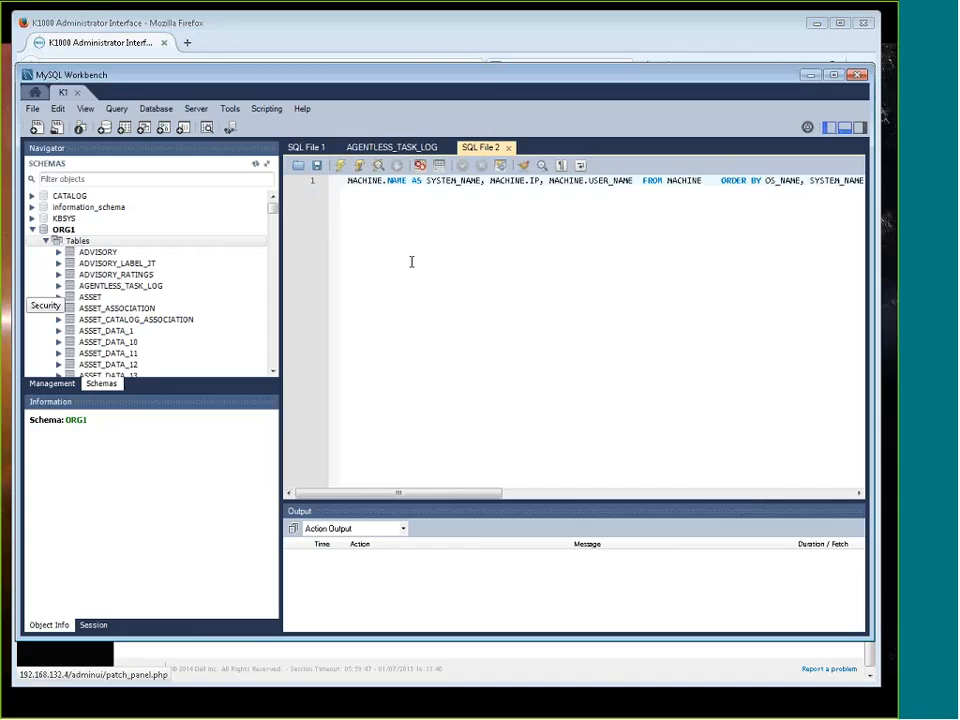
left_click(340, 165)
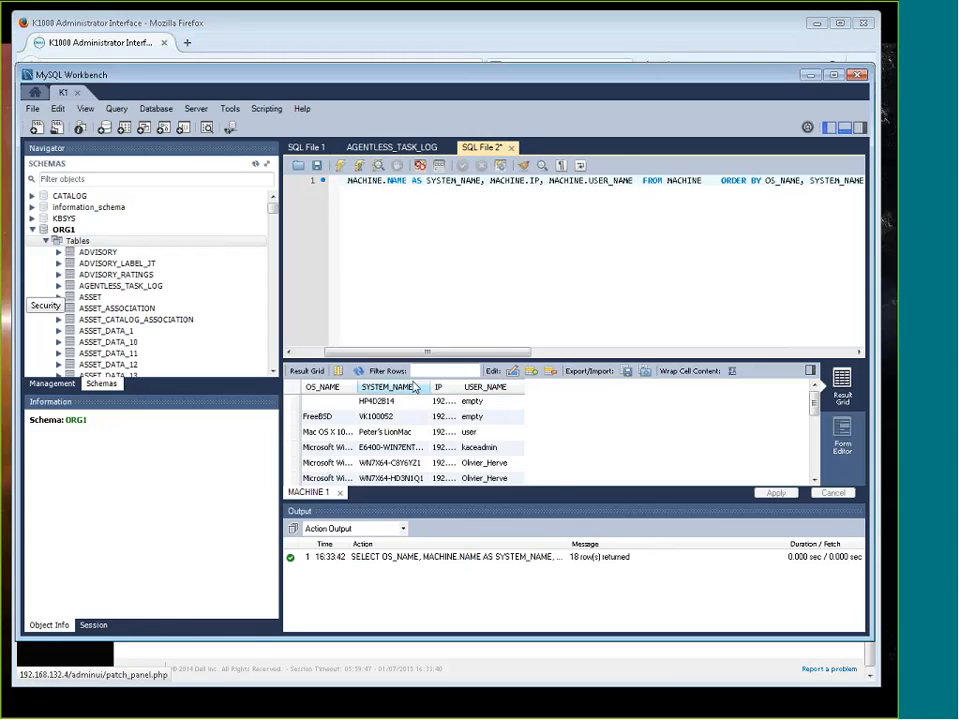
Widen the SYSTEM_NAME, USER_NAME and OS_NAME columns in the result grid and bring the start of the query into view
left_click_drag(432, 386, 464, 386)
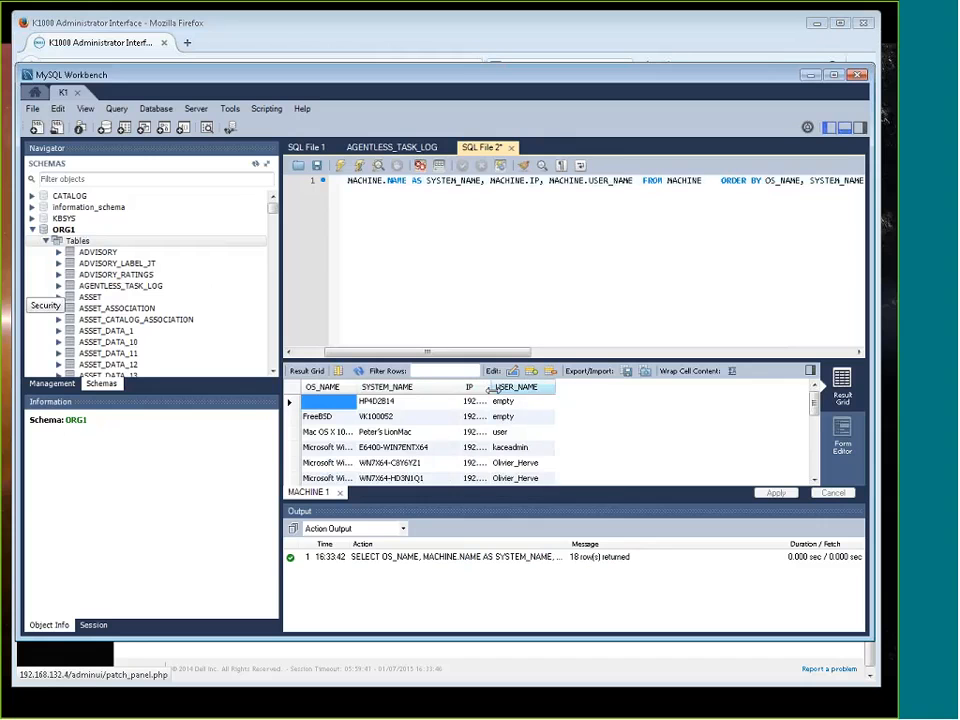
left_click_drag(557, 389, 586, 389)
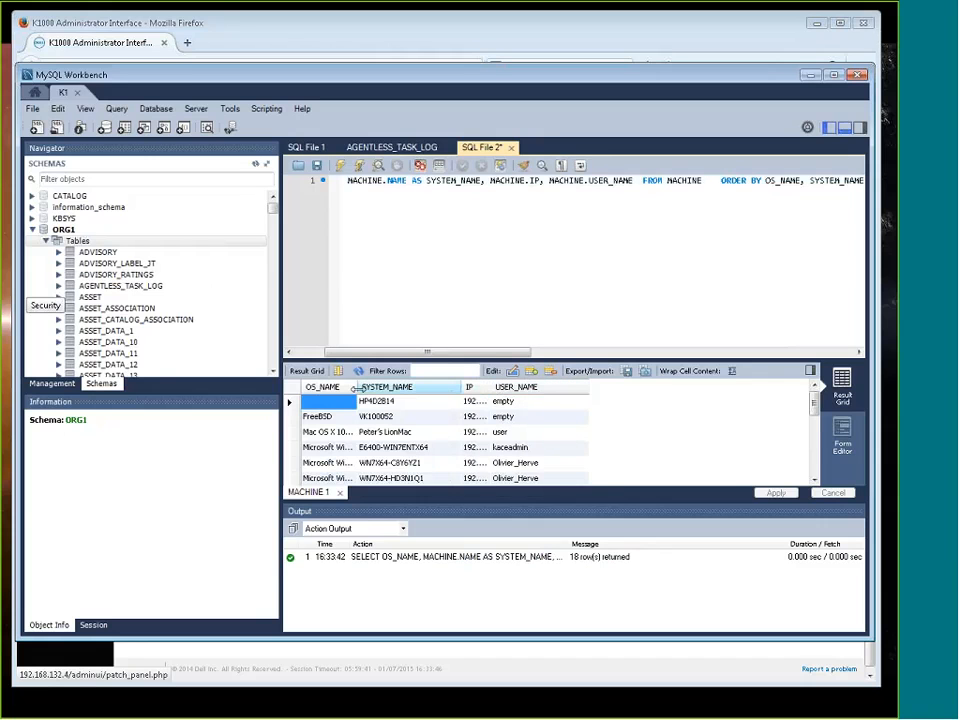
left_click_drag(356, 387, 397, 387)
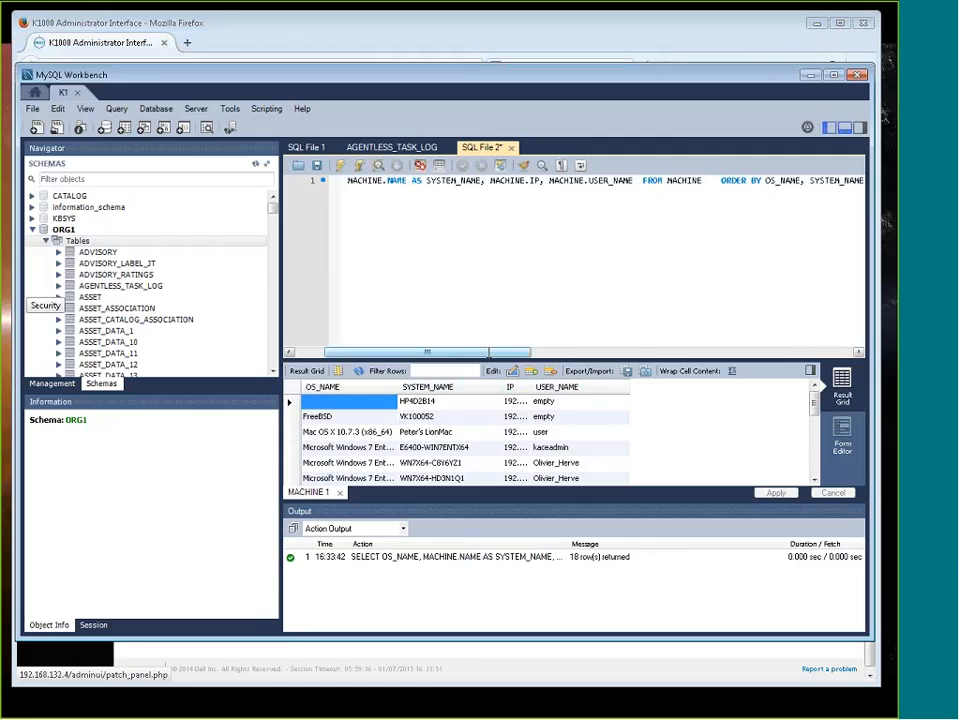
left_click_drag(489, 353, 434, 353)
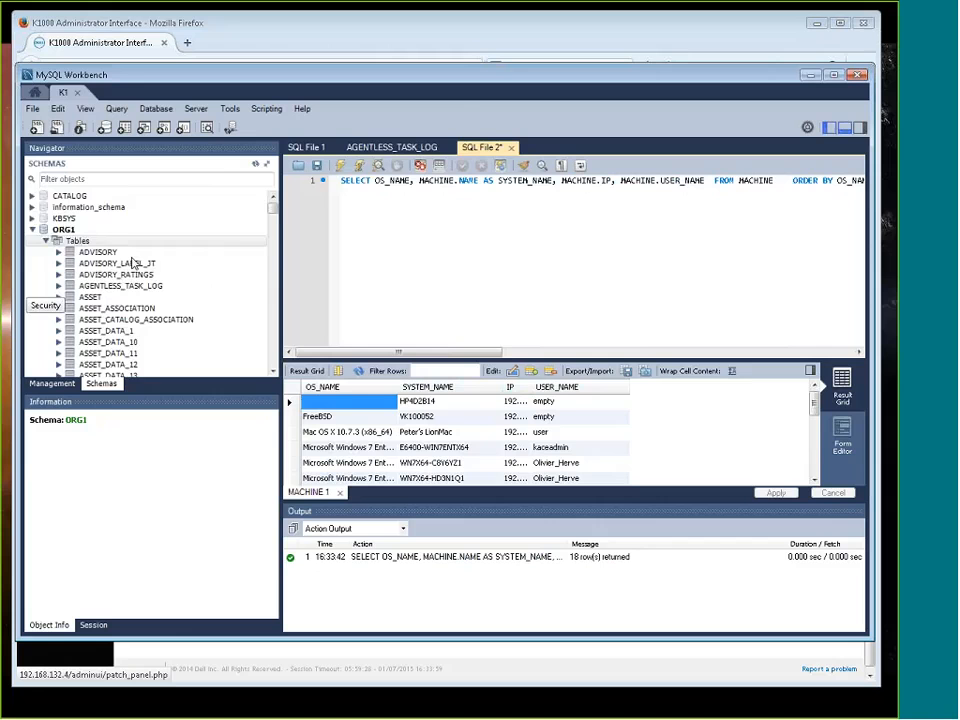
Browse the ORG1 tables, expand the columns of the MACHINE table, and select the RAM_TOTAL column to check its definition
scroll(135, 262, "down", 10)
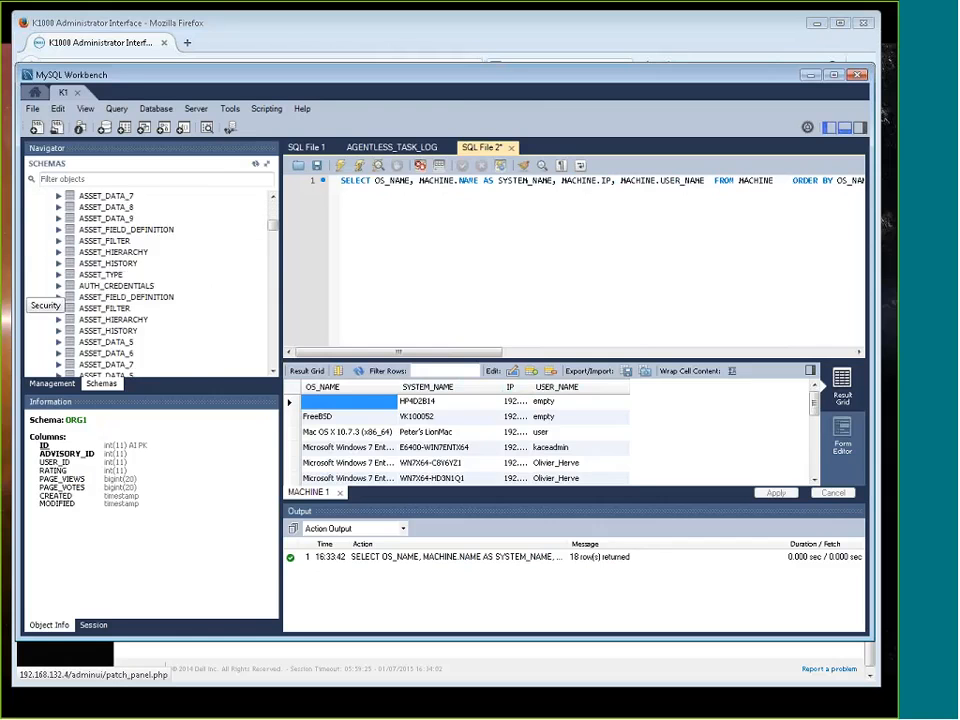
scroll(113, 335, "down", 20)
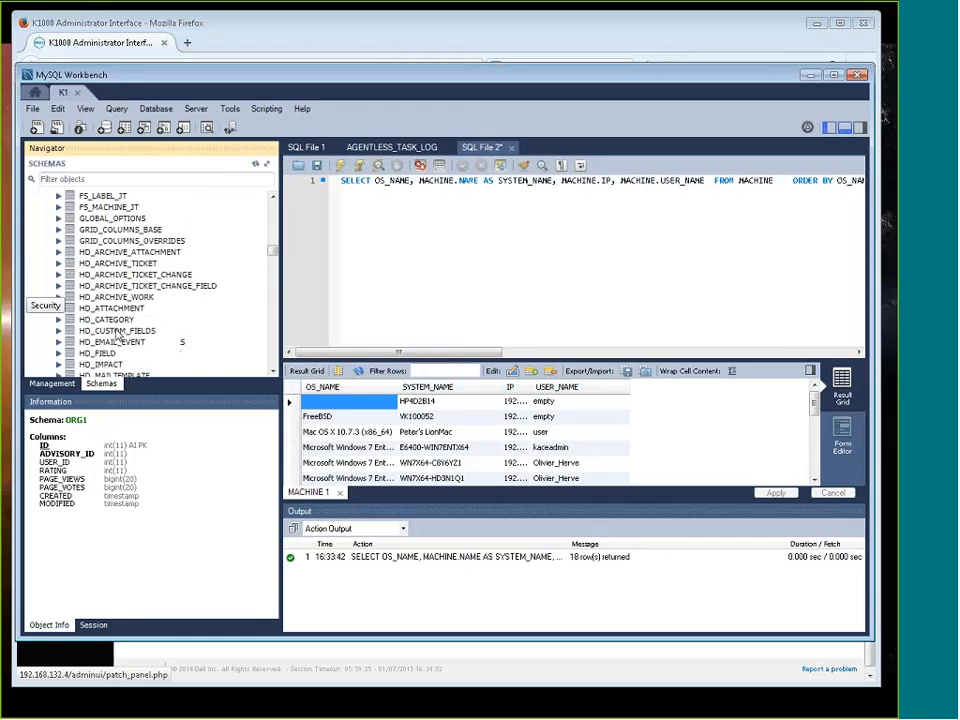
scroll(125, 331, "down", 20)
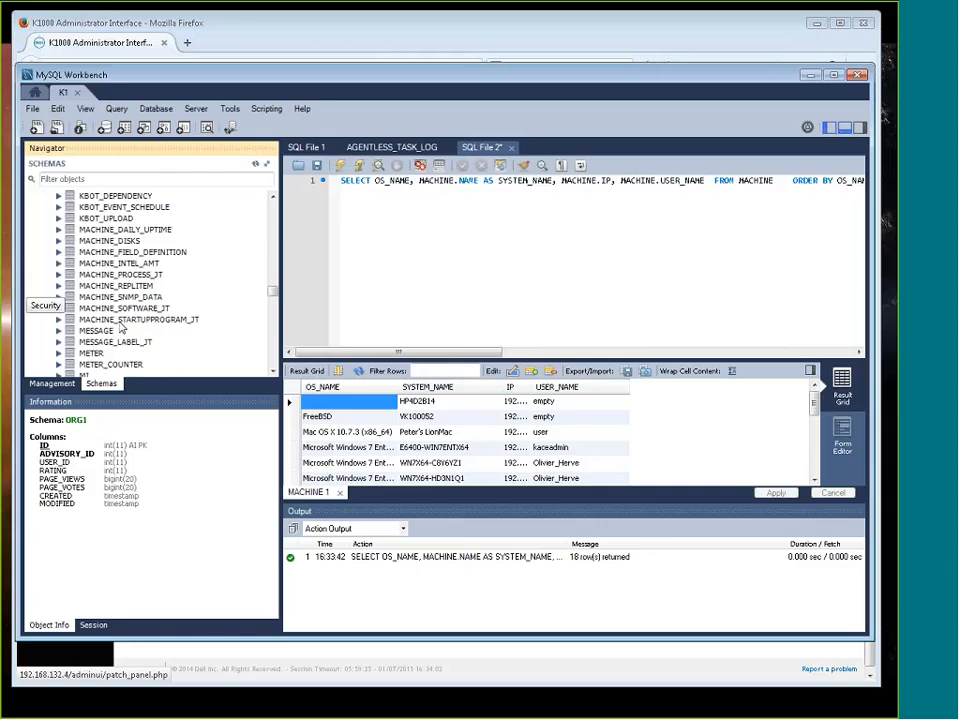
scroll(128, 312, "up", 2)
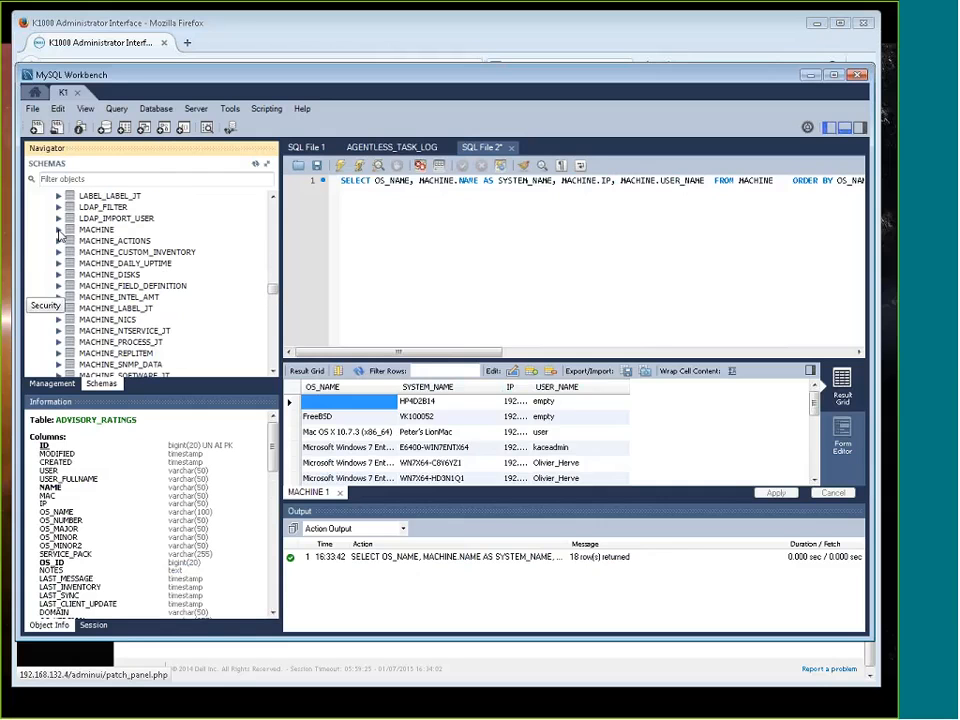
double_click(82, 231)
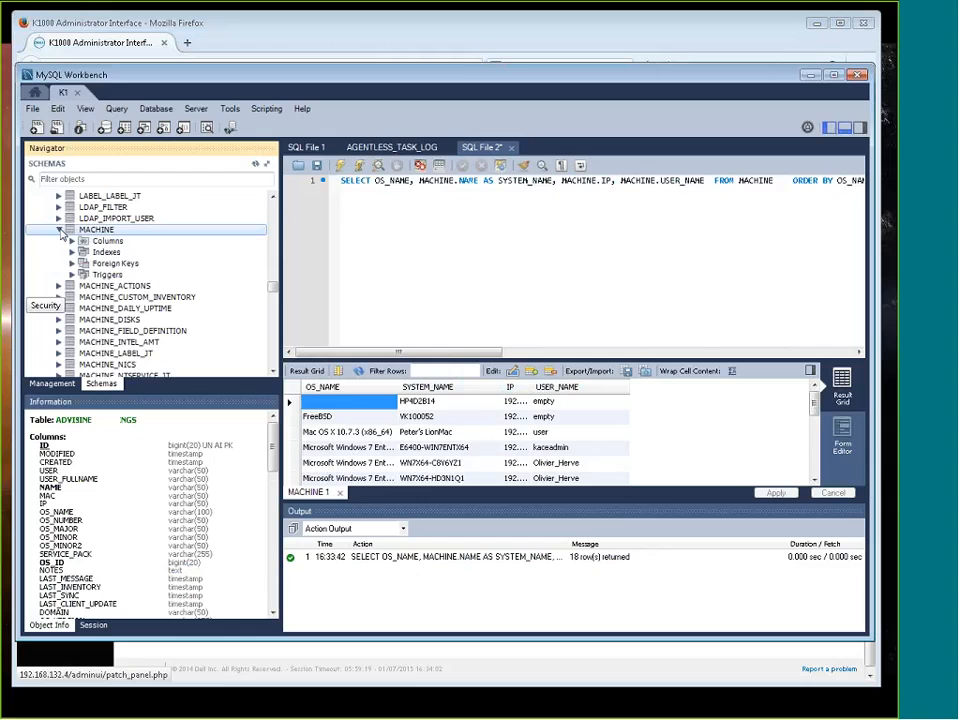
left_click(72, 241)
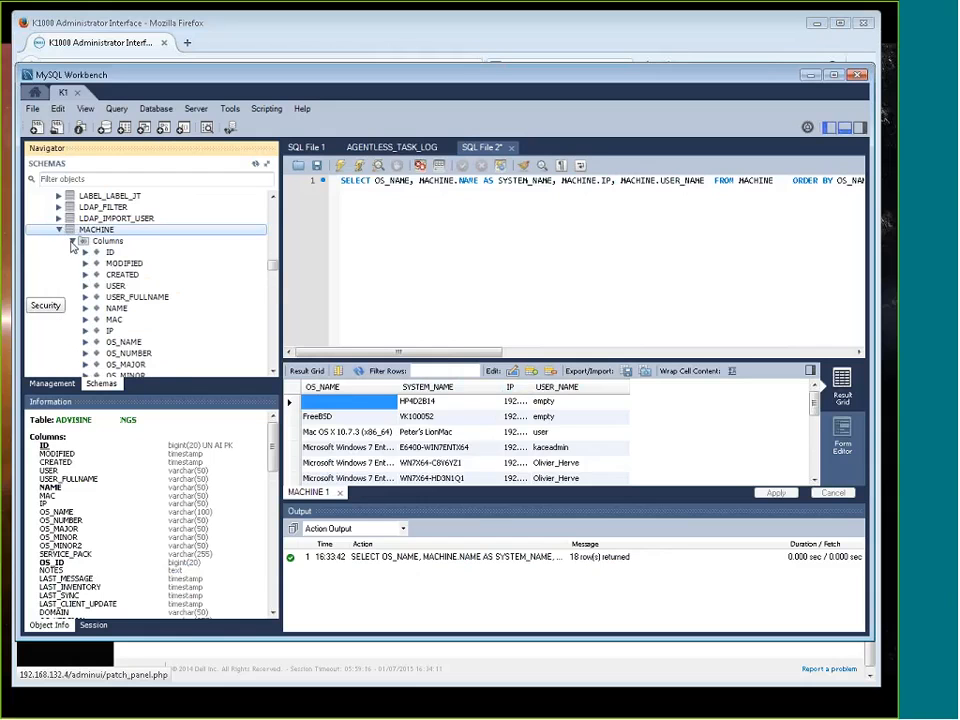
scroll(140, 280, "down", 1)
scroll(124, 340, "down", 3)
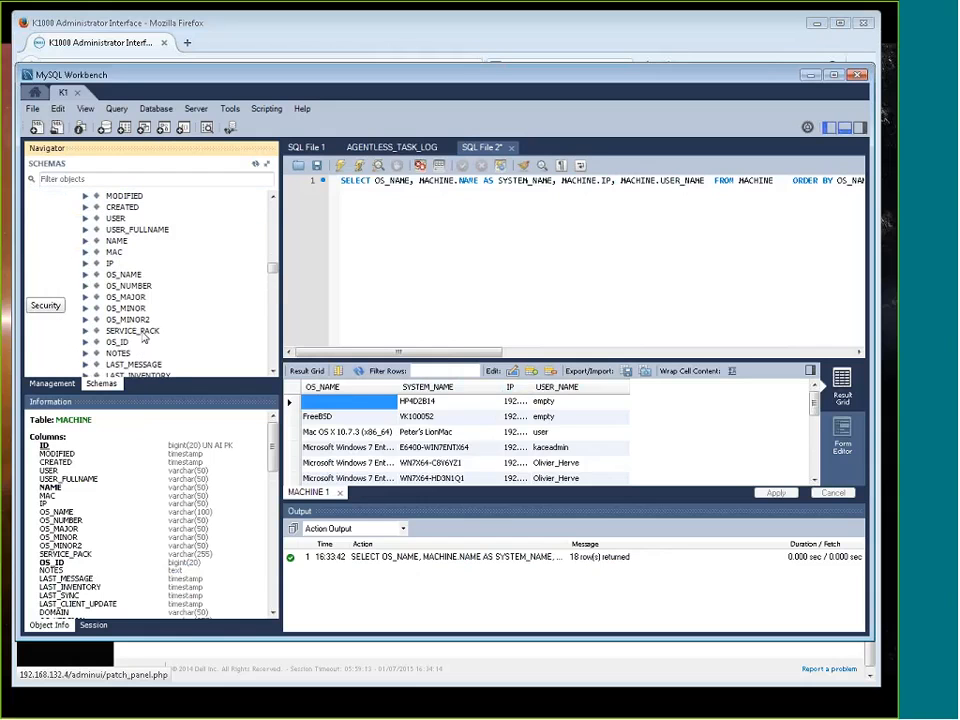
scroll(140, 338, "down", 4)
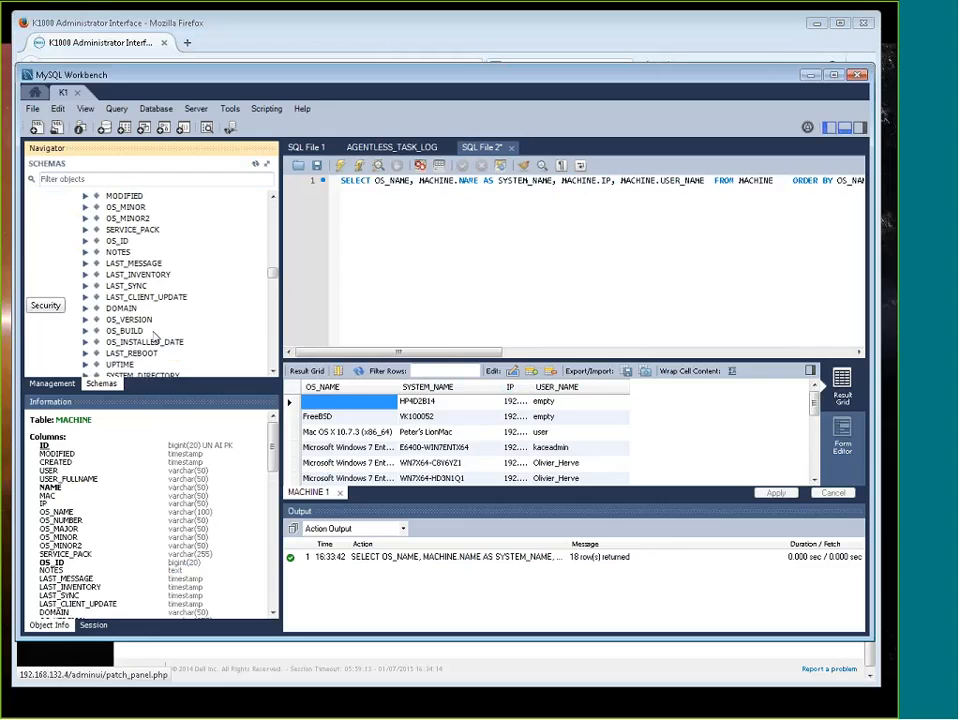
left_click(122, 332)
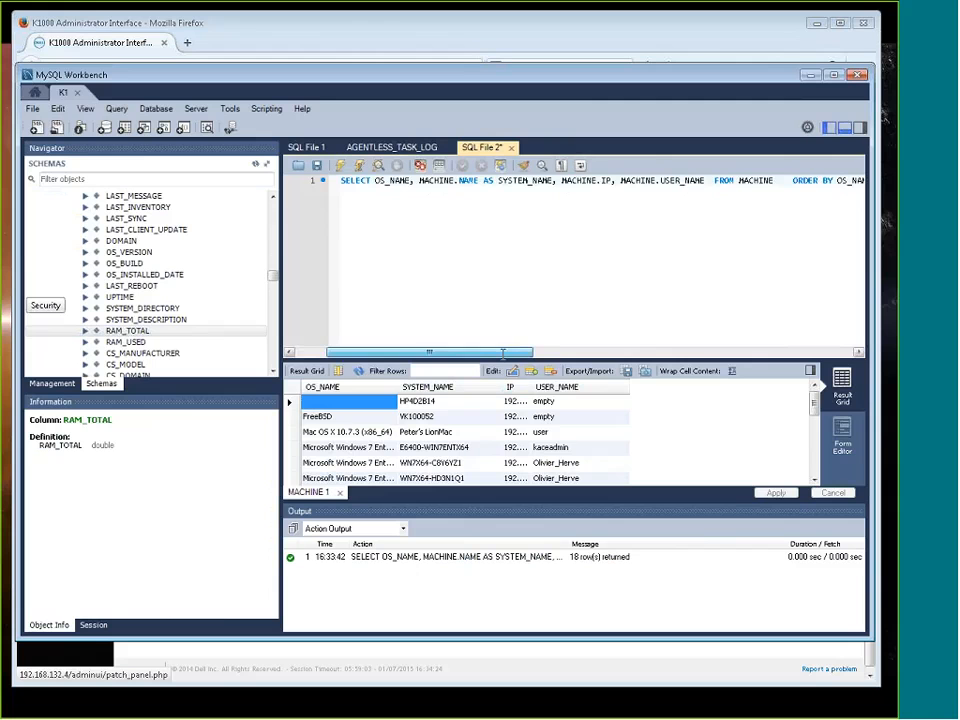
Add RAM_TOTAL after MACHINE.USER_NAME in the SELECT query, execute it, and look through the result rows
left_click_drag(502, 353, 522, 353)
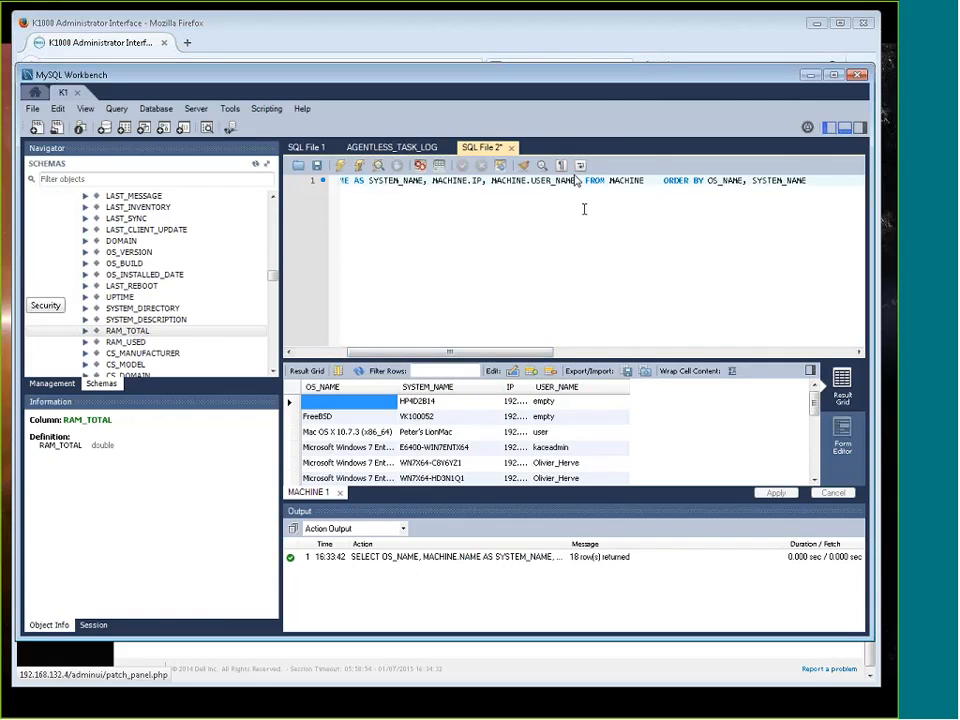
type(", RAM_TOT")
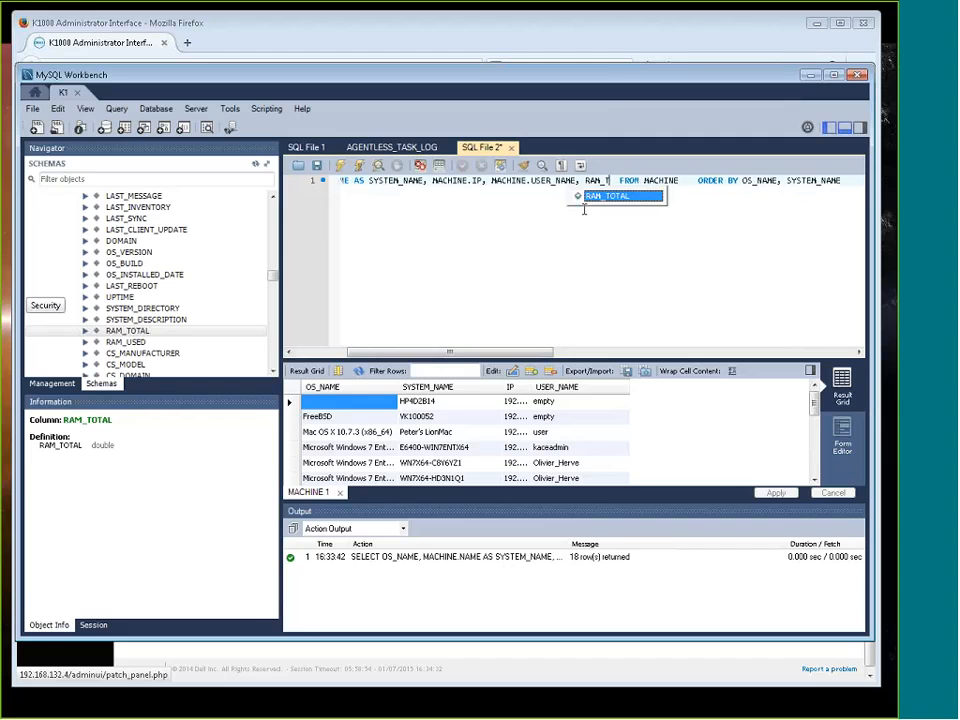
type("AL")
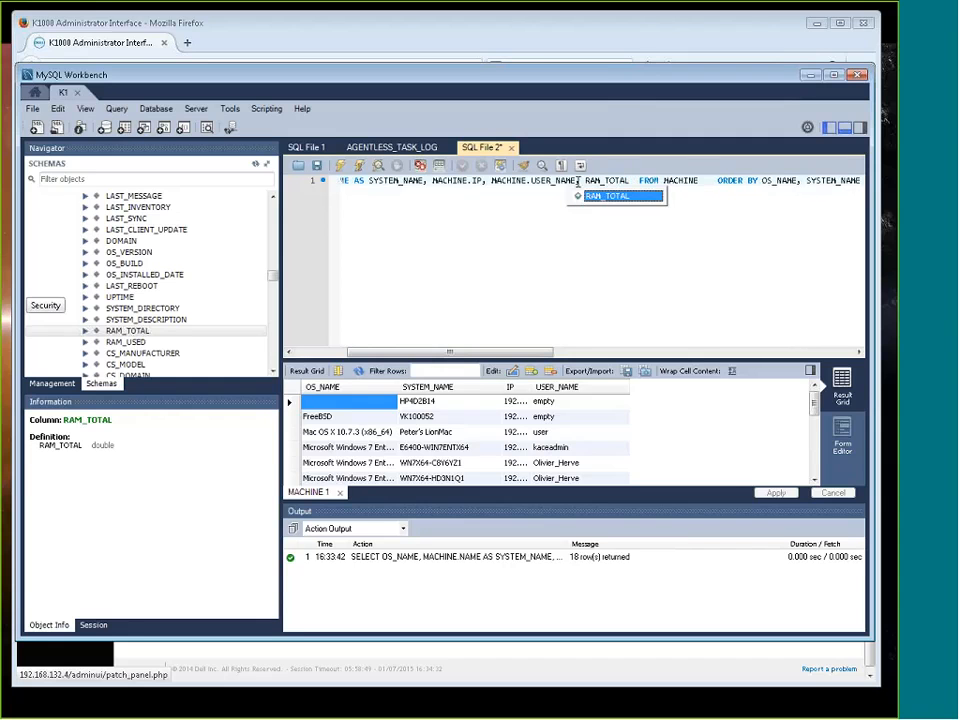
key("End")
left_click(357, 168)
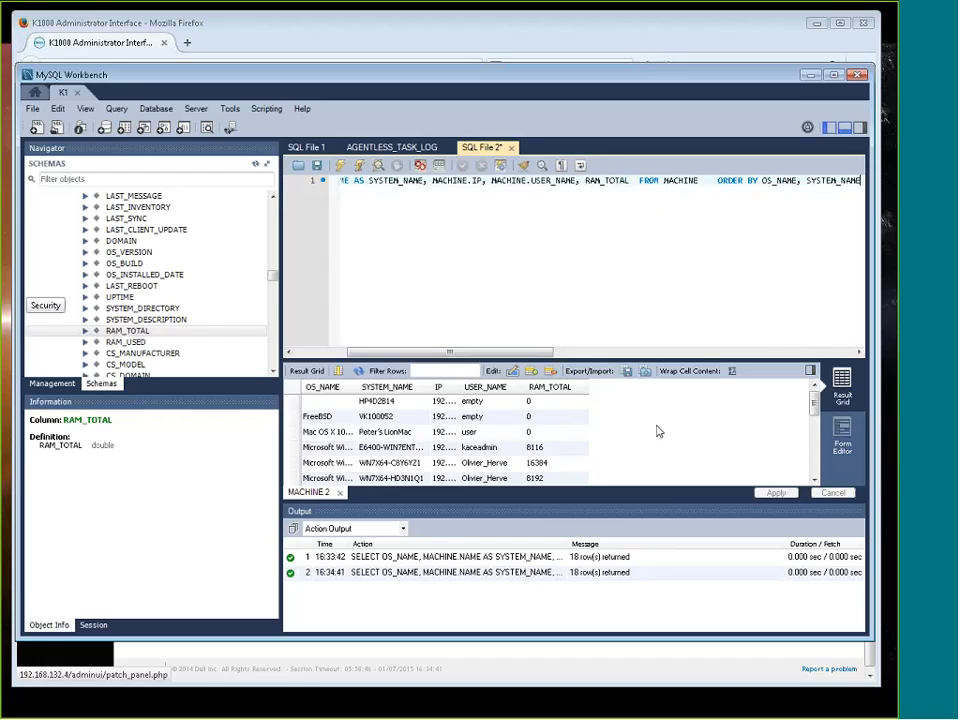
left_click_drag(815, 407, 820, 432)
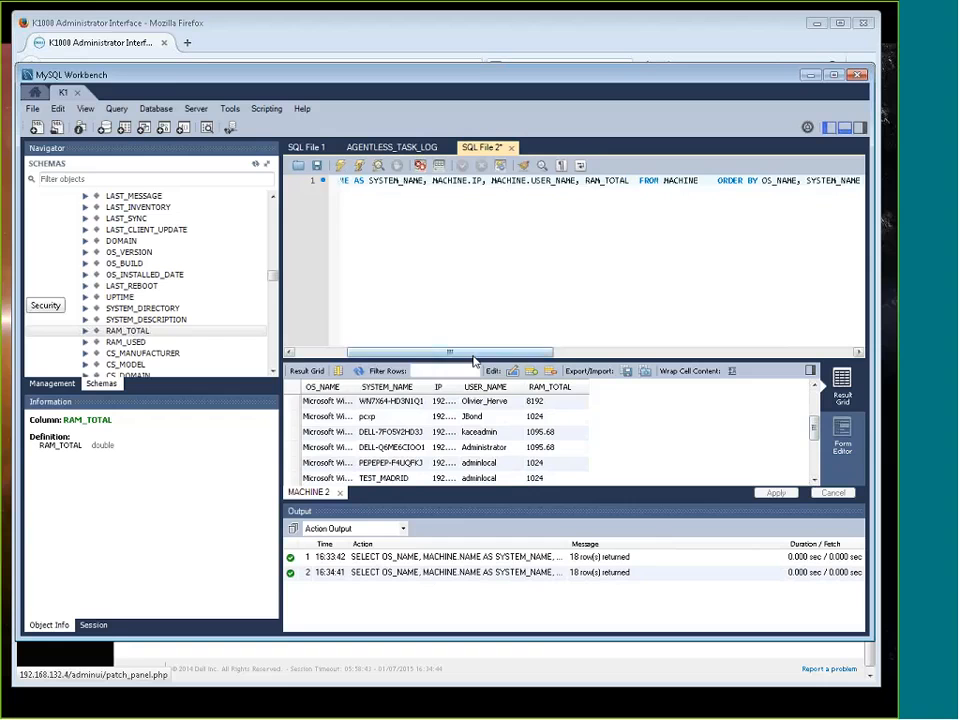
Copy the whole modified query, switch to the K1000 in Firefox, and return to the reports list
triple_click(456, 182)
right_click(476, 181)
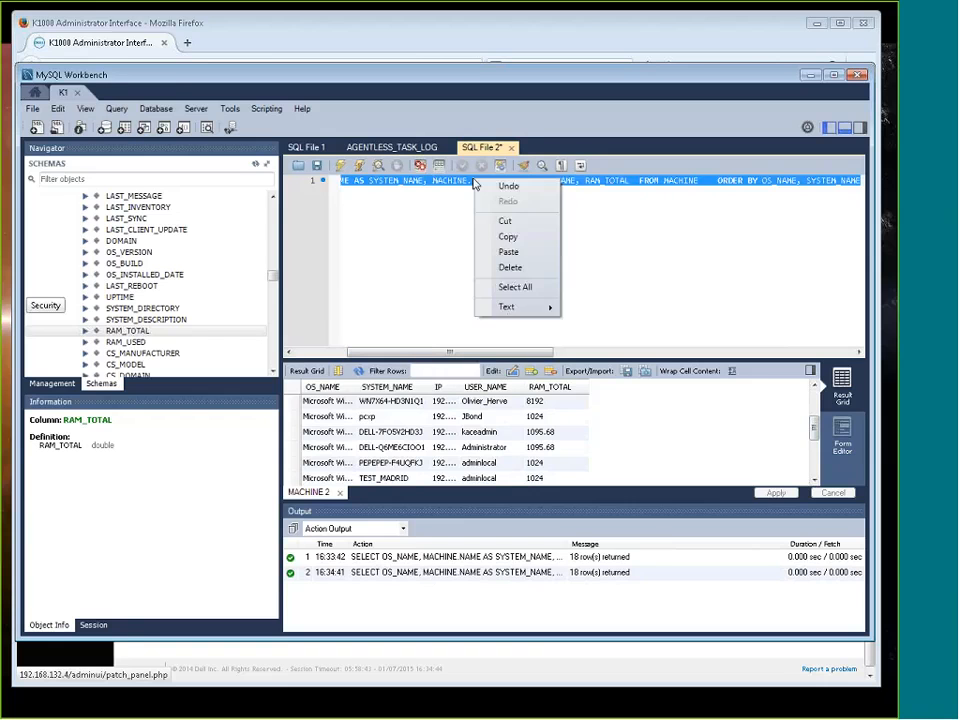
left_click(514, 237)
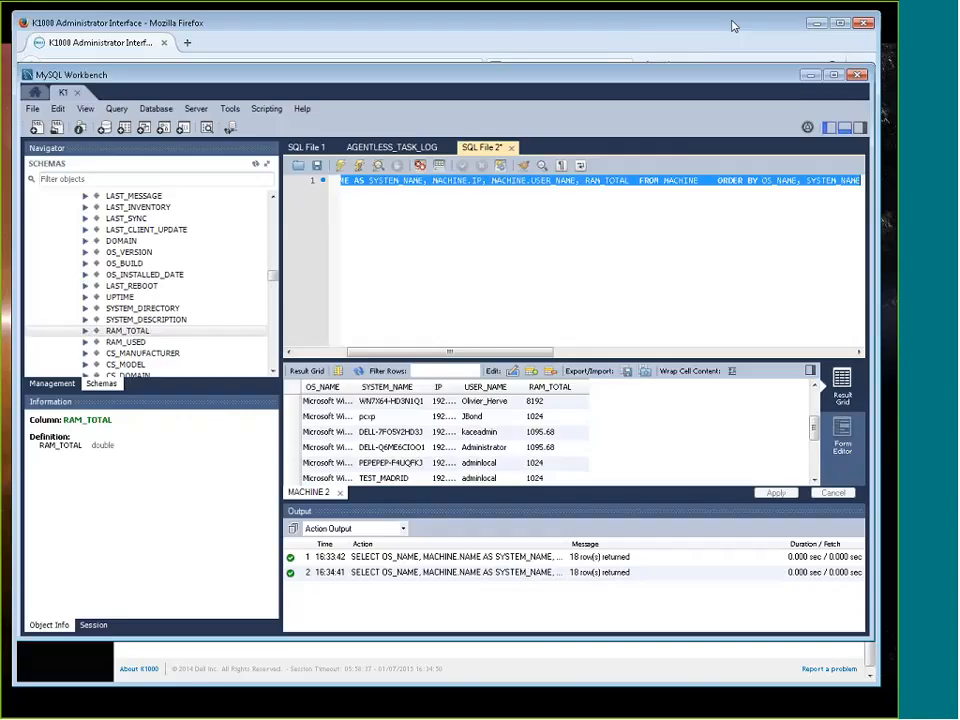
key("alt+Tab")
left_click(157, 626)
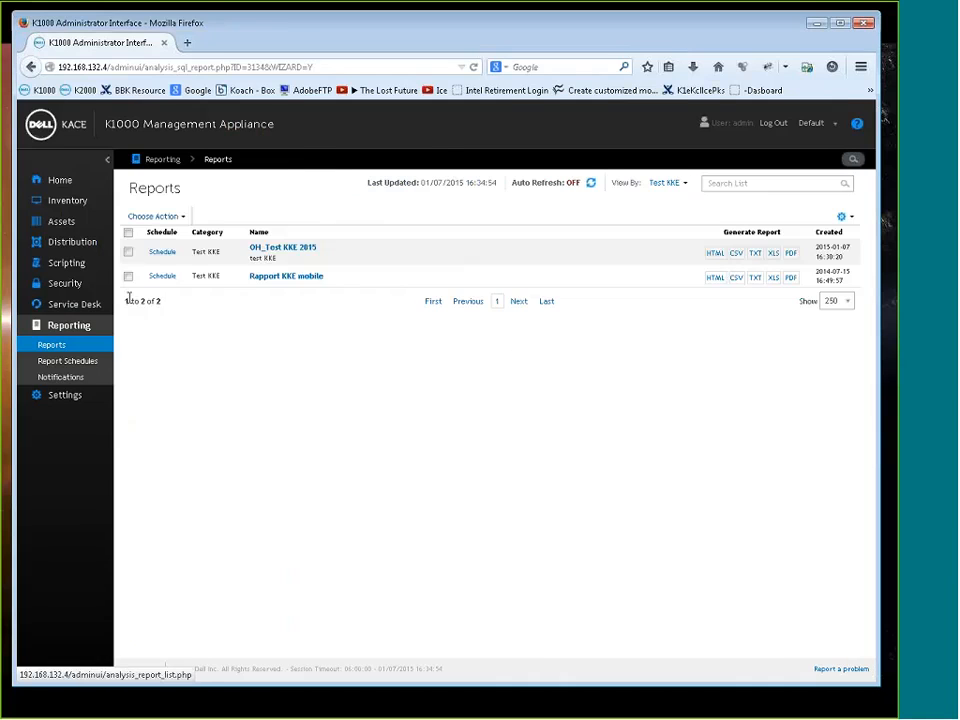
Create a new SQL report titled "OH_Test KKR with RAM" and use the same text as its description
left_click(178, 217)
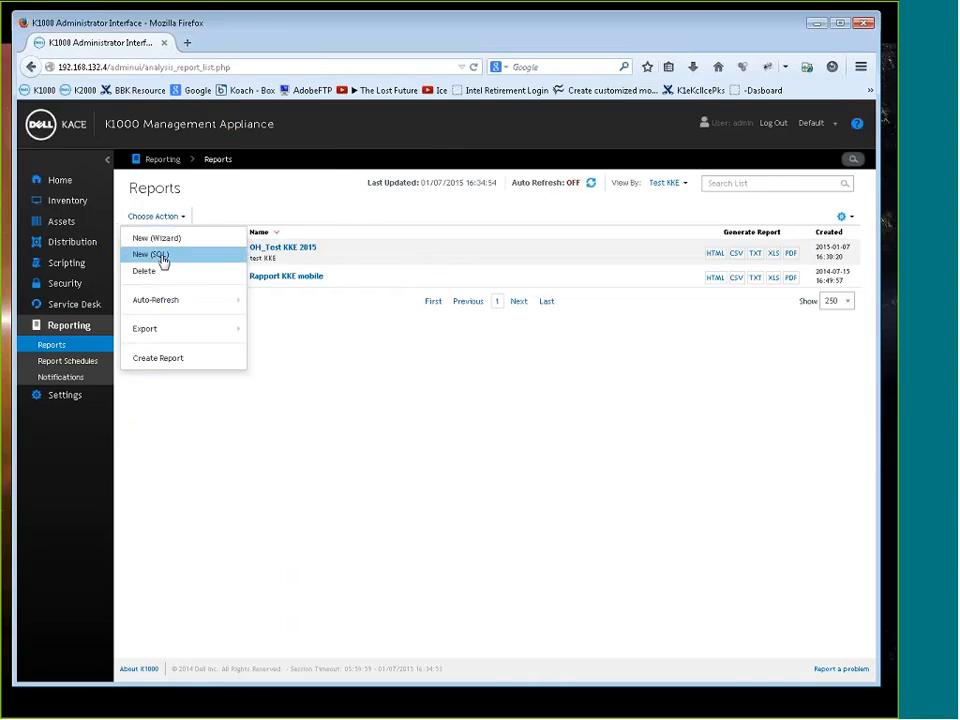
left_click(160, 256)
left_click(146, 271)
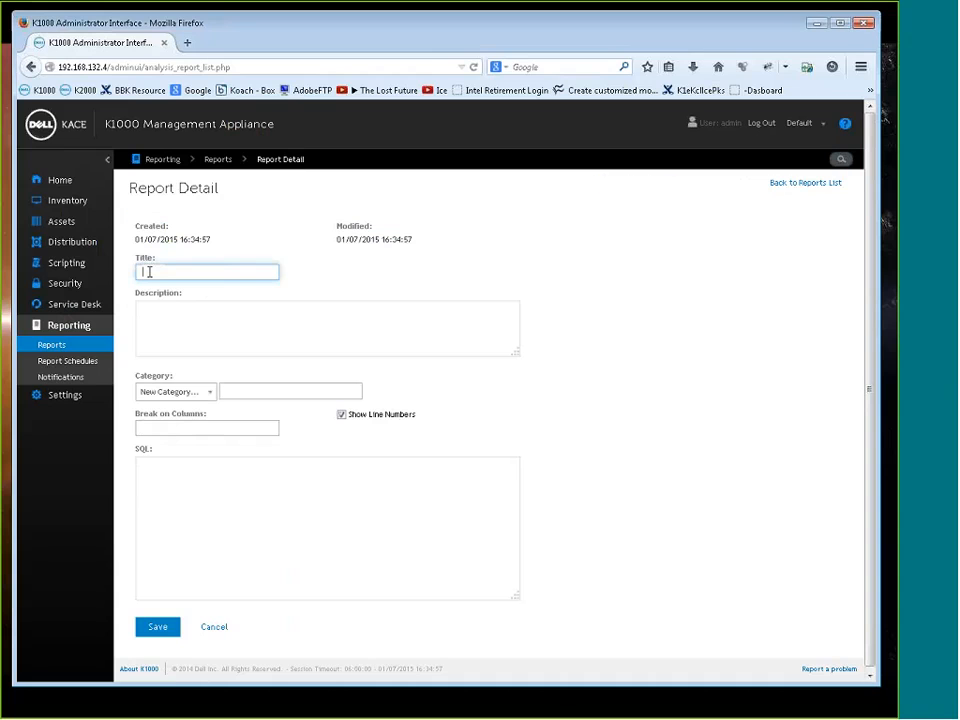
type("Co_Test KKR with RAM")
key("Tab")
key("shift+Tab")
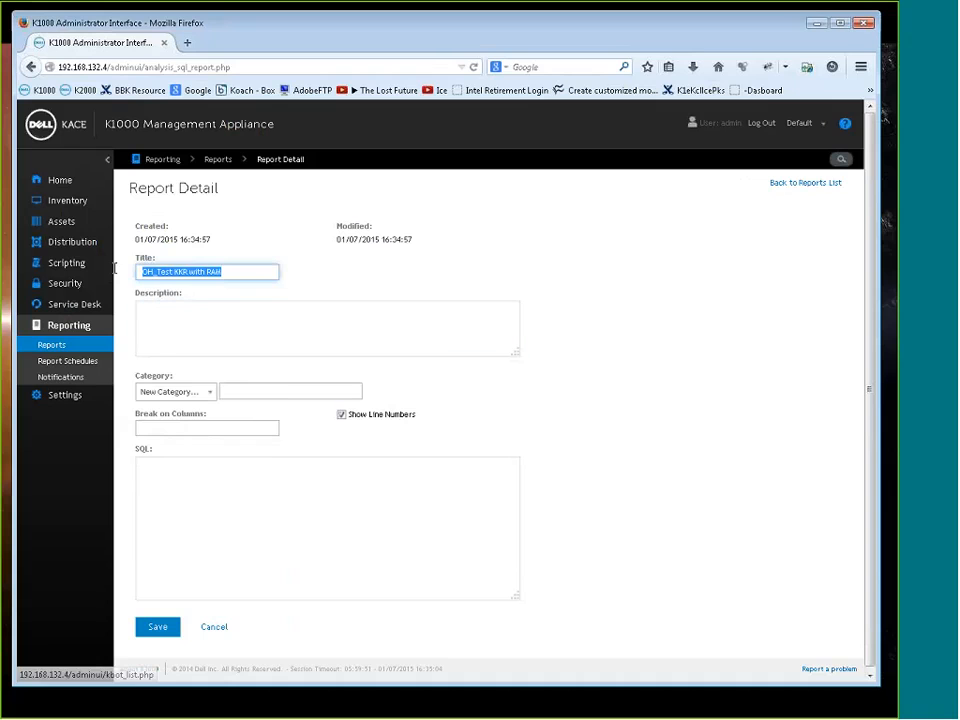
left_click_drag(180, 272, 161, 326)
Assign the report to the Test KKE category and paste the copied query as its SQL
left_click(212, 395)
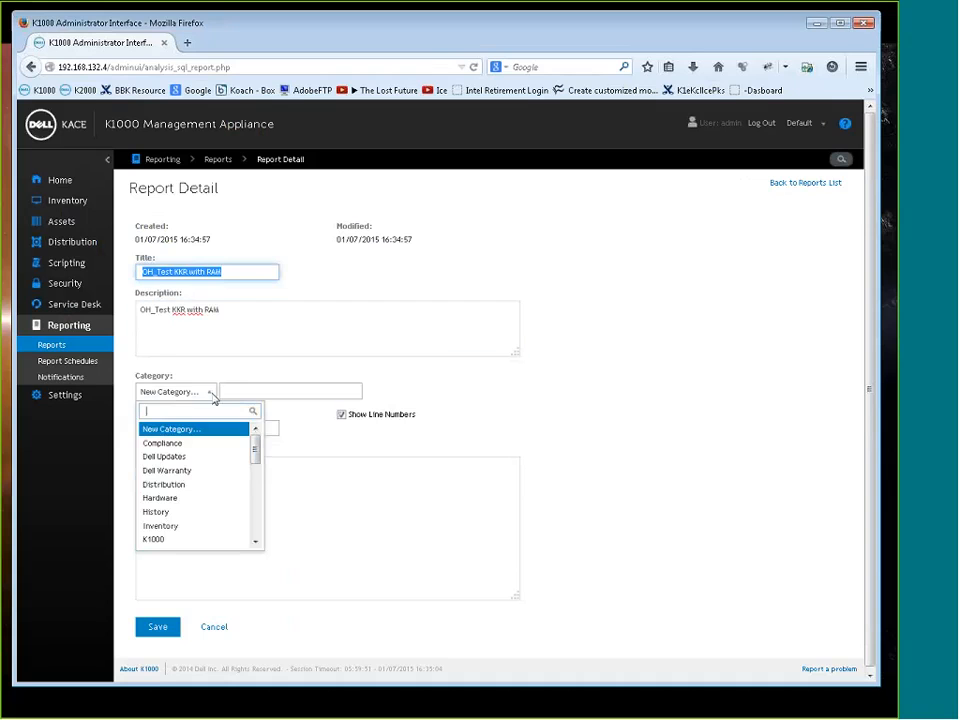
left_click_drag(254, 452, 259, 531)
left_click(185, 543)
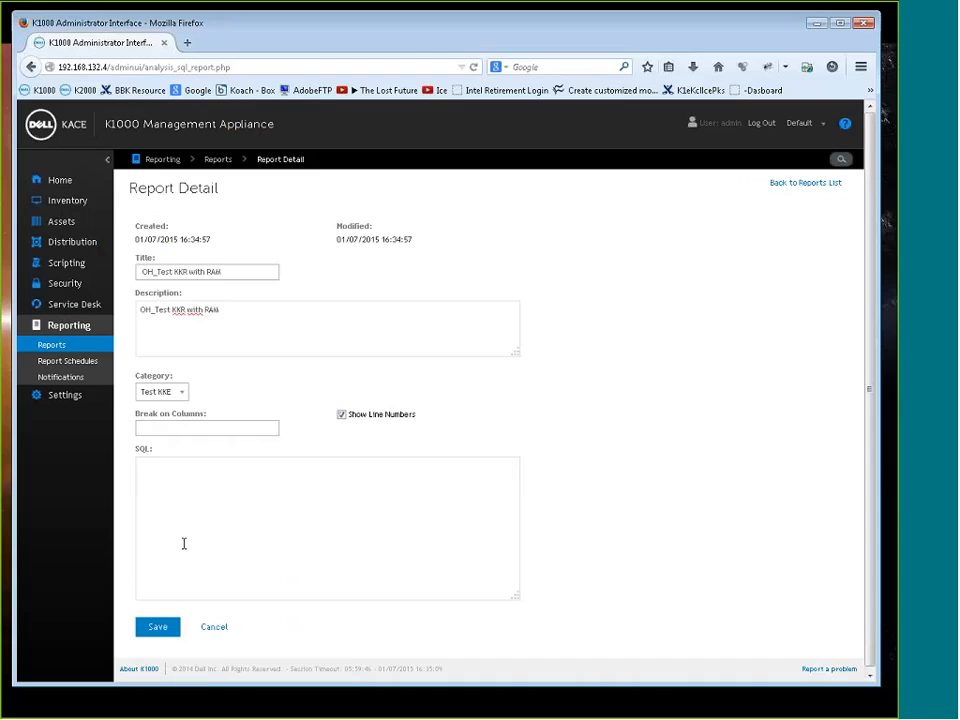
right_click(182, 478)
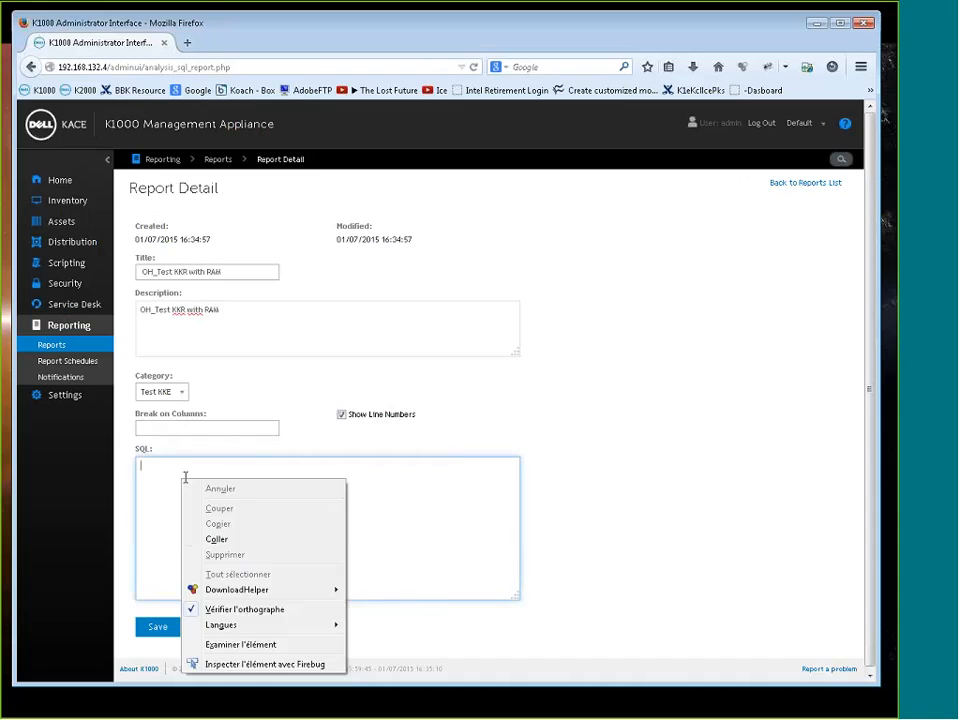
left_click(226, 544)
left_click(666, 430)
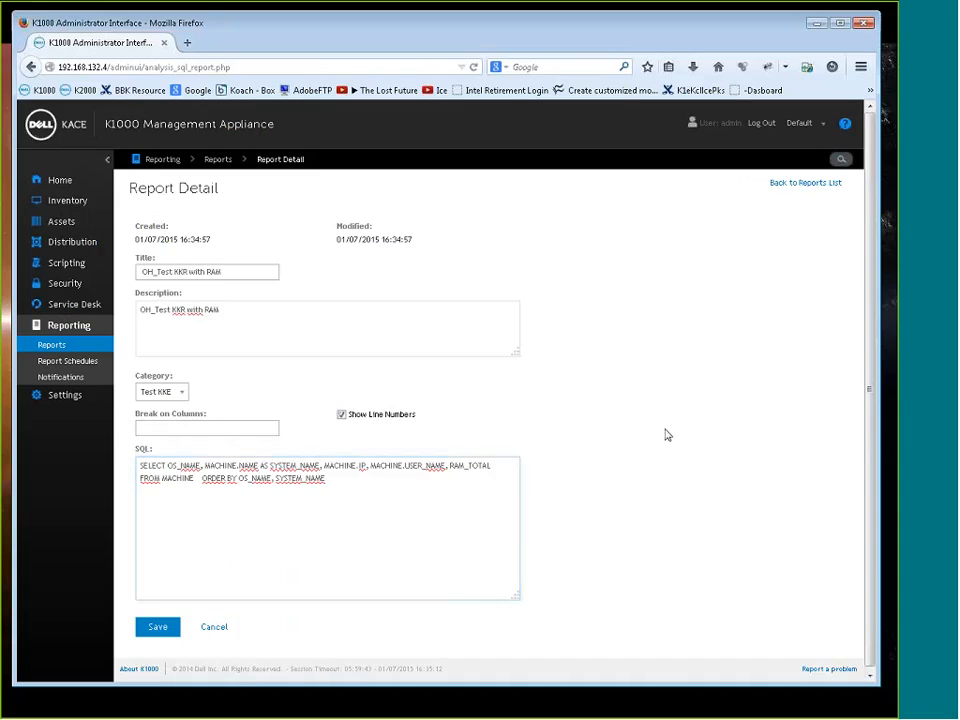
left_click(160, 626)
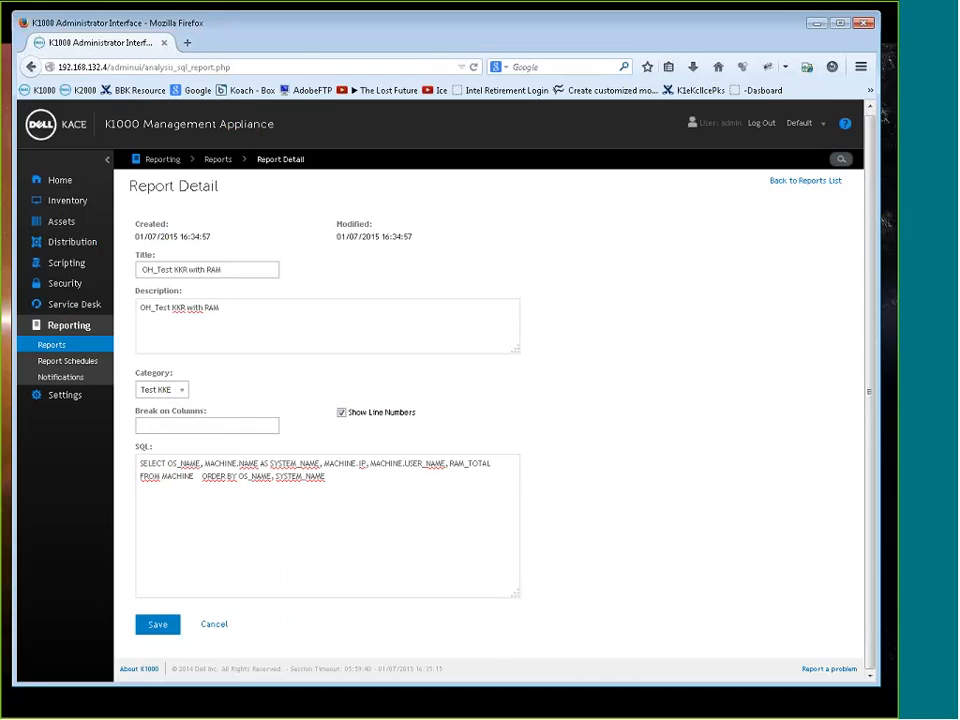
Copy OS_NAME from the SQL into Break on Columns and save the report
left_click_drag(201, 463, 167, 463)
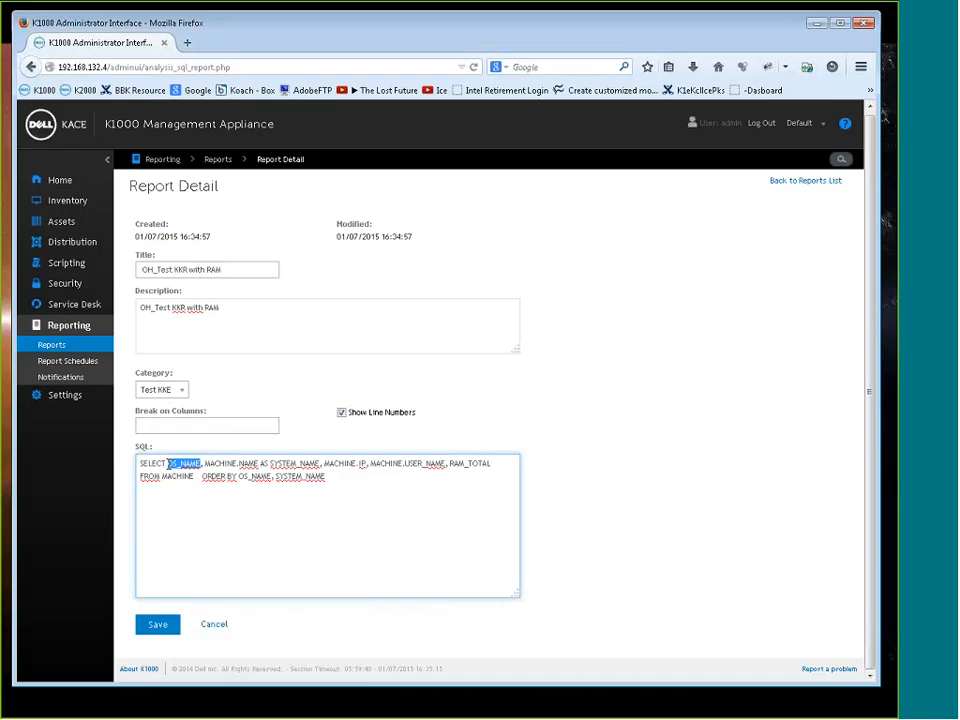
right_click(177, 464)
left_click(211, 510)
left_click(163, 425)
right_click(180, 425)
left_click(208, 485)
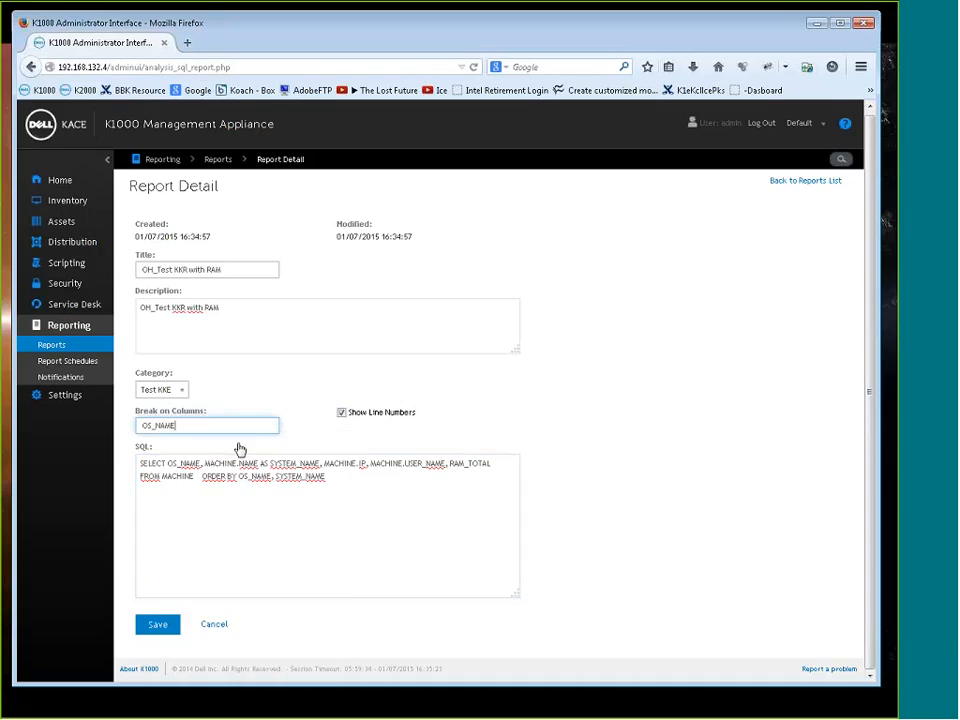
left_click(311, 420)
left_click(158, 624)
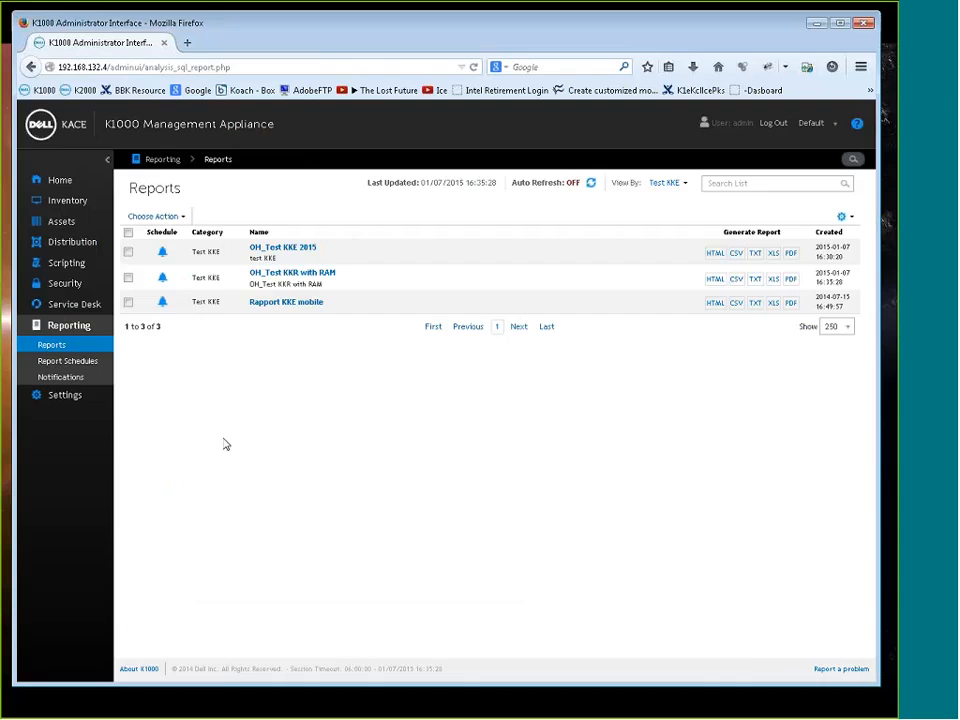
Generate the OH_Test KKR with RAM report as HTML, review its rows grouped by OS name, and return to the reports list
left_click(716, 280)
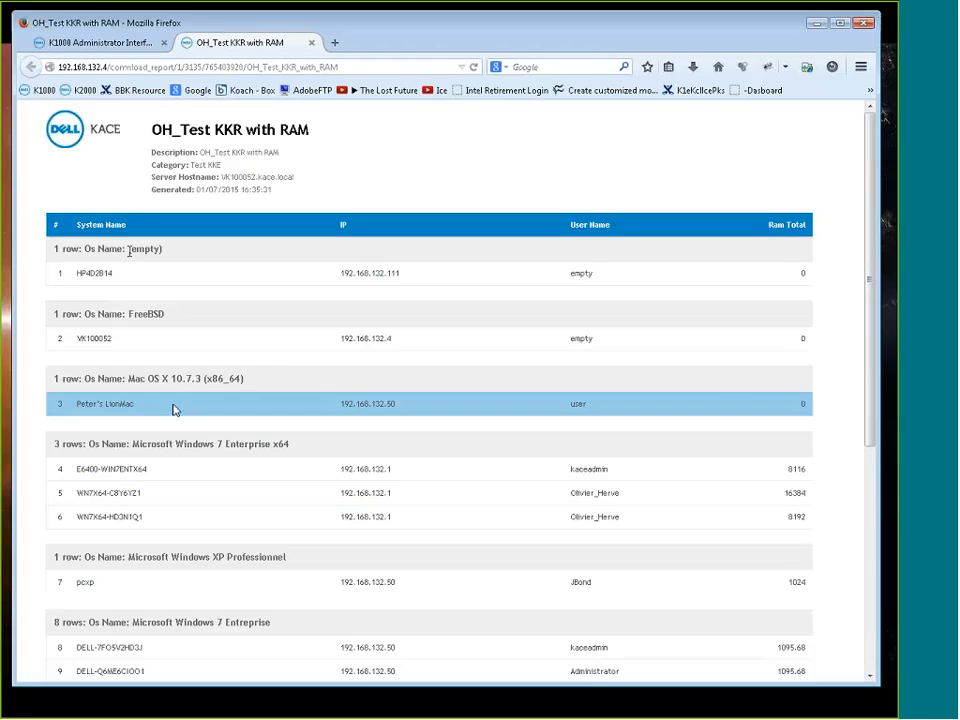
scroll(220, 400, "down", 3)
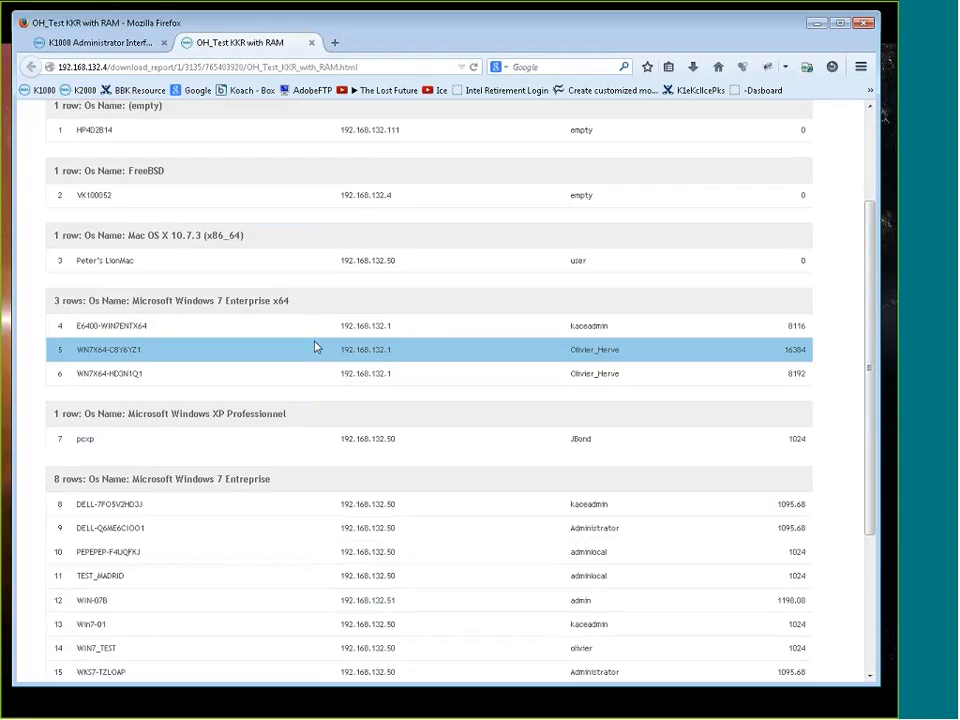
scroll(270, 385, "down", 3)
scroll(199, 437, "up", 6)
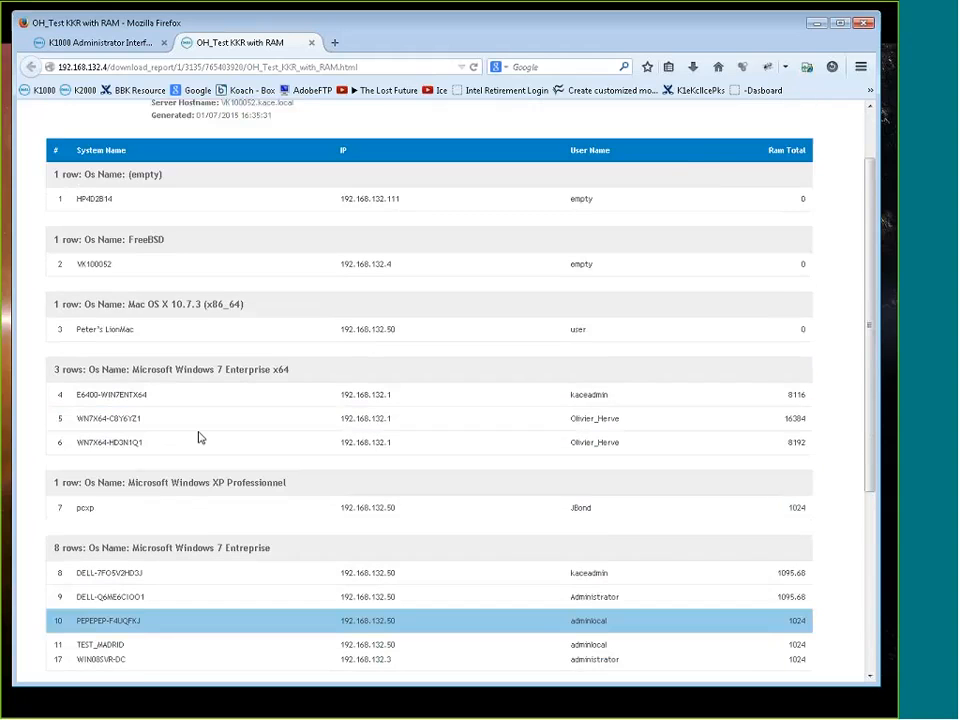
left_click(118, 46)
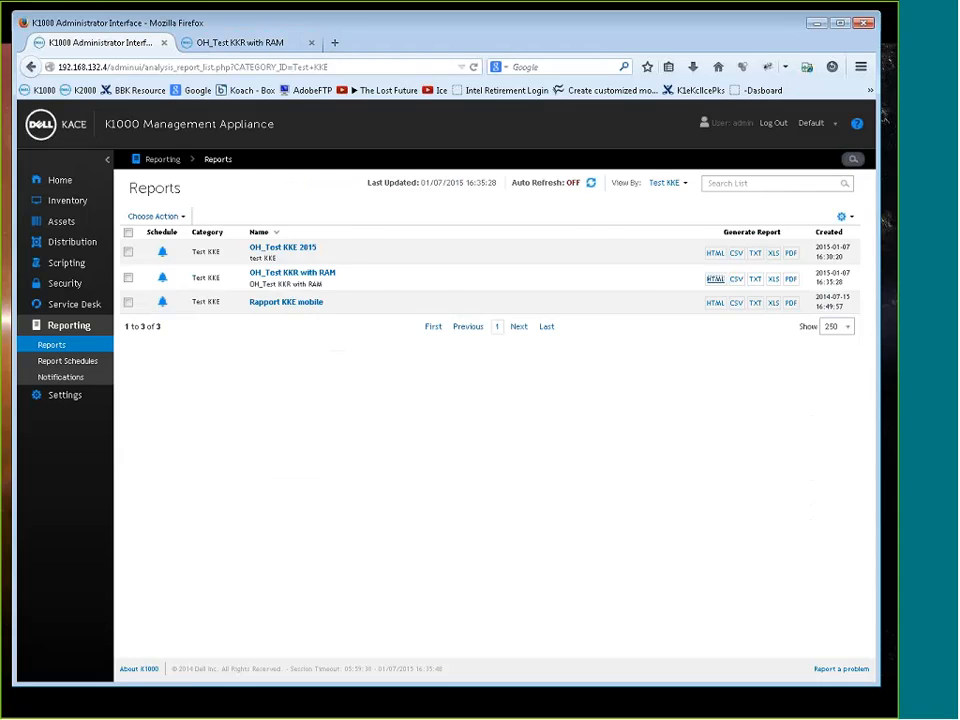
View the report schedules, open the notification schedules, and check which actions are available for them
left_click(68, 361)
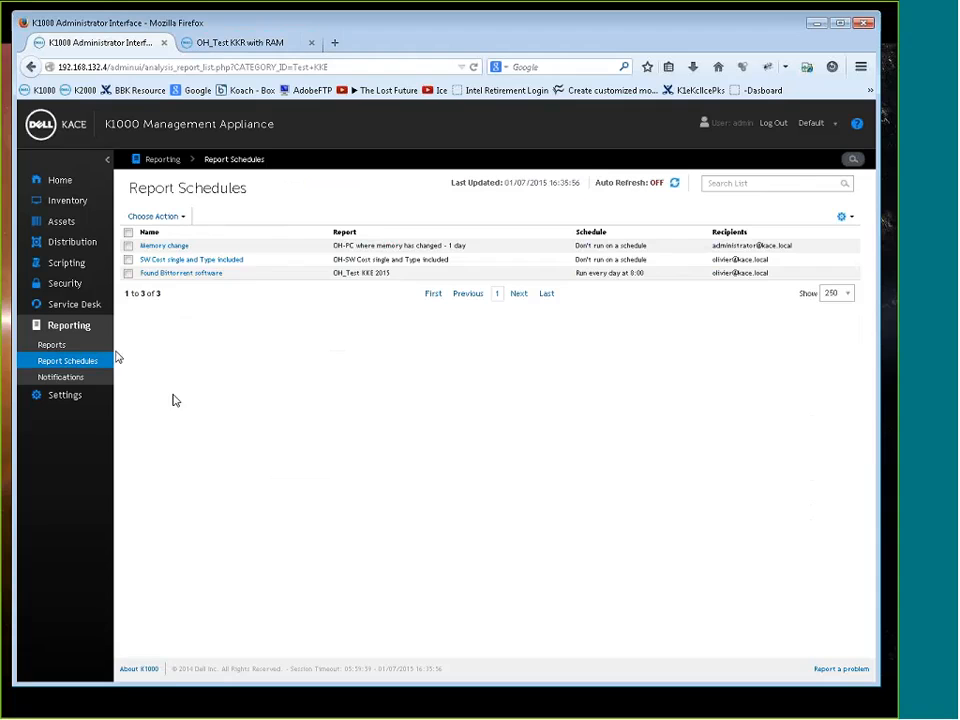
left_click(79, 378)
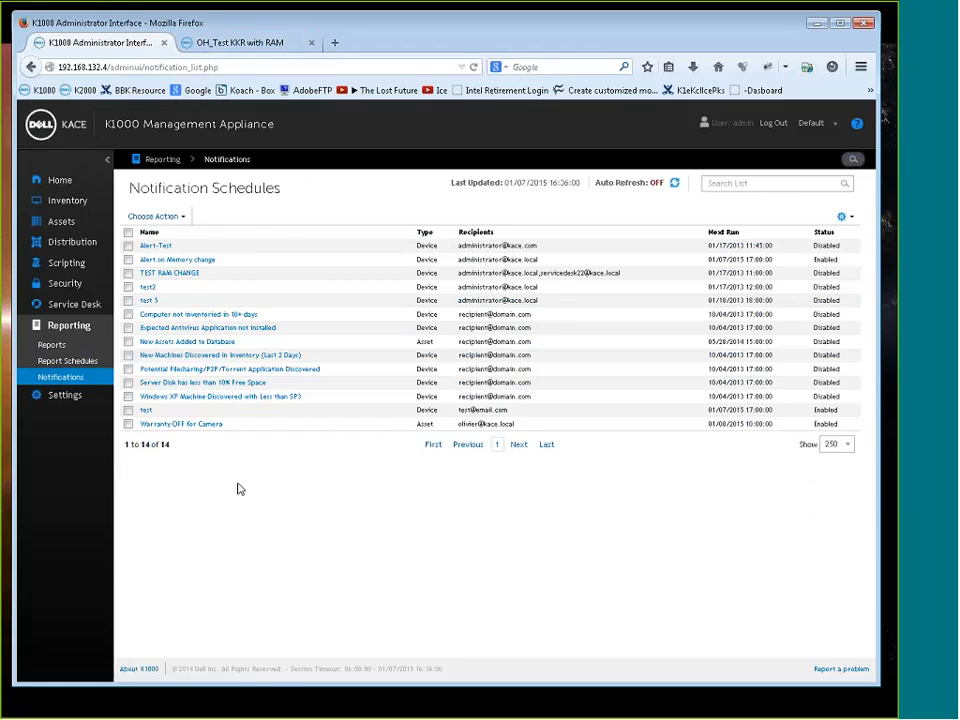
left_click(155, 216)
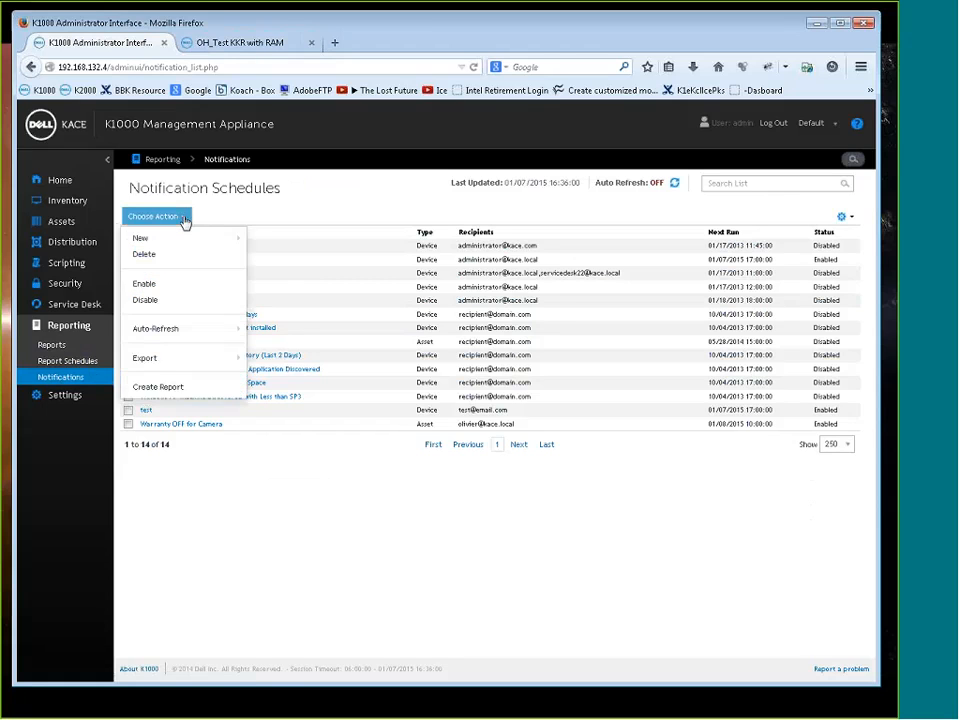
left_click(329, 208)
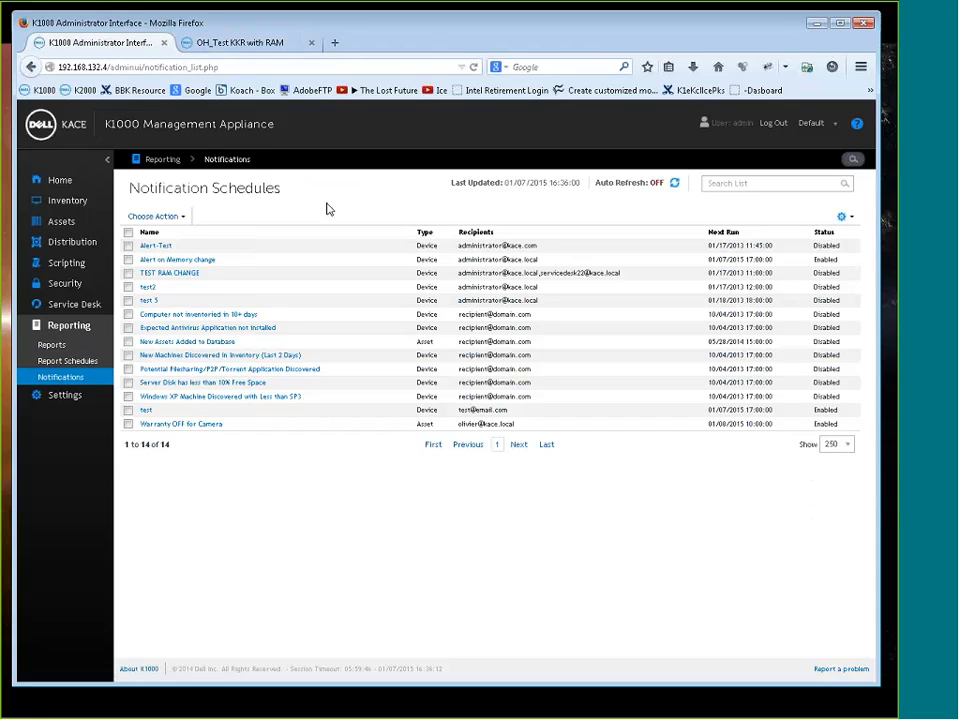
Open the Warranty OFF for Camera notification schedule and review its type and details
left_click(181, 425)
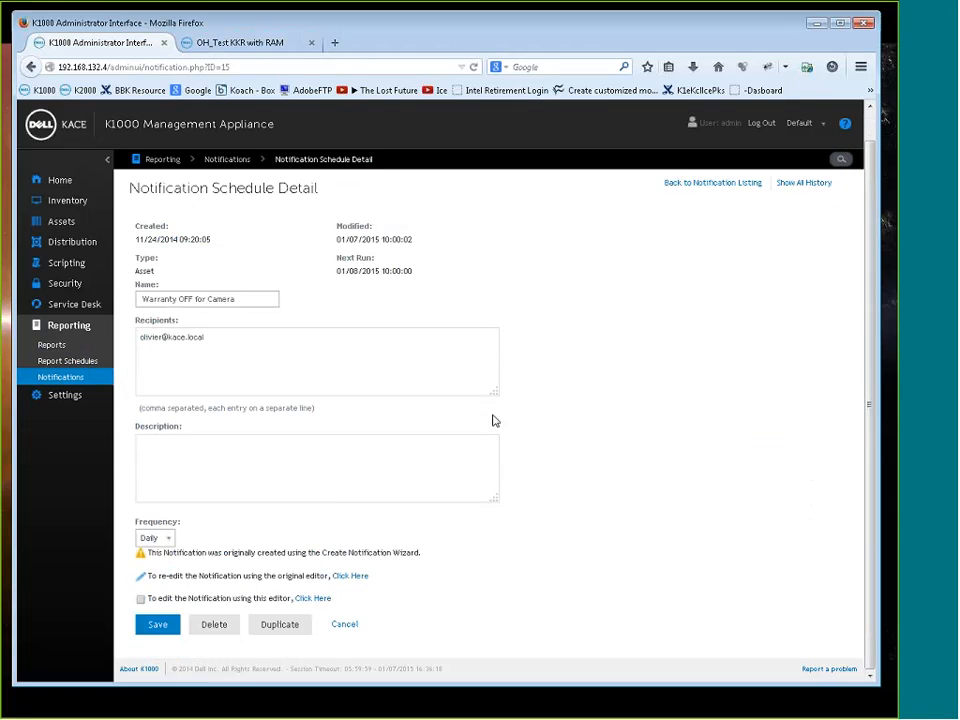
left_click_drag(237, 240, 147, 239)
left_click(401, 302)
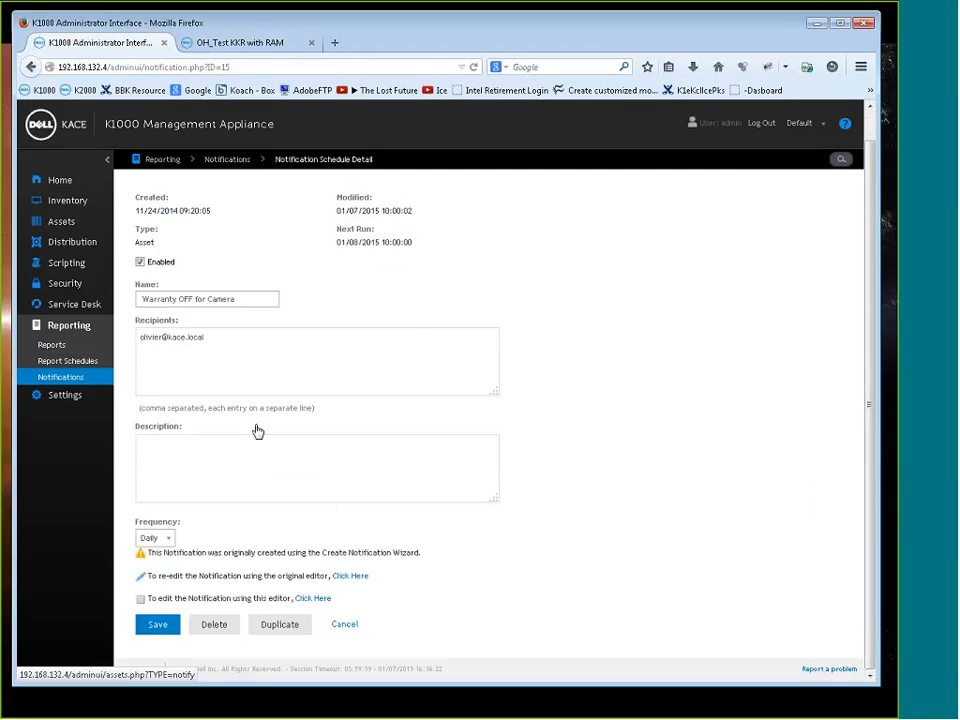
Try to re-edit the Warranty OFF for Camera notification in its original editor, returning to its details page after each attempt
left_click(349, 577)
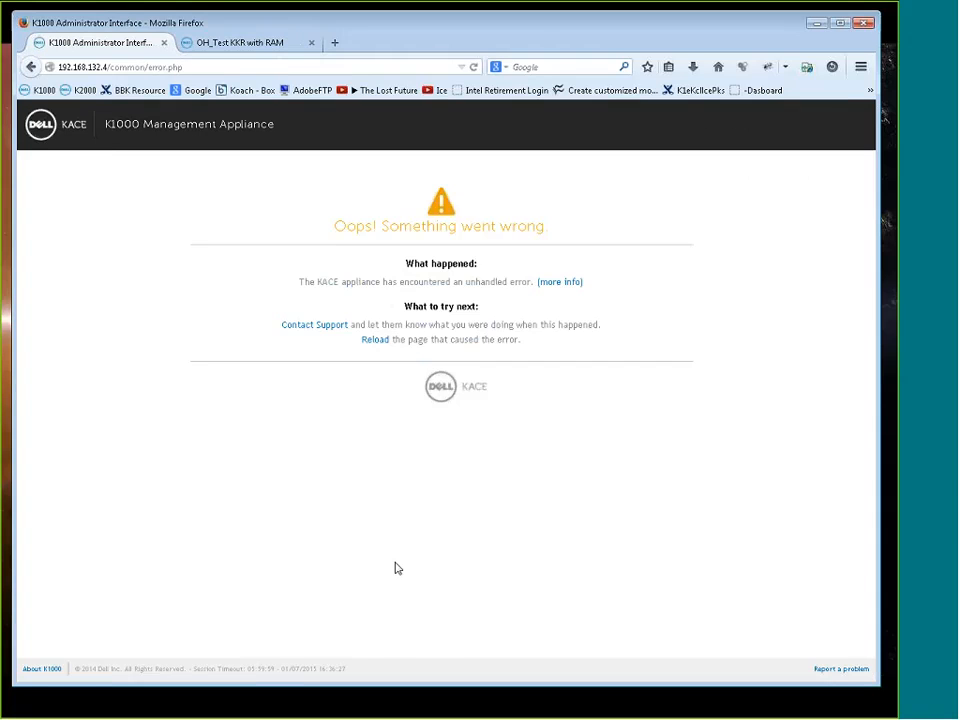
left_click(30, 66)
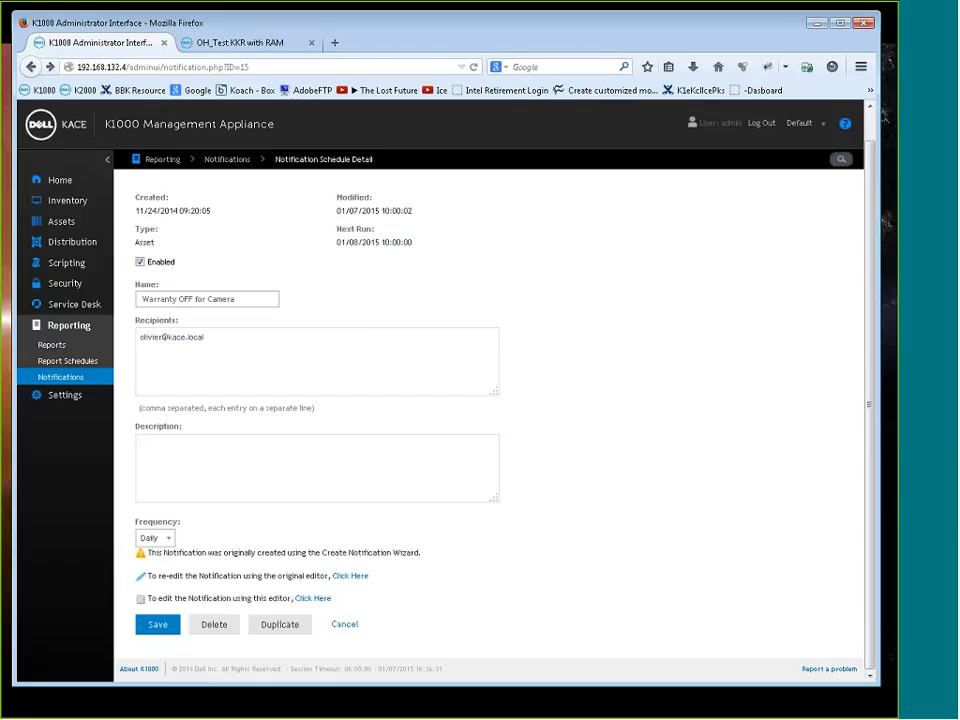
left_click(141, 576)
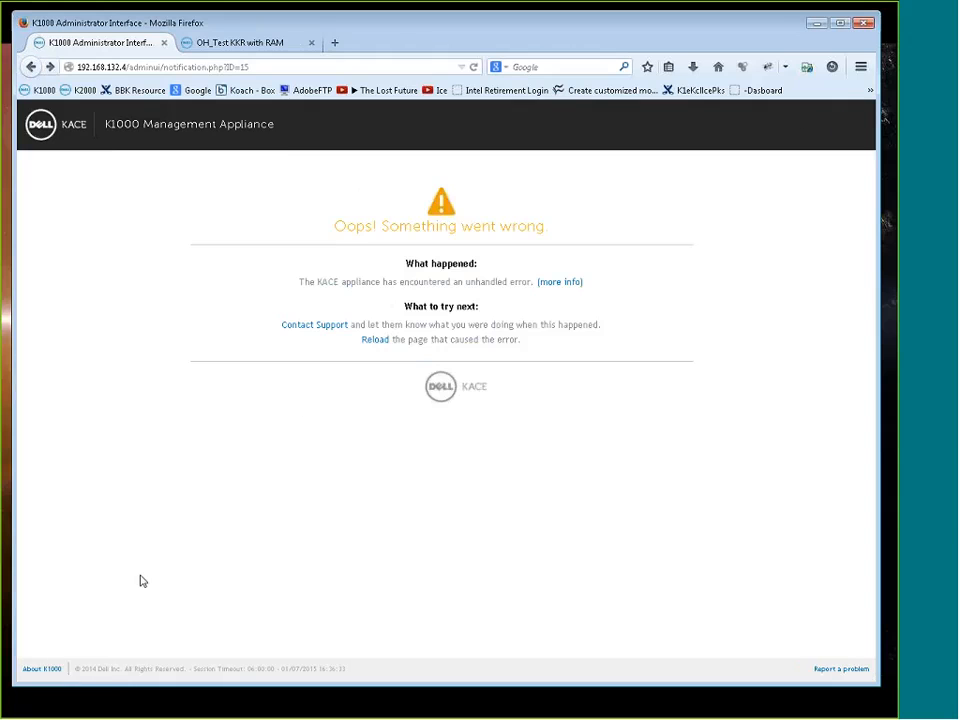
left_click(30, 66)
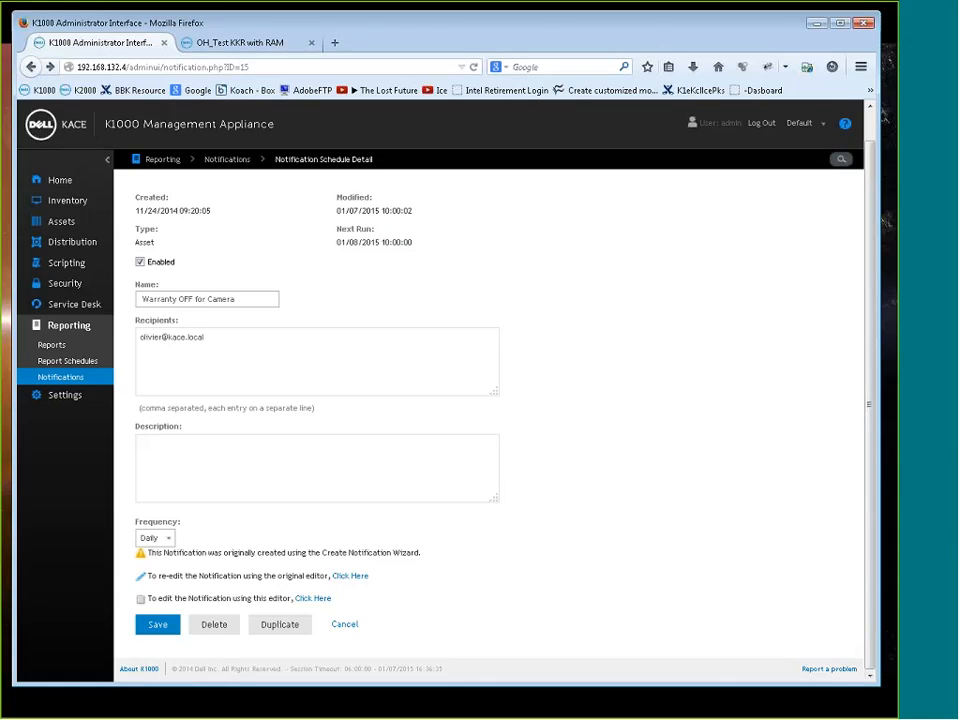
Show the SQL behind the Warranty OFF for Camera notification and read through to the end of the query
left_click(313, 600)
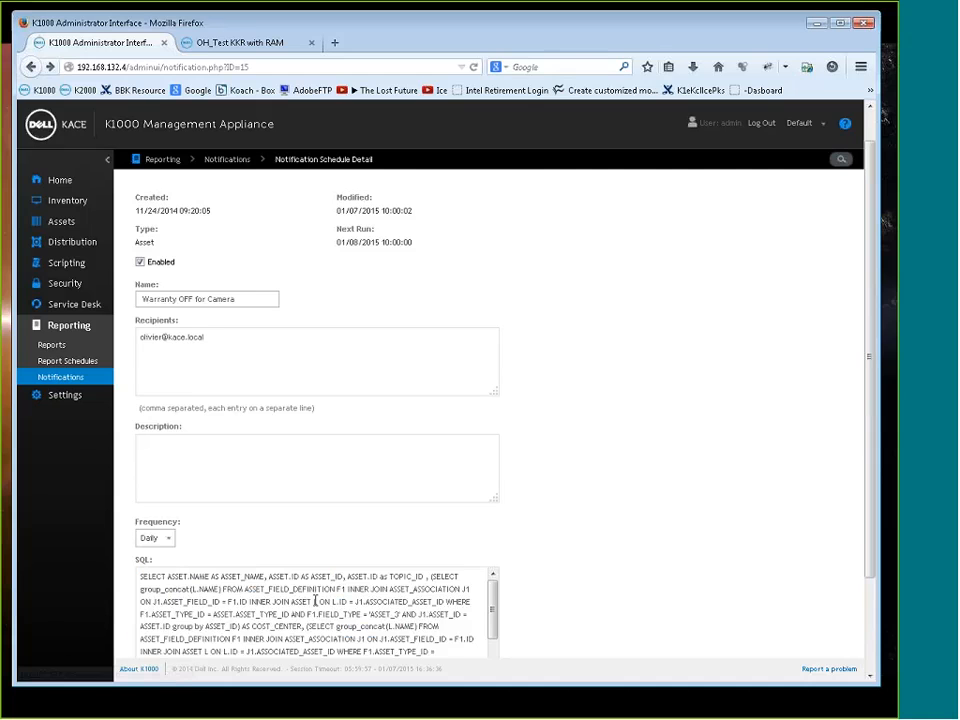
scroll(495, 612, "down", 5)
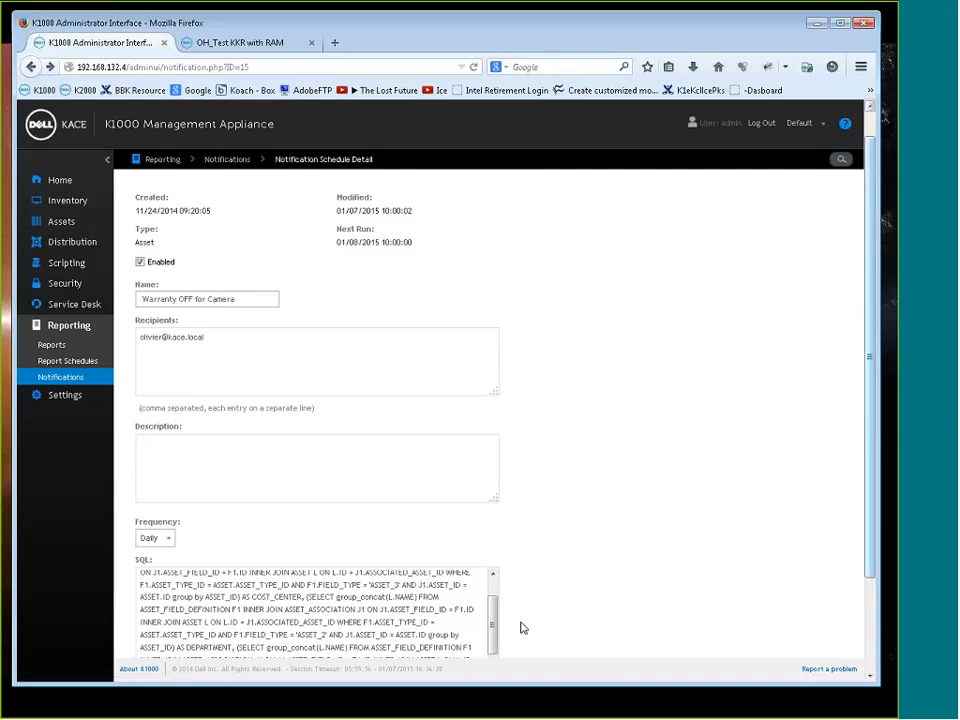
scroll(521, 626, "down", 2)
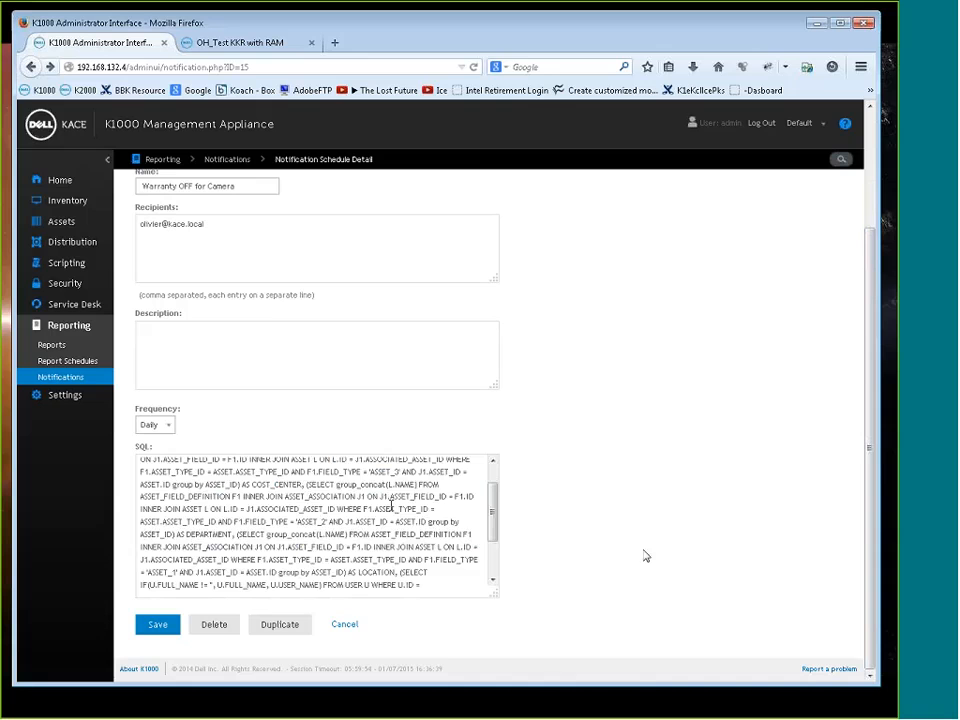
left_click_drag(493, 522, 494, 553)
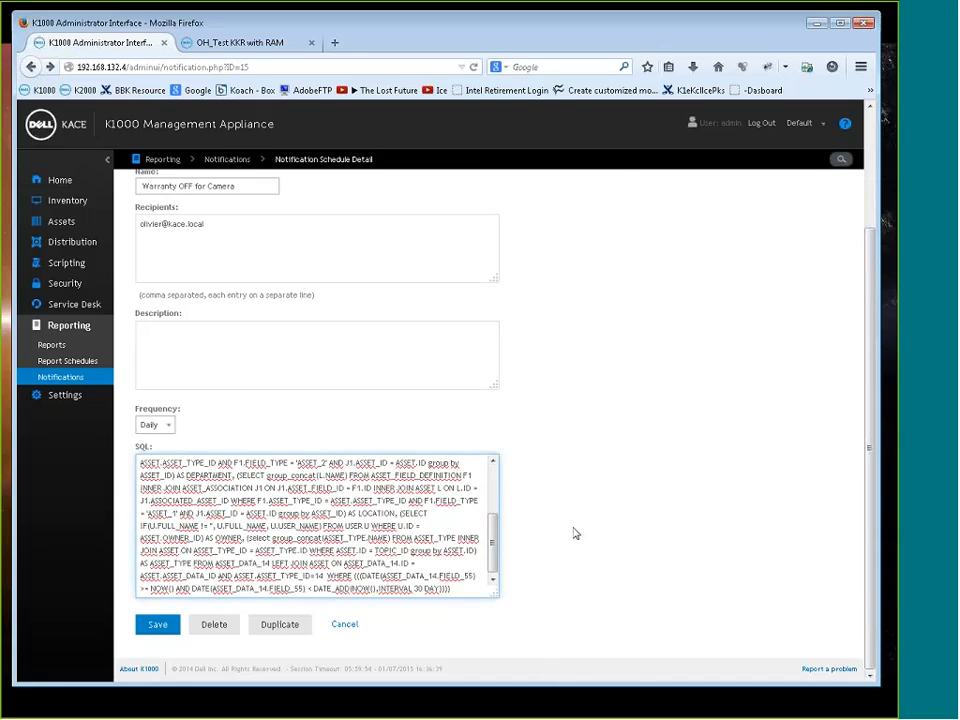
Filter the assets list to the Camera type, open its notification form, and review the fields available as criteria
left_click(75, 225)
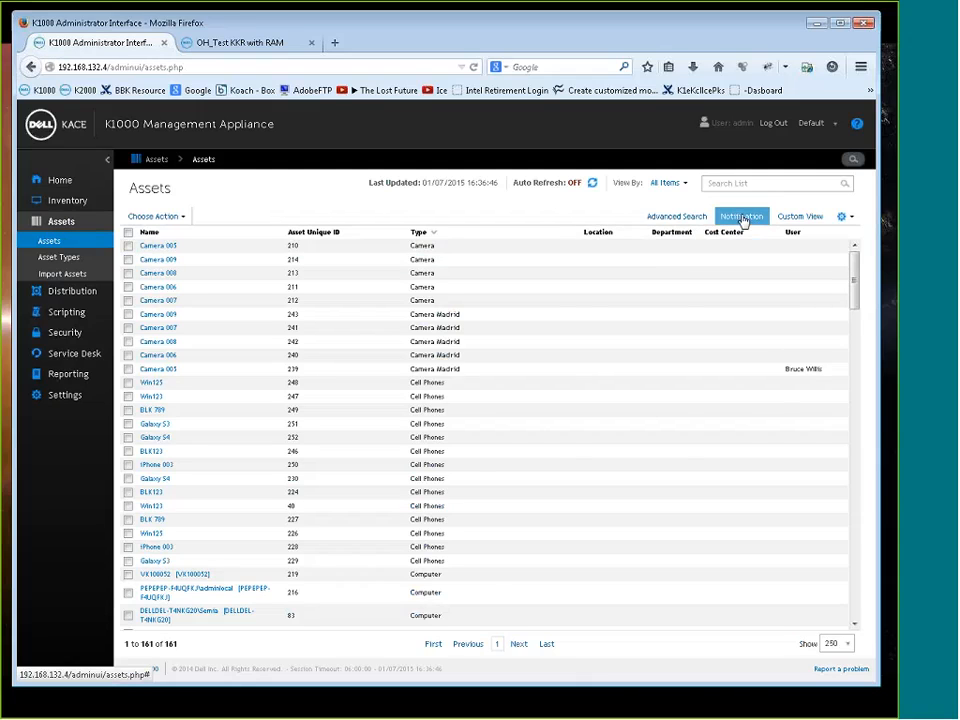
left_click(666, 183)
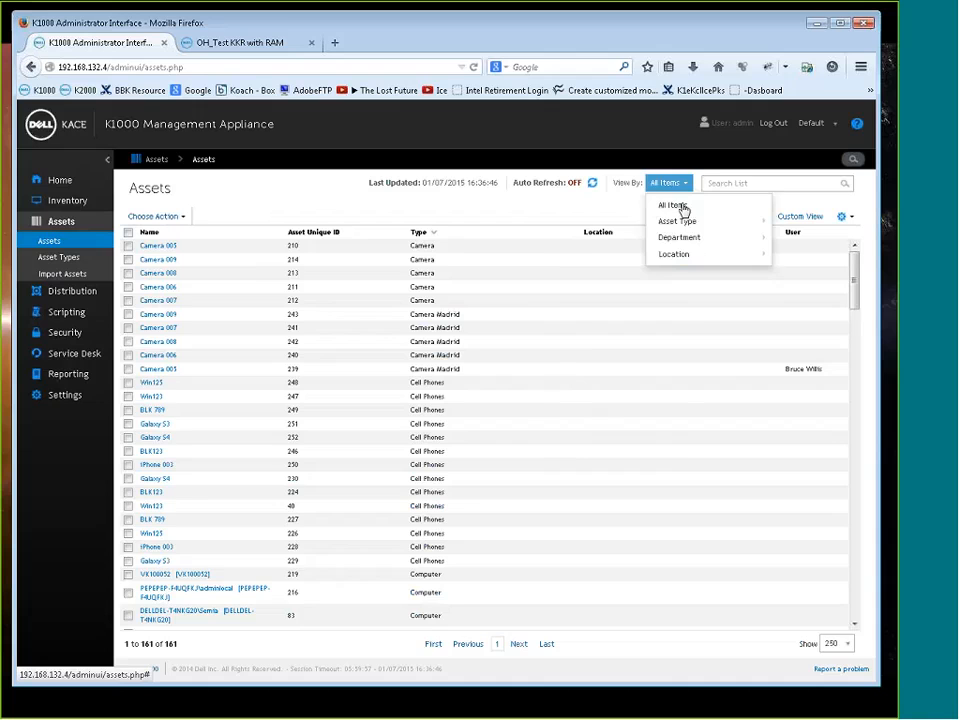
mouse_move(681, 220)
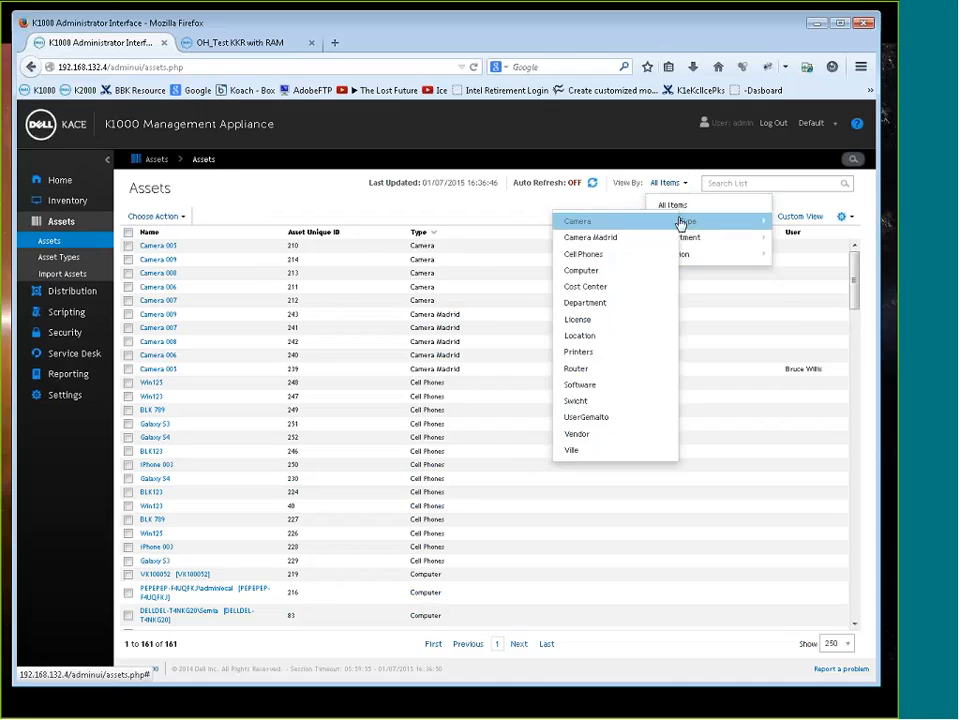
left_click(592, 238)
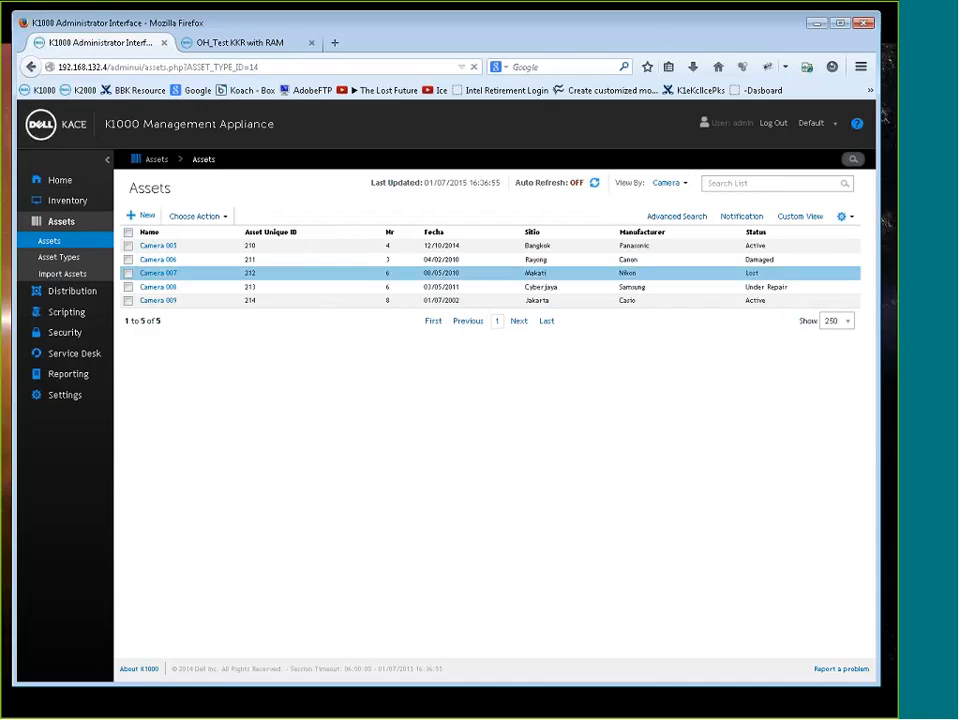
left_click(752, 219)
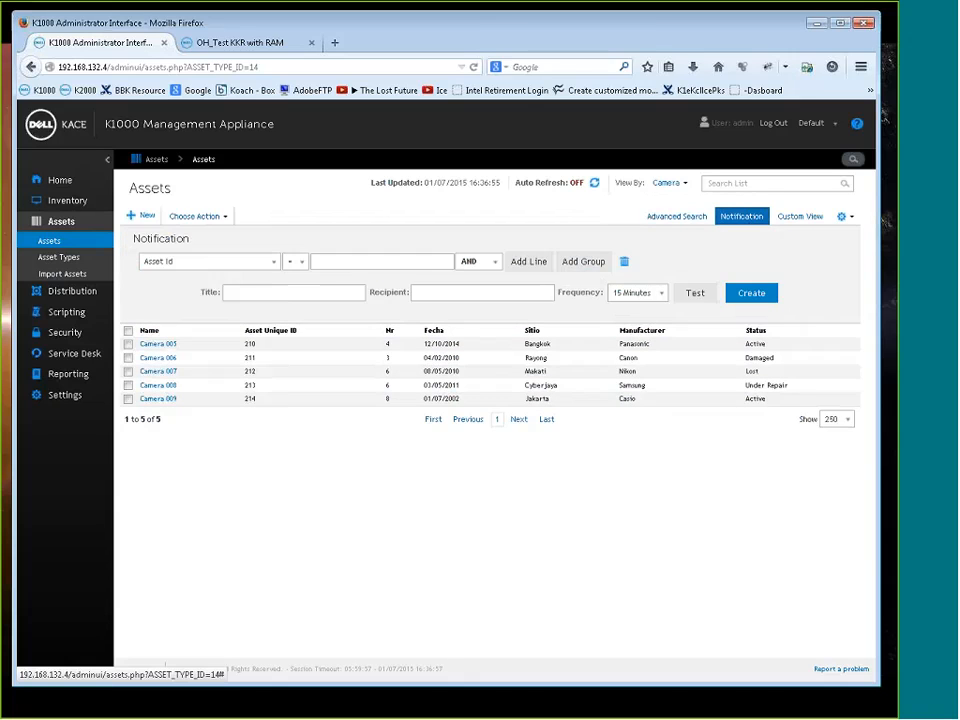
left_click(272, 261)
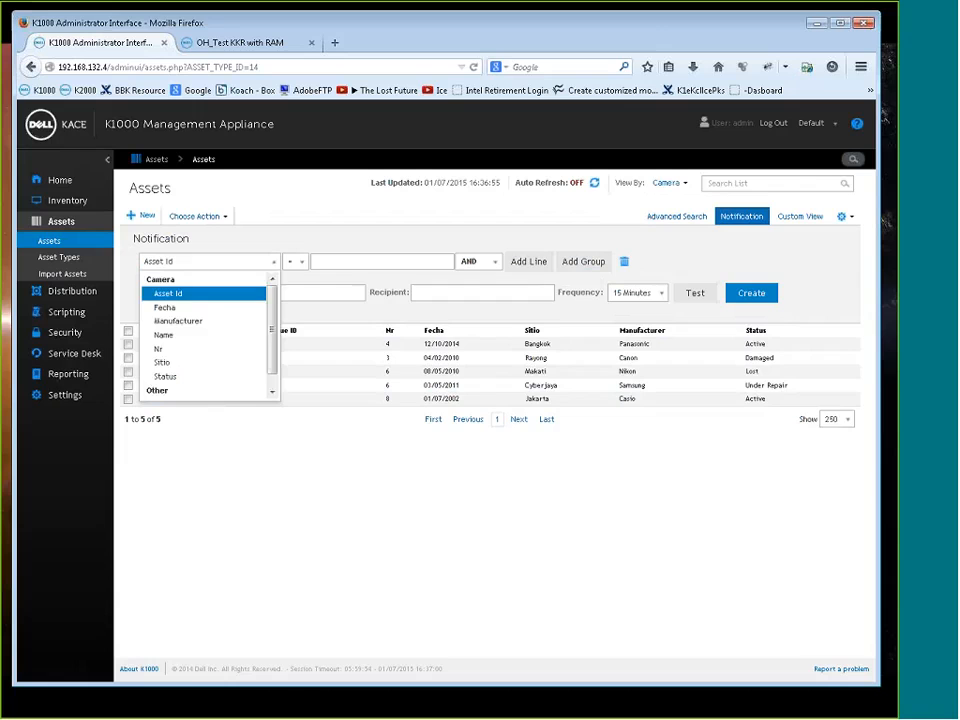
scroll(271, 340, "down", 1)
scroll(275, 302, "up", 1)
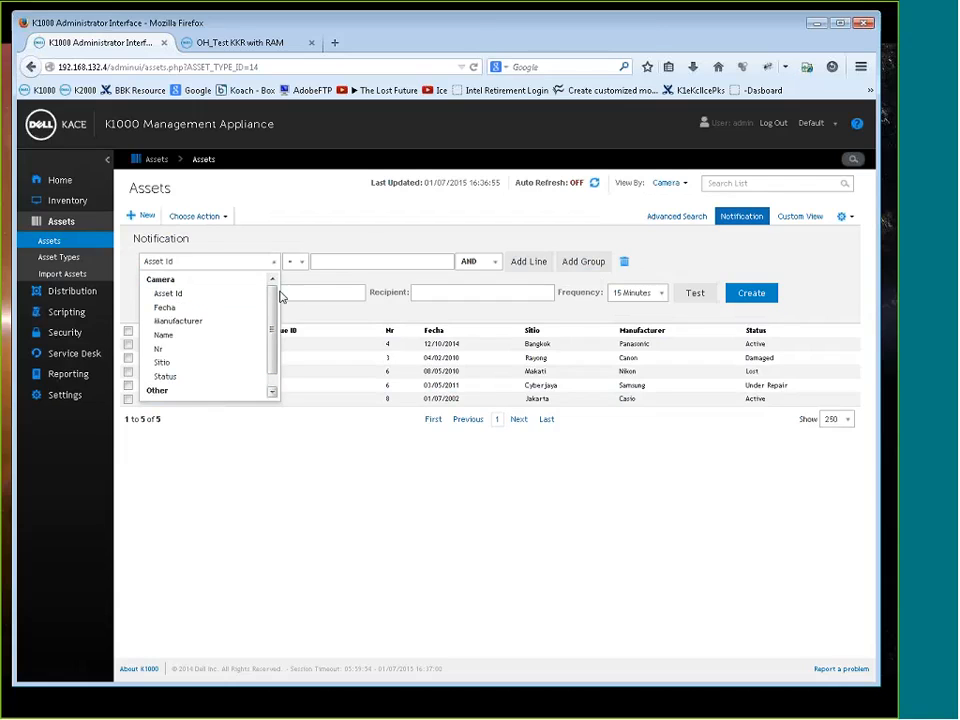
left_click(423, 524)
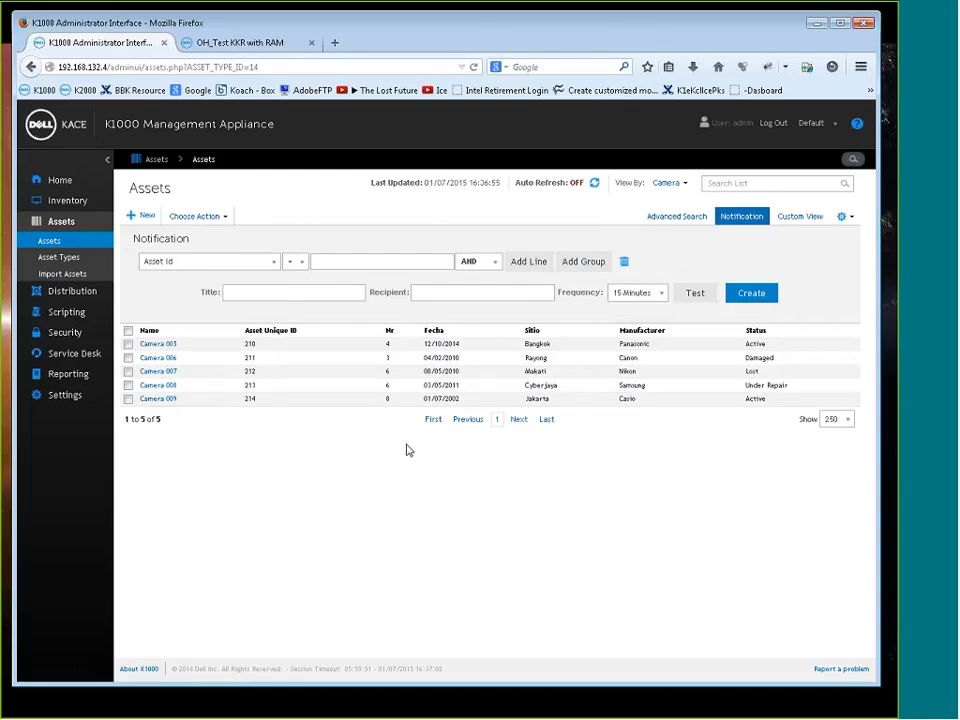
Reopen the Warranty OFF for Camera notification schedule and review its frequency options without changing the setting
left_click(68, 374)
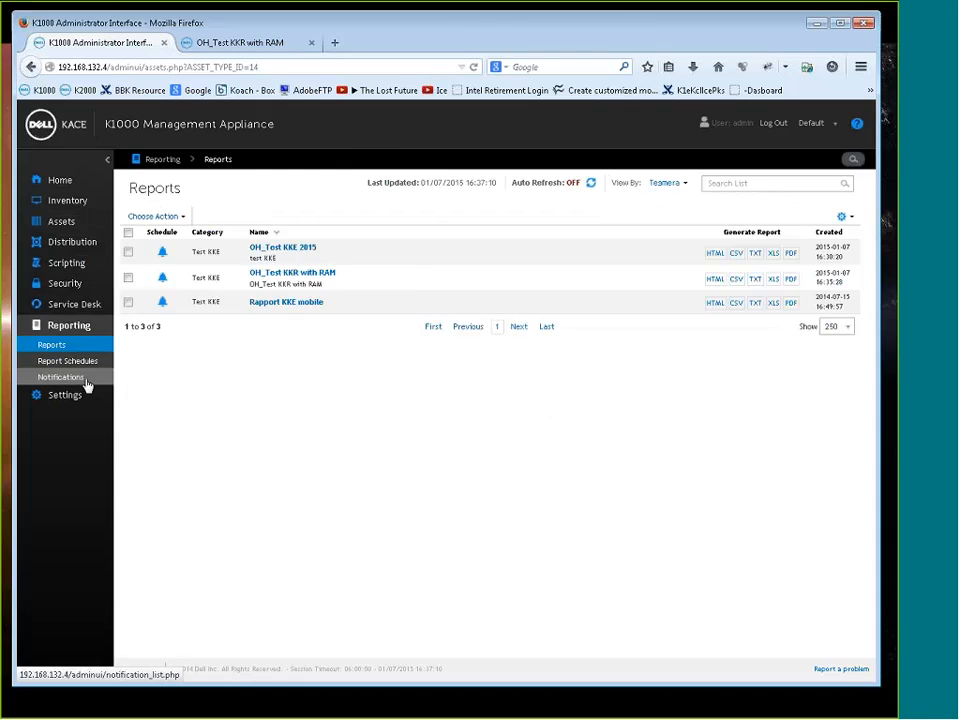
left_click(72, 378)
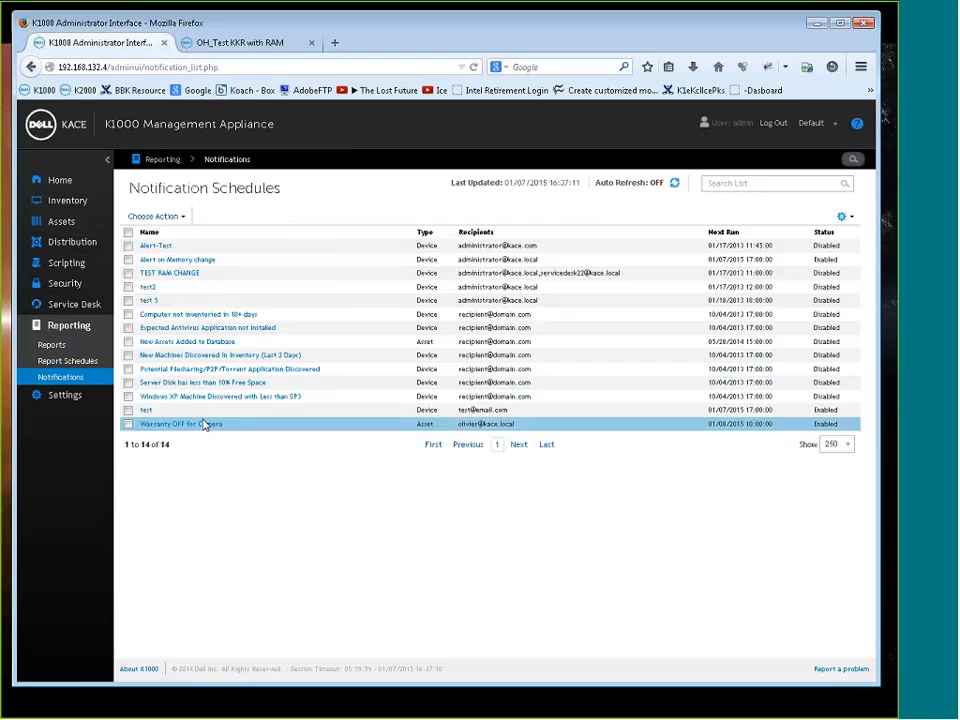
left_click(199, 424)
scroll(318, 402, "down", 1)
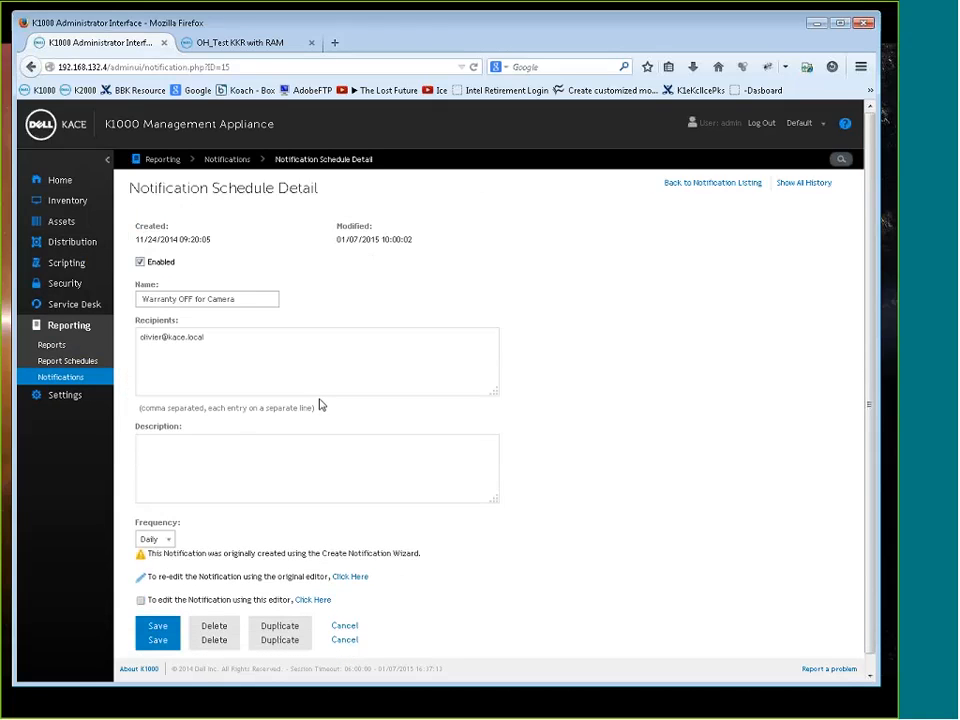
left_click(163, 540)
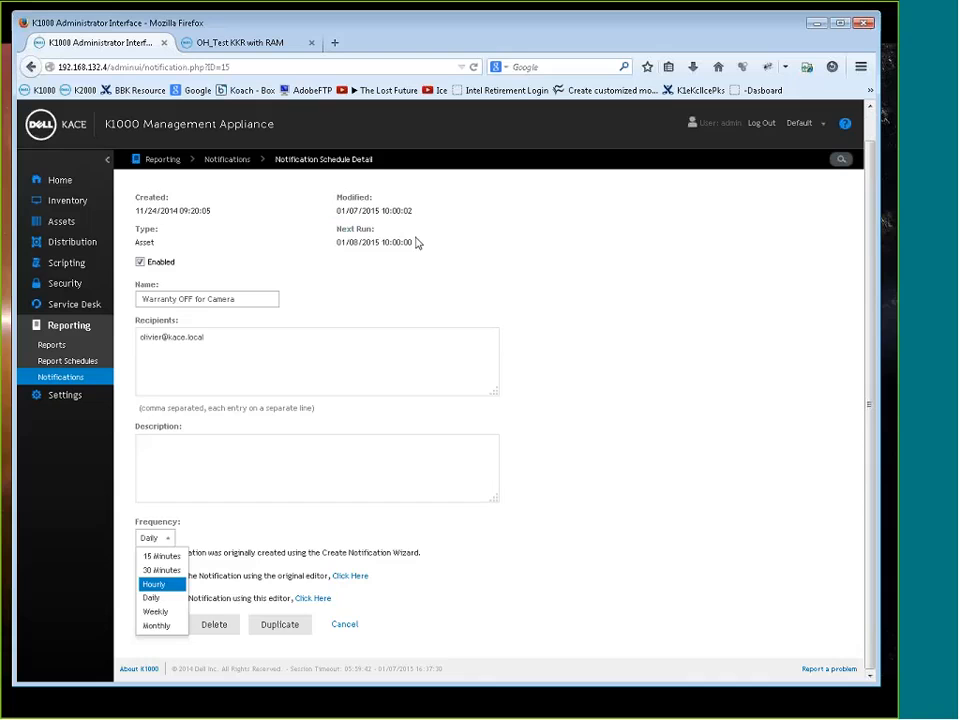
left_click(141, 401)
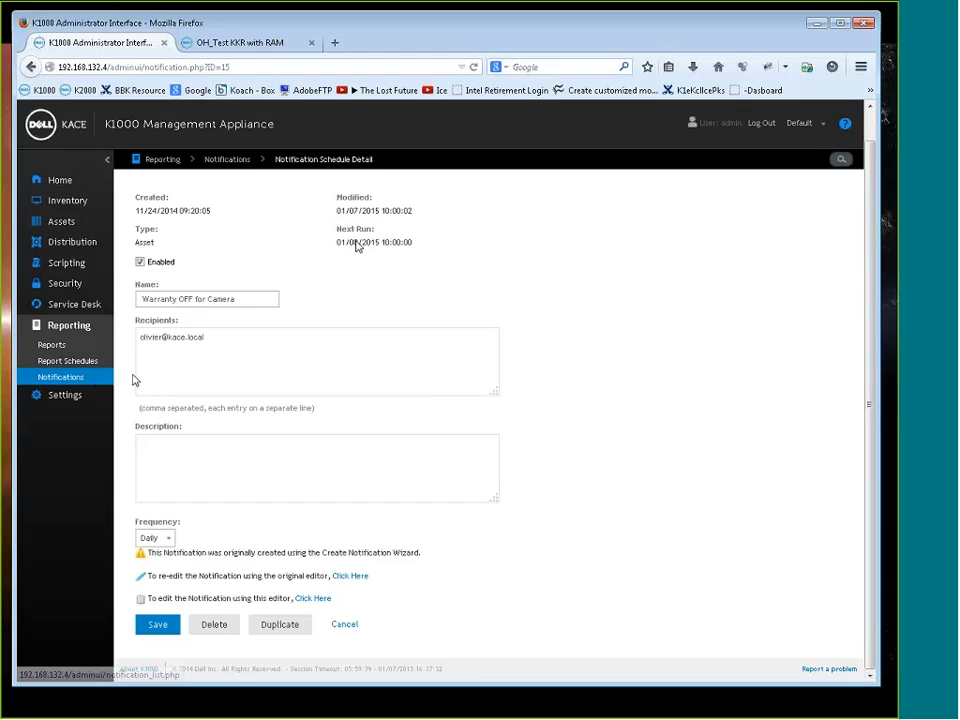
Return to the notification schedules and start a new device notification
left_click(60, 377)
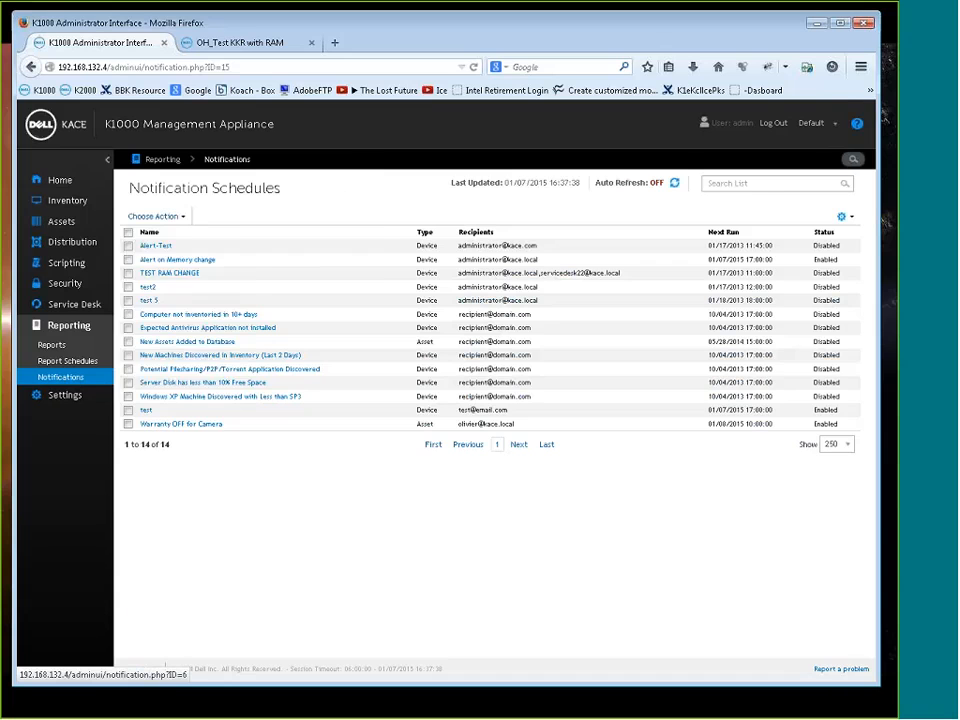
left_click(153, 216)
left_click(157, 243)
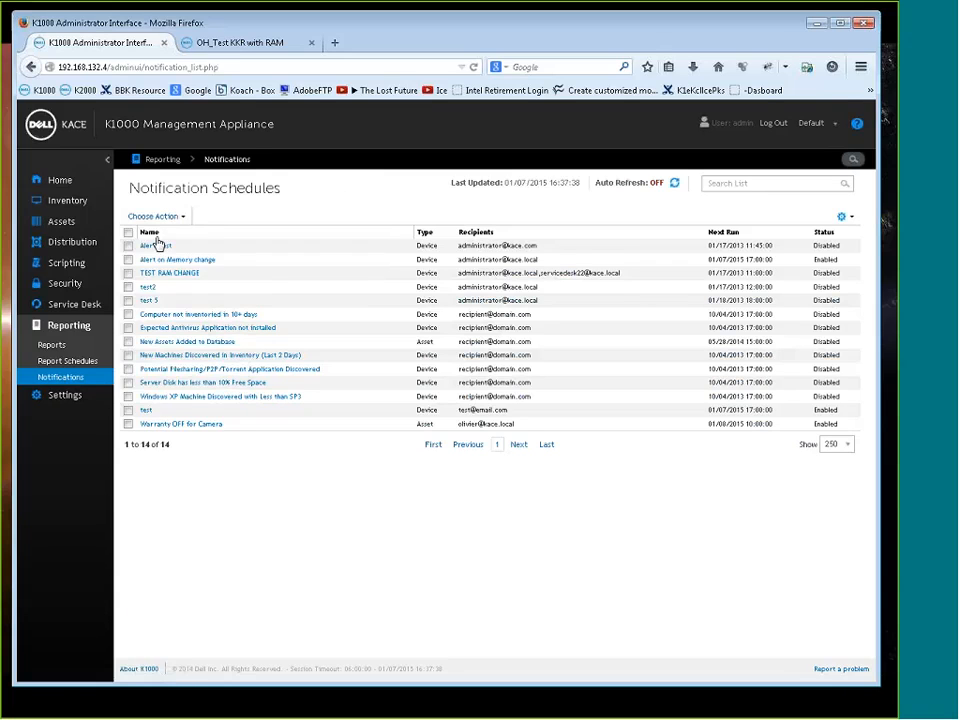
left_click(180, 216)
left_click(297, 241)
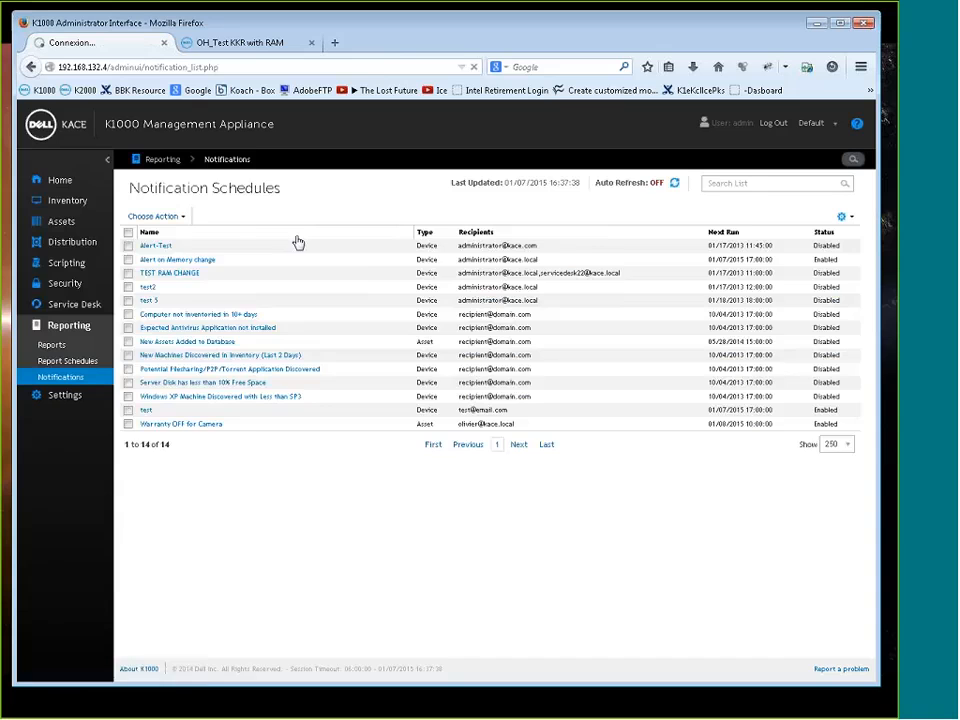
Set the device notification criterion to Software Titles with the operator contains
left_click(340, 265)
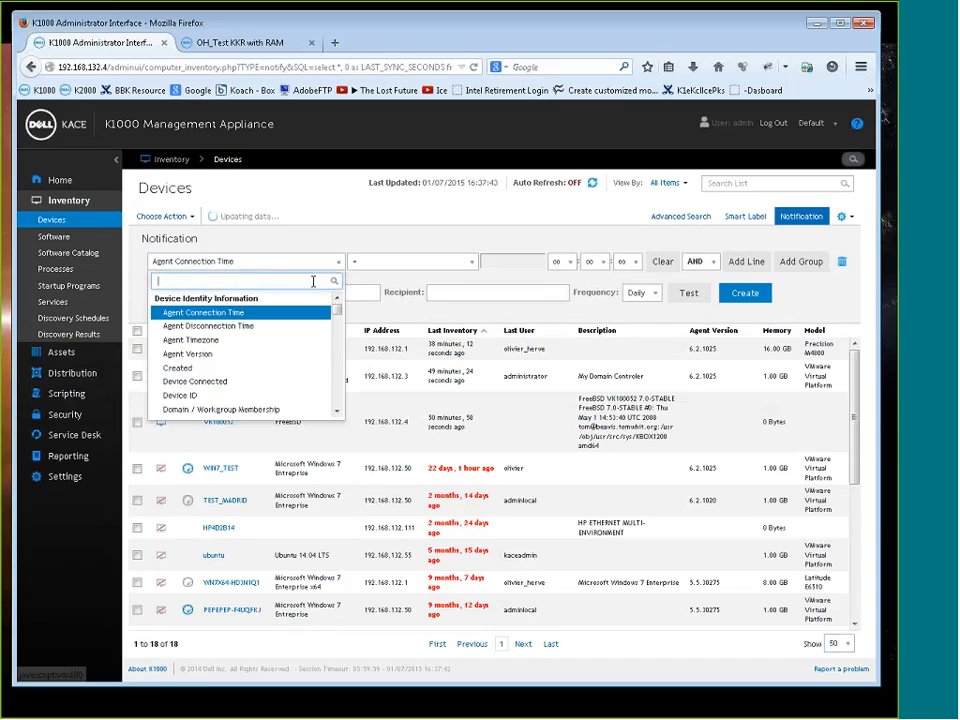
left_click_drag(336, 305, 336, 364)
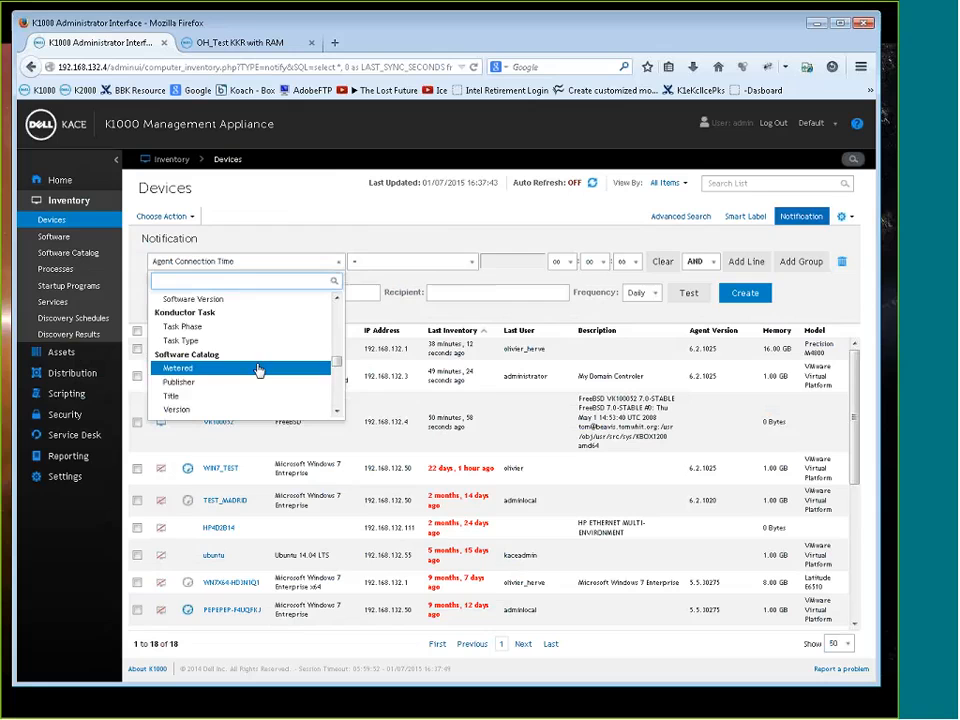
scroll(229, 378, "up", 3)
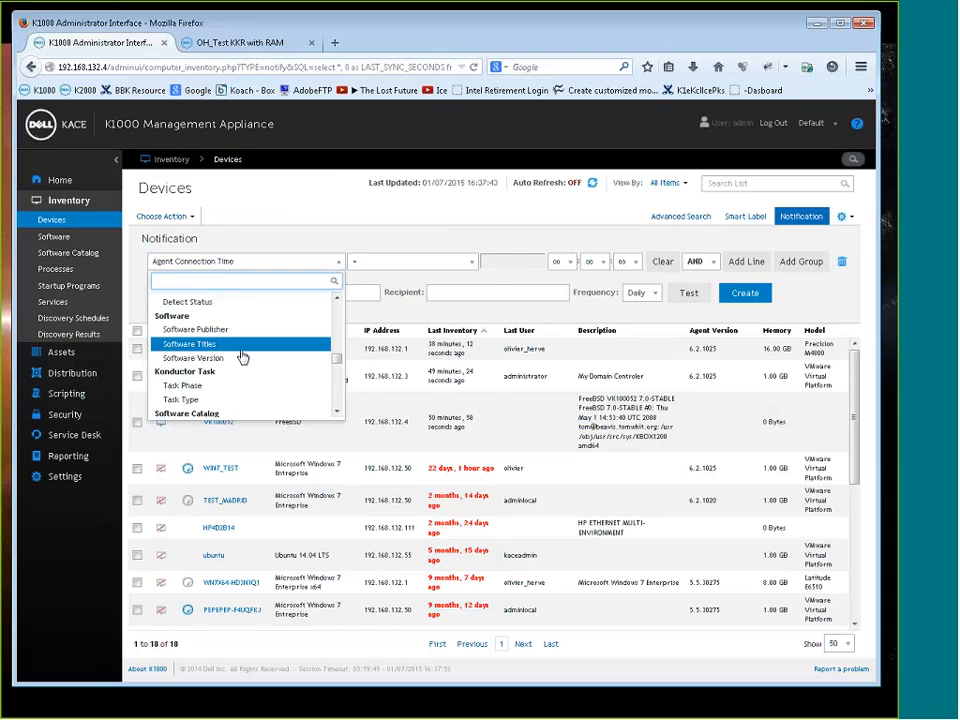
left_click(207, 346)
left_click(420, 261)
scroll(427, 311, "up", 2)
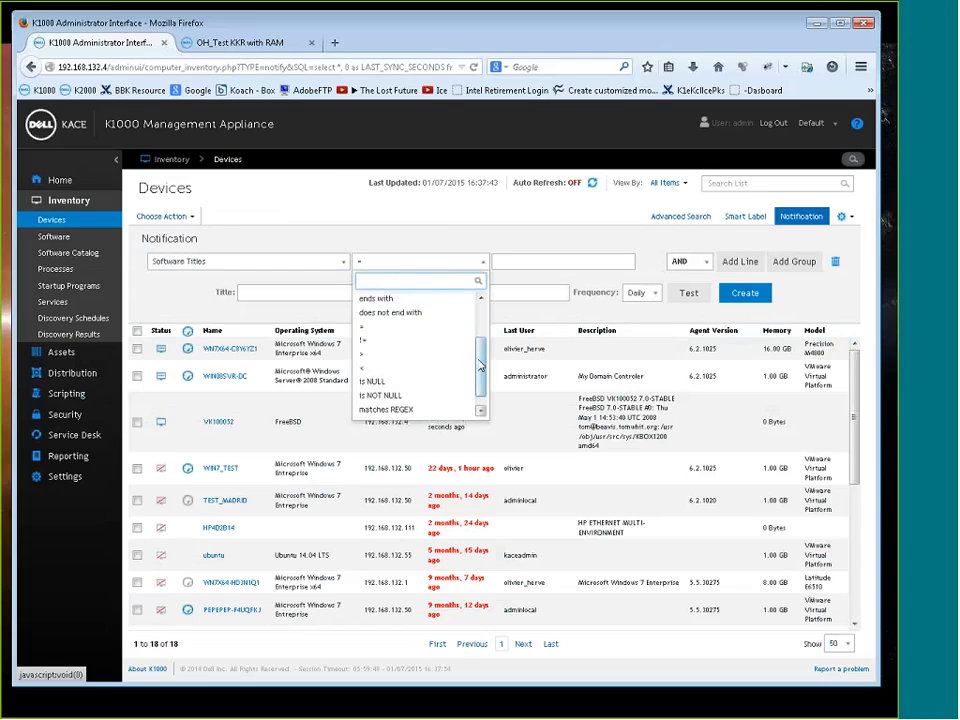
left_click(412, 298)
Enter torrent as the software title criterion's value and apply it to the device list
left_click(540, 262)
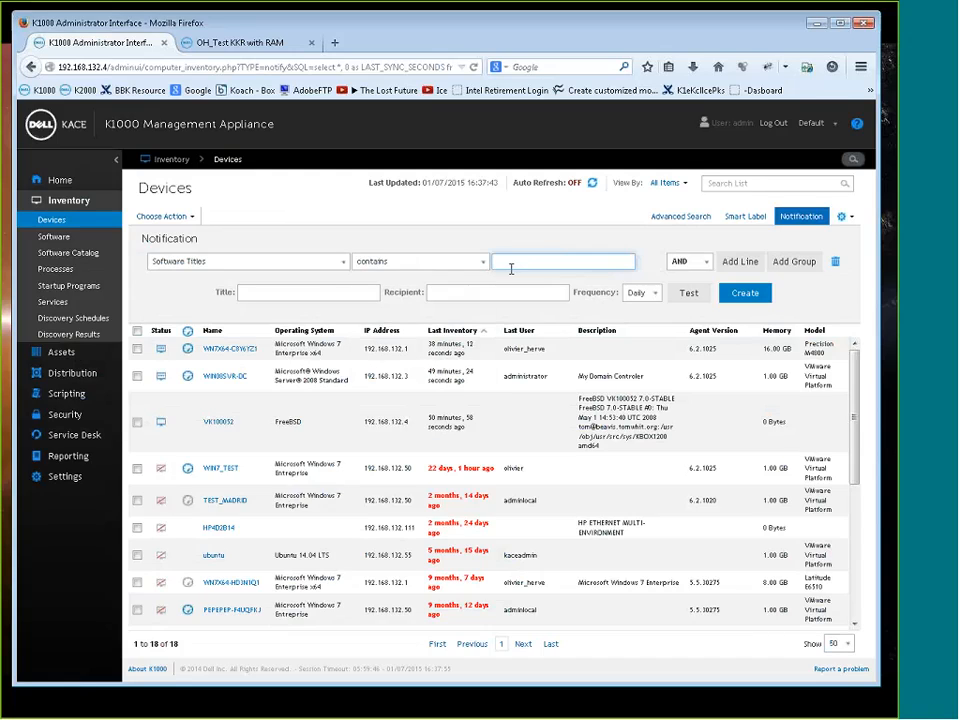
type("torrent")
key("Return")
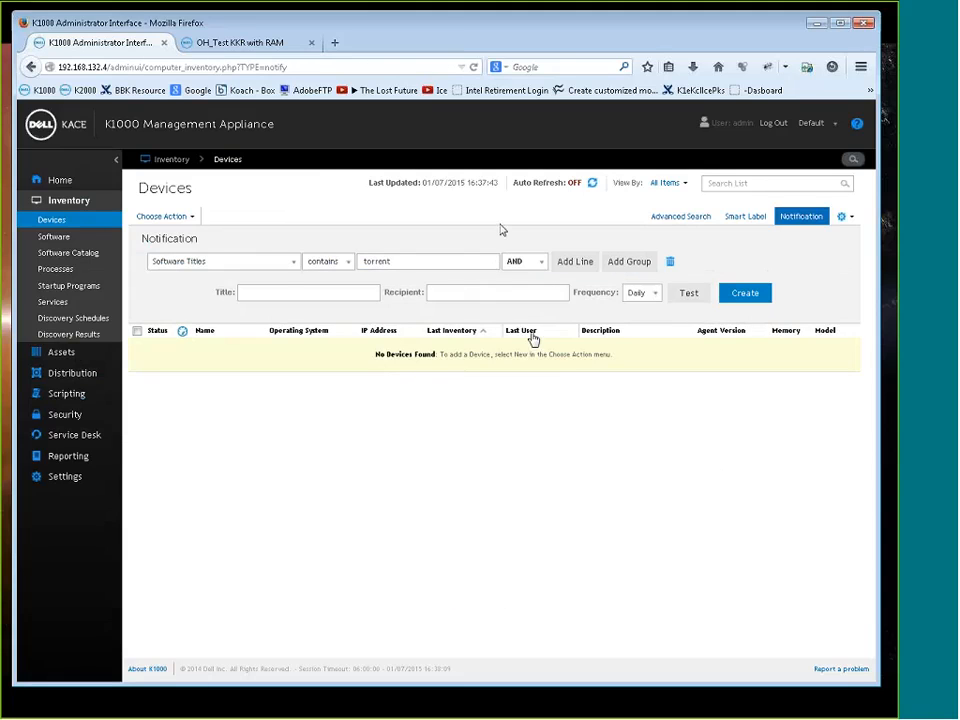
Title the device notification "Notification Torrent installed"
left_click(275, 297)
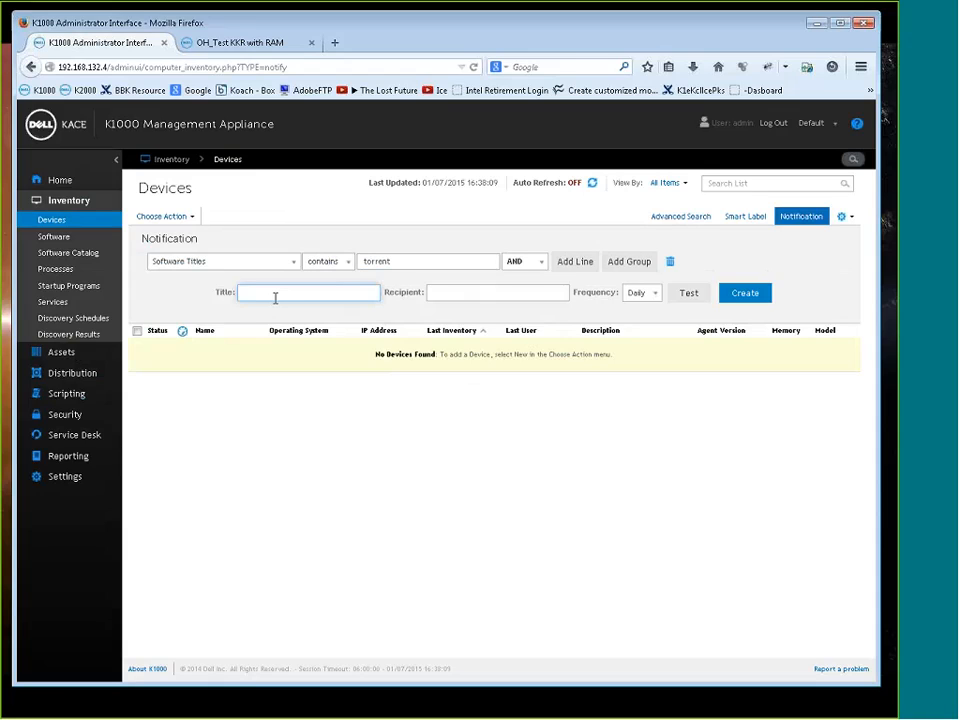
type("Notification Torrent Installed")
Enter the recipient's e-mail address, keep the frequency at Daily, and create the notification
left_click(497, 298)
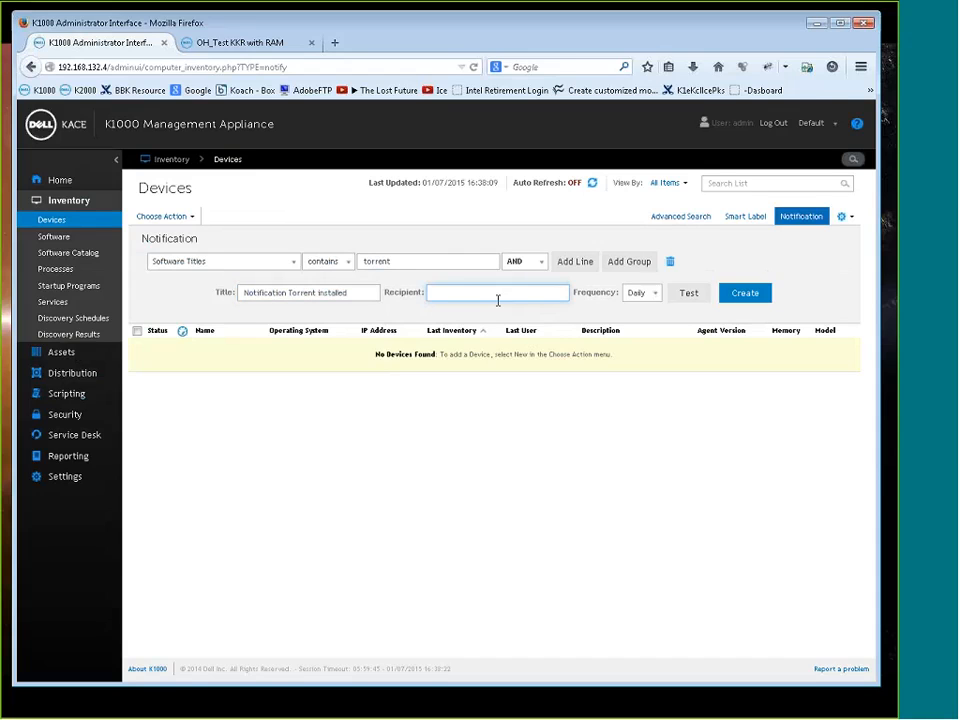
left_click(657, 295)
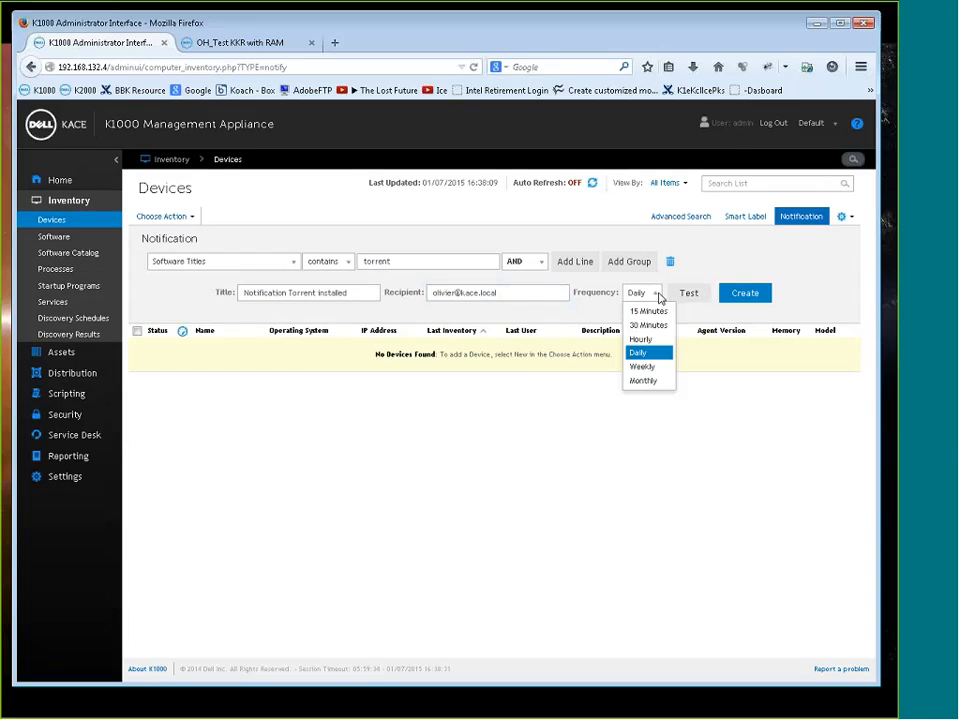
left_click(650, 355)
left_click(748, 294)
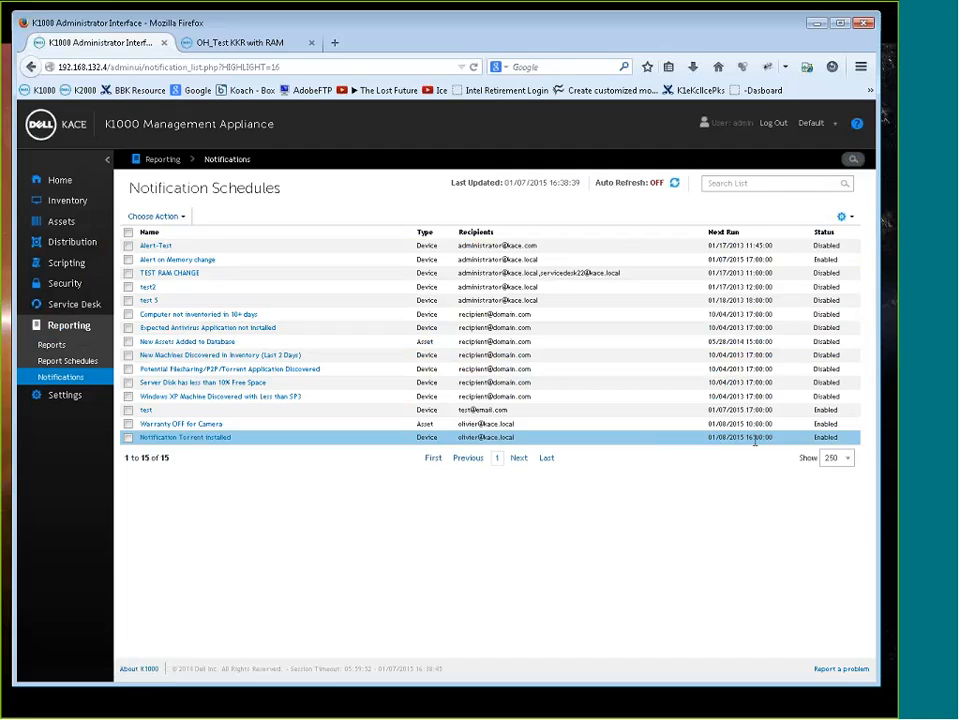
Check the next run time of Notification Torrent installed, review its schedule details, and reopen it in the original editor
left_click_drag(744, 437, 773, 437)
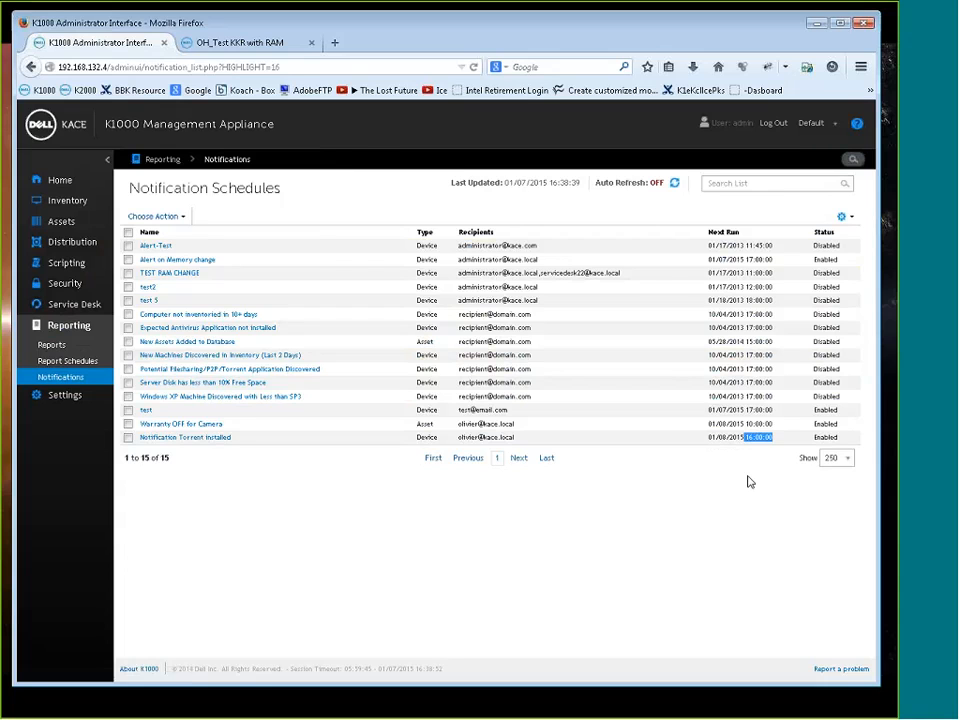
left_click(208, 440)
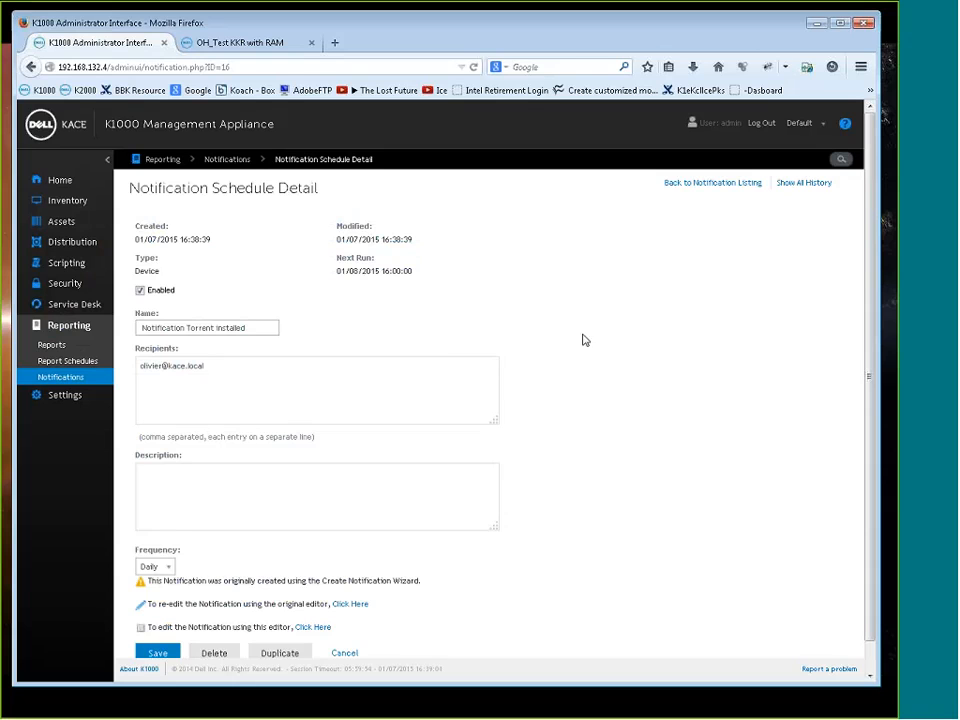
scroll(584, 340, "down", 1)
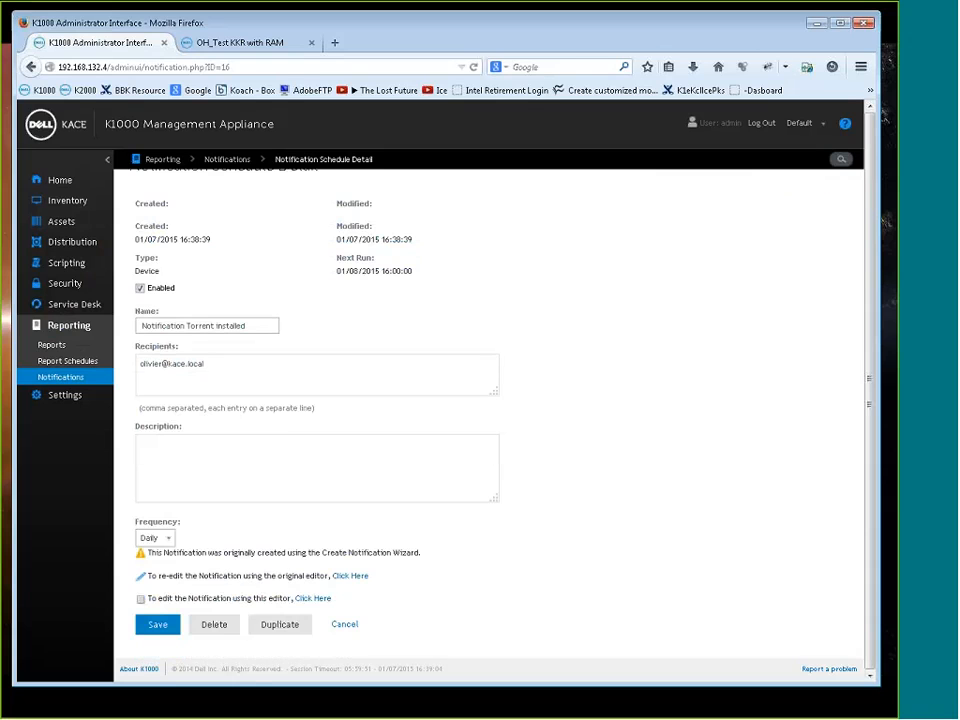
left_click(350, 575)
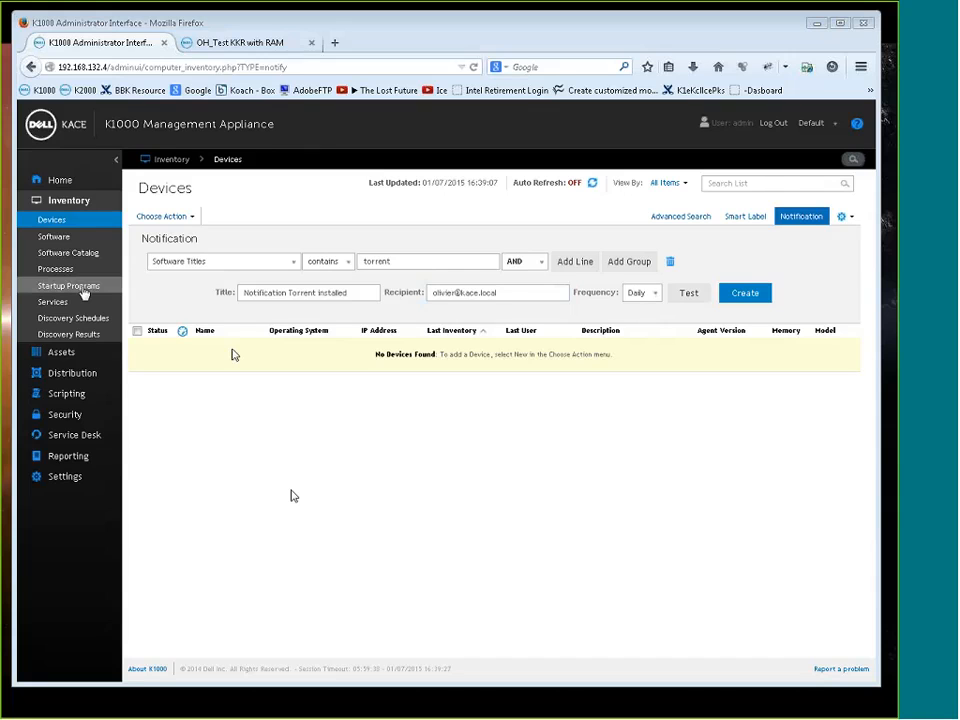
Go to the distribution alerts and open the "Please Shutdown your system tonight!!" alert for editing
left_click(73, 377)
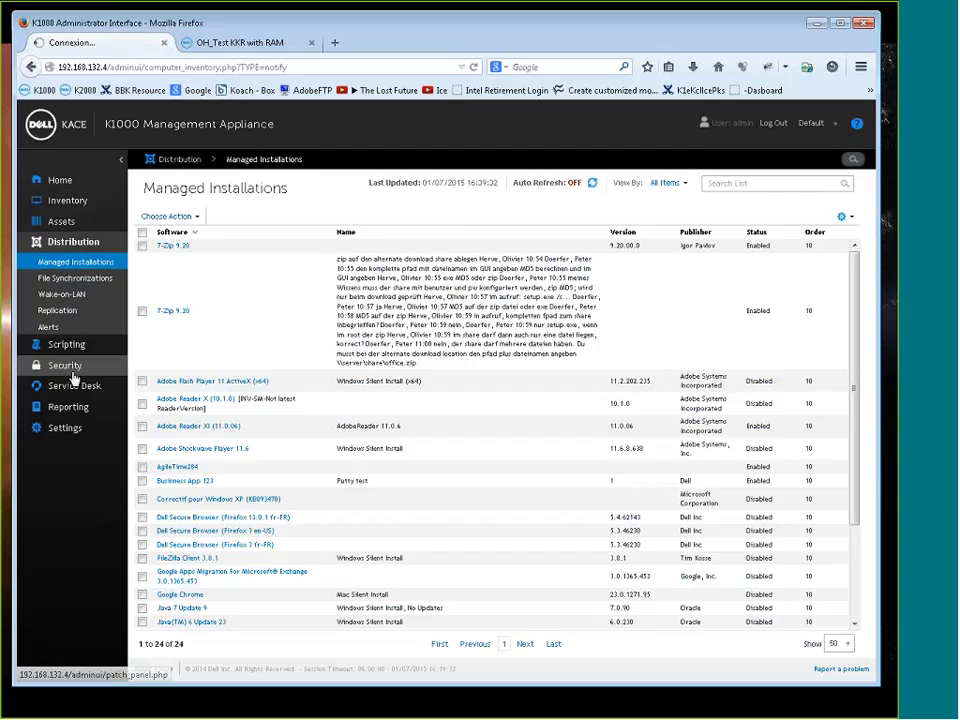
left_click(55, 331)
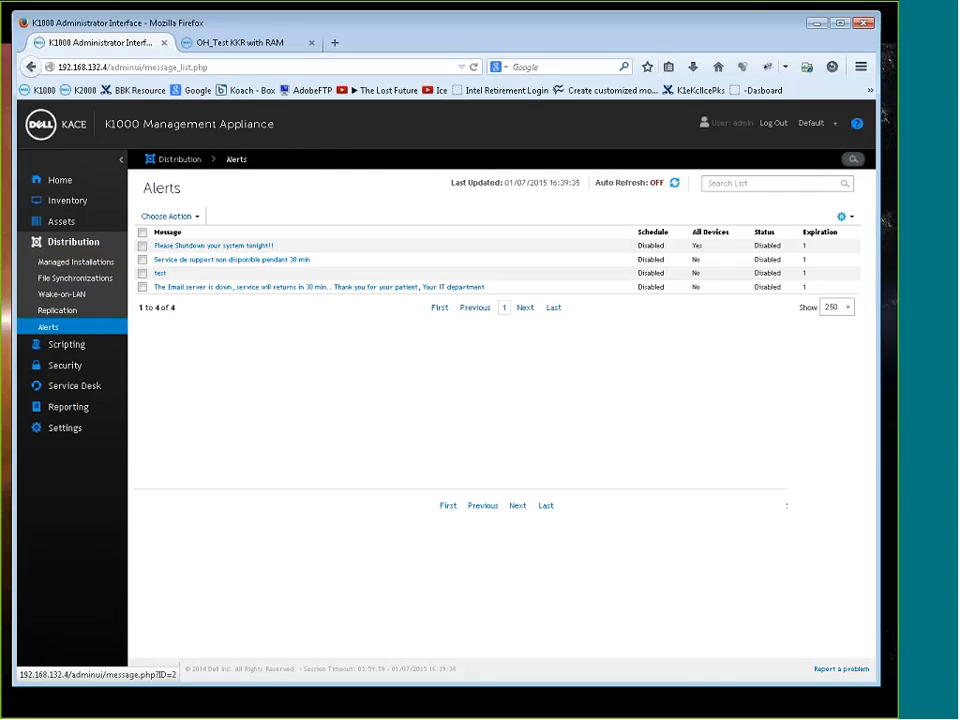
left_click(218, 247)
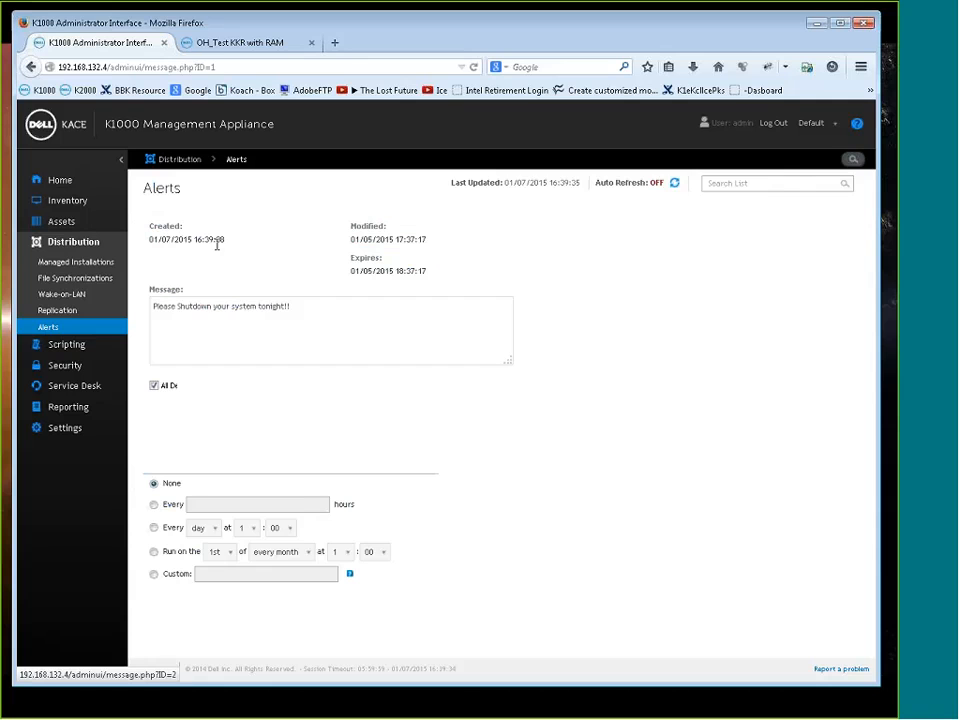
left_click(307, 312)
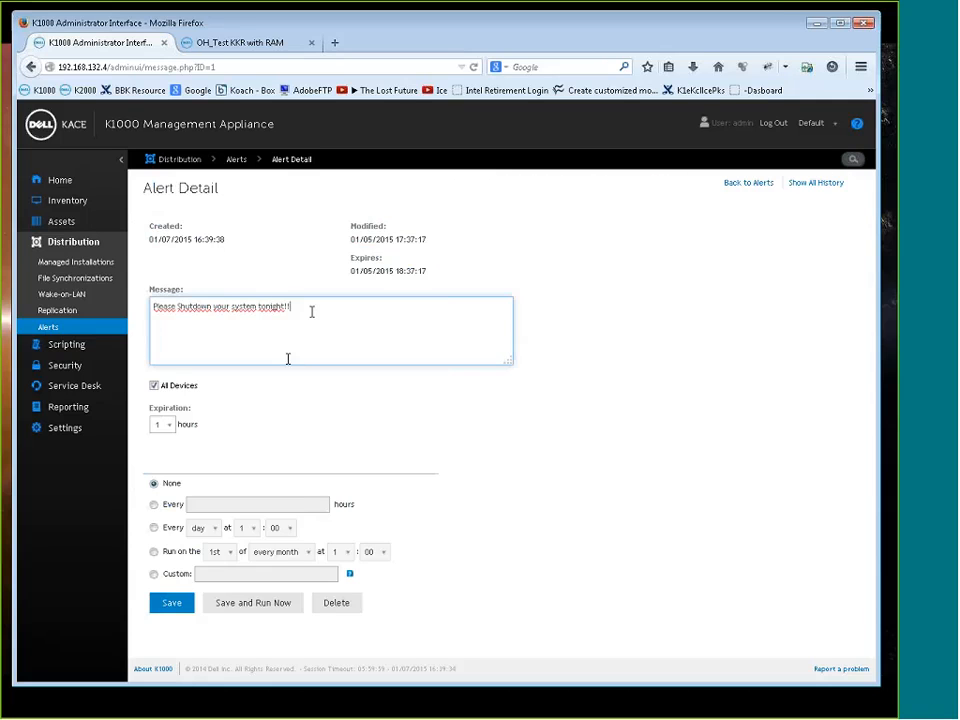
Turn off All Devices for the shutdown alert and target only the device WN7X64-C8Y6YZ1
left_click(166, 390)
left_click(240, 426)
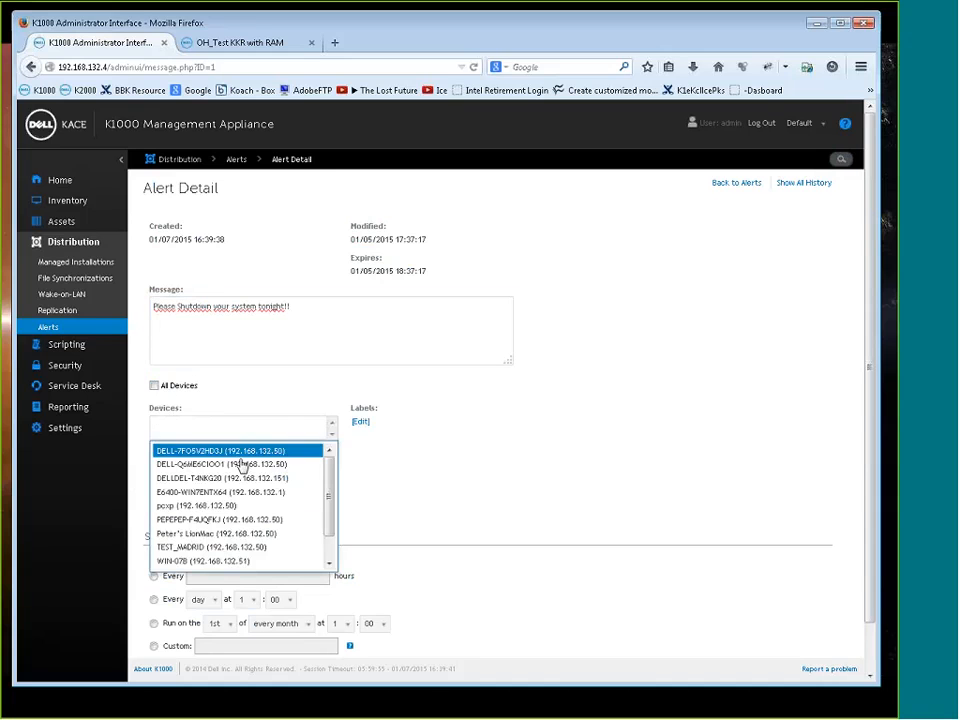
scroll(315, 502, "down", 3)
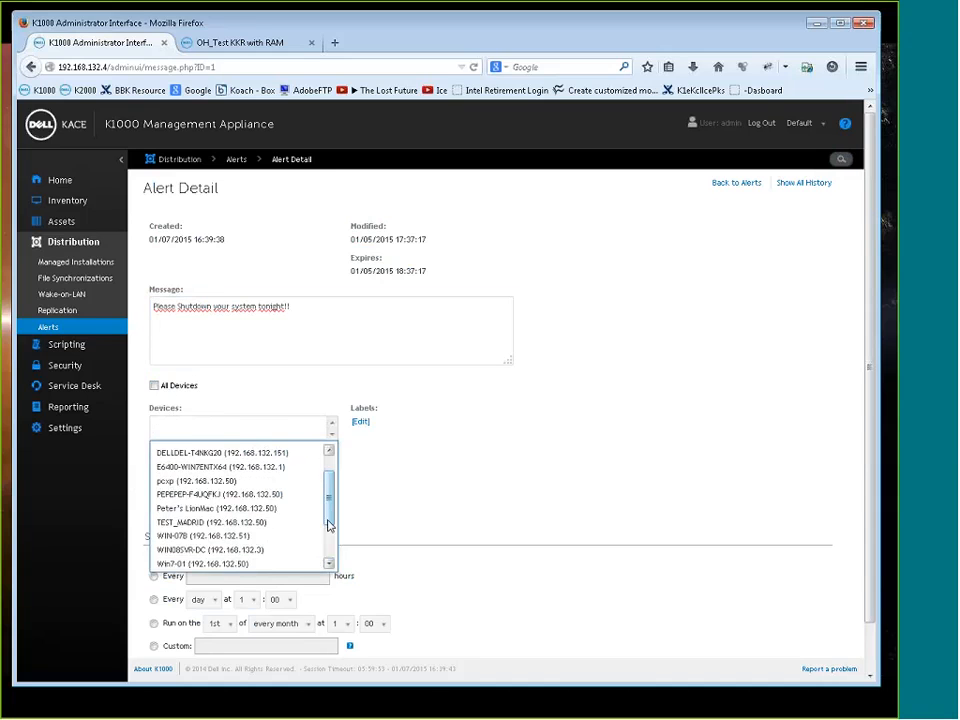
scroll(332, 540, "down", 2)
left_click(213, 552)
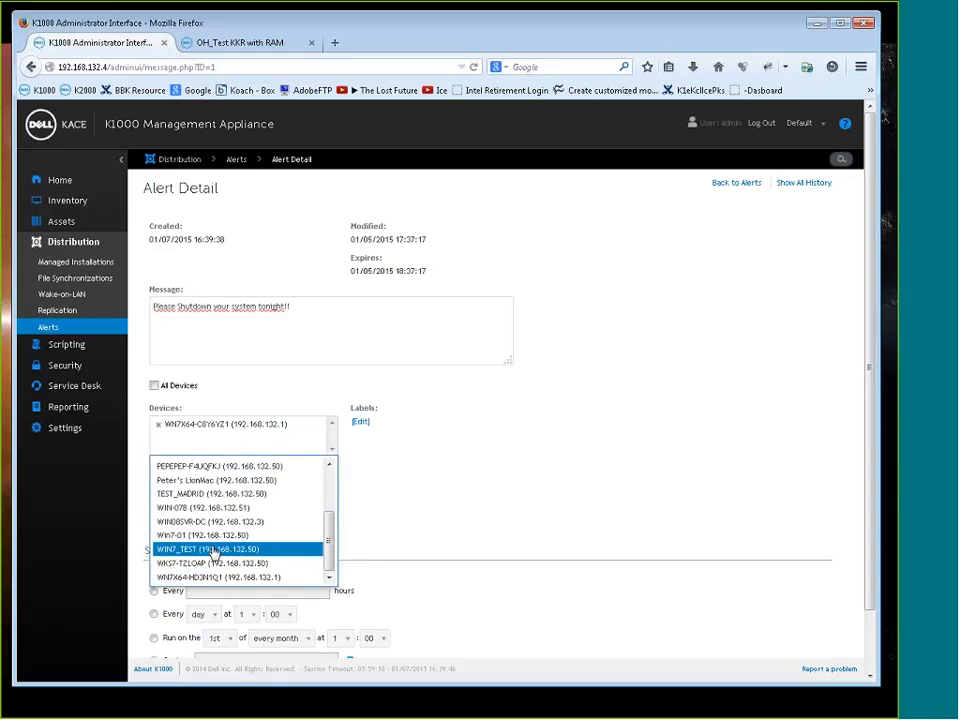
left_click(508, 454)
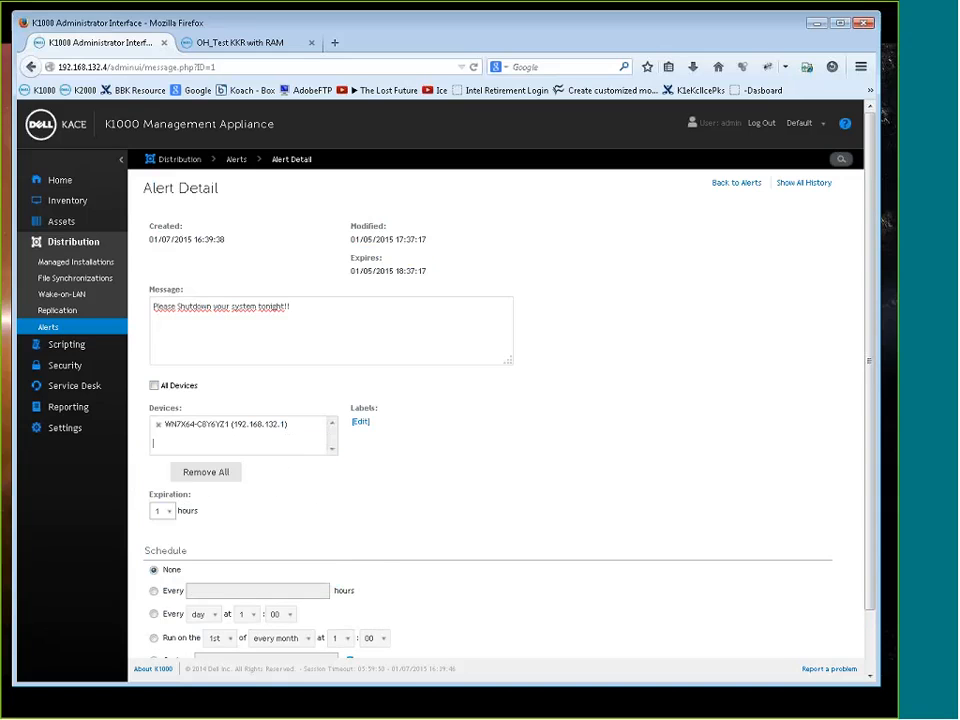
Save the shutdown alert and run it immediately with no schedule, then acknowledge the desktop alert on the target device
scroll(467, 497, "down", 2)
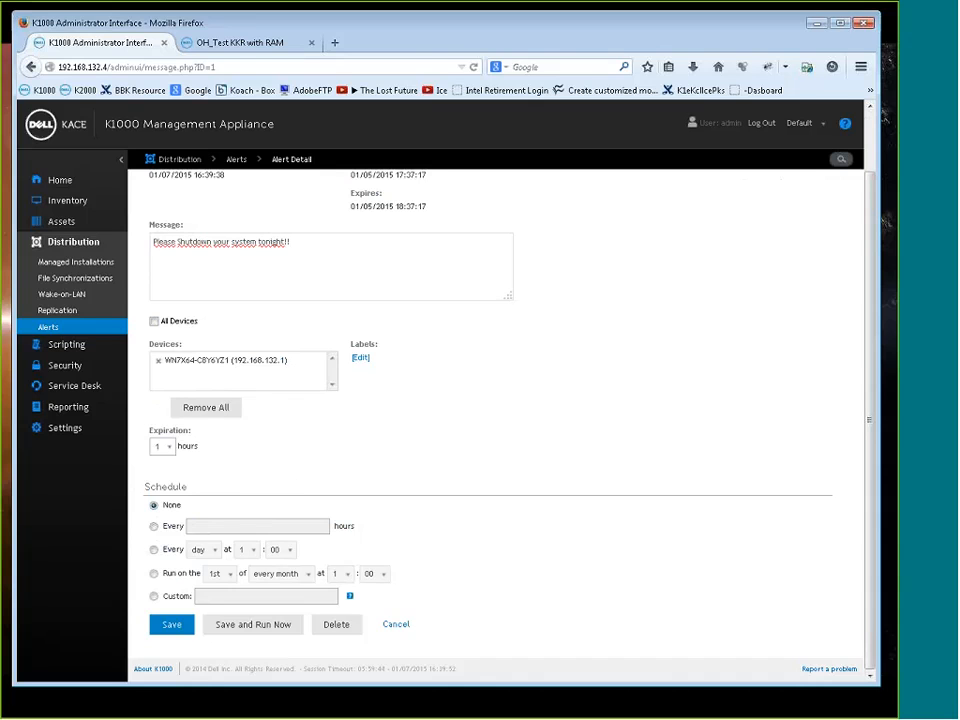
left_click(256, 627)
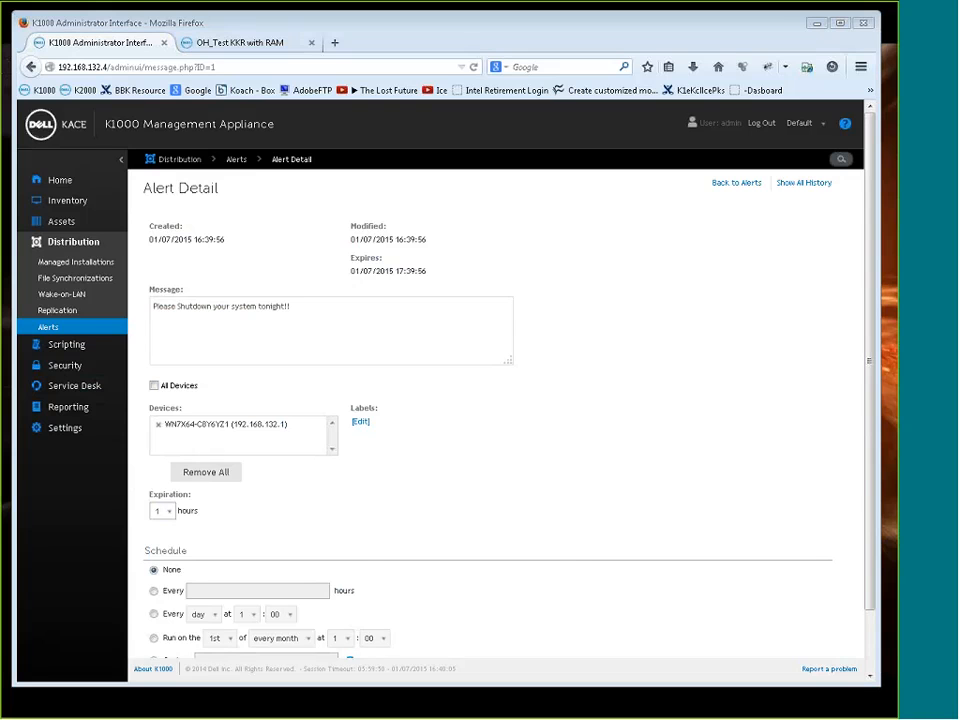
left_click_drag(0, 427, 457, 410)
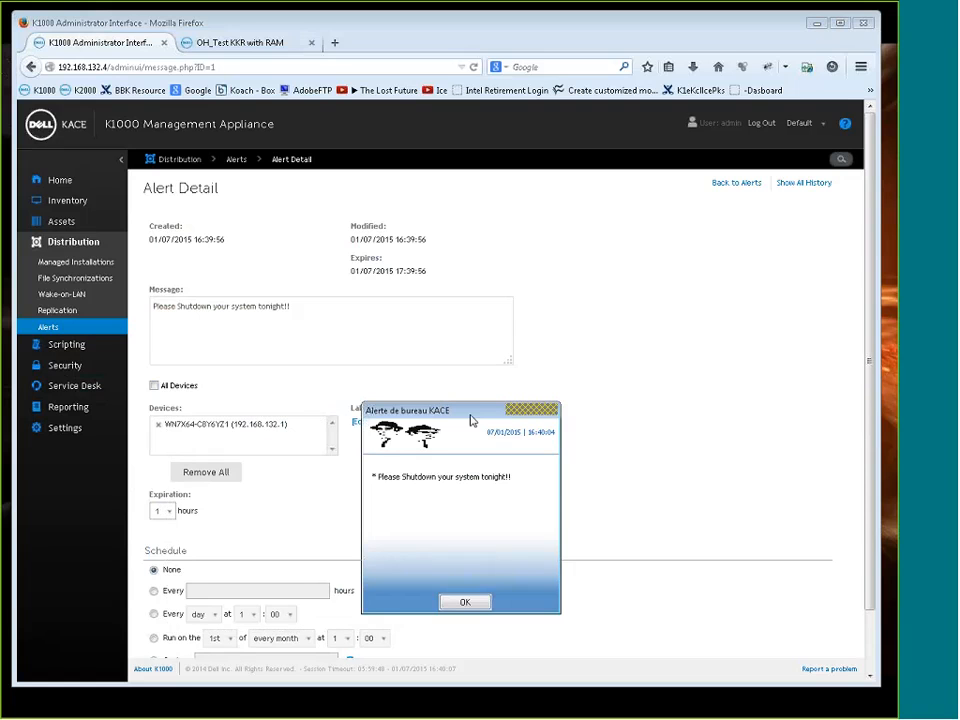
left_click(469, 604)
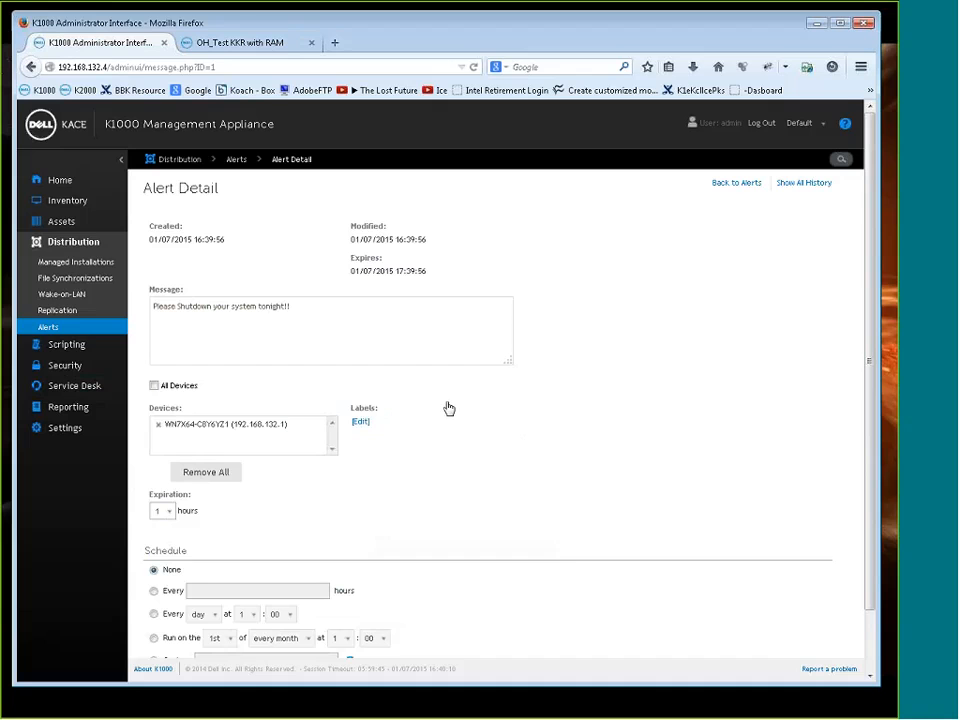
Open the alert about the e-mail server being down and review its message, target device, and schedule options
left_click(70, 329)
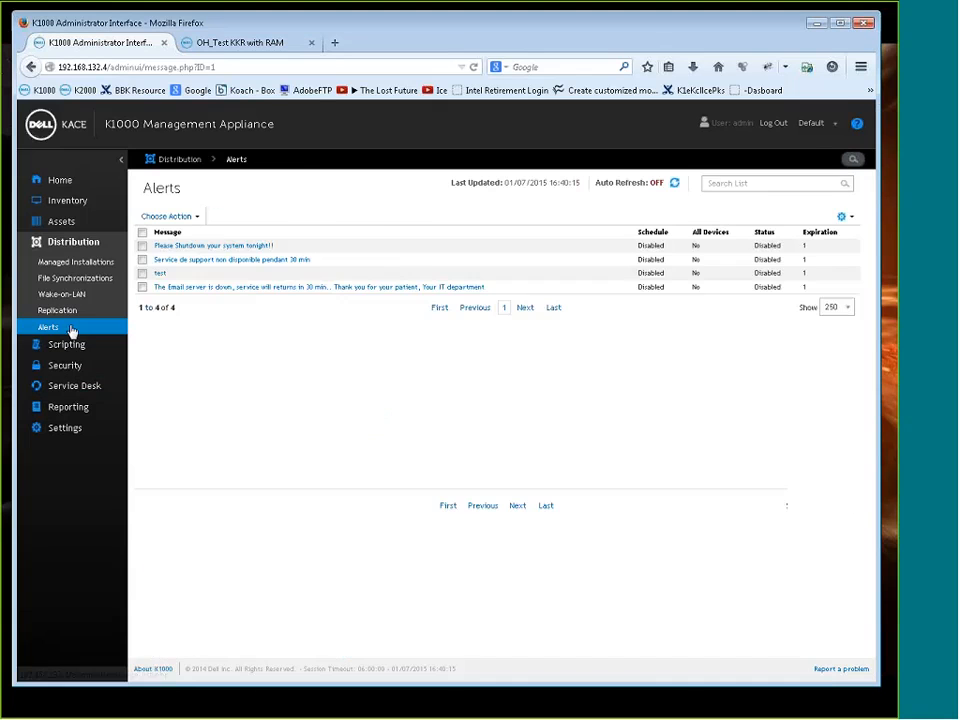
left_click(227, 288)
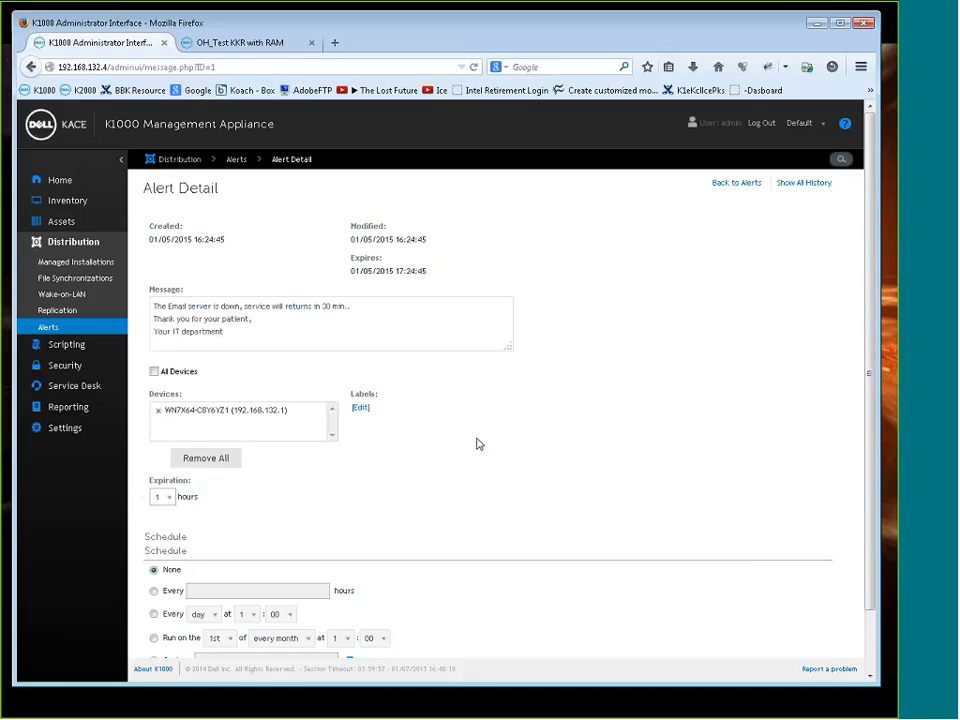
scroll(476, 444, "down", 2)
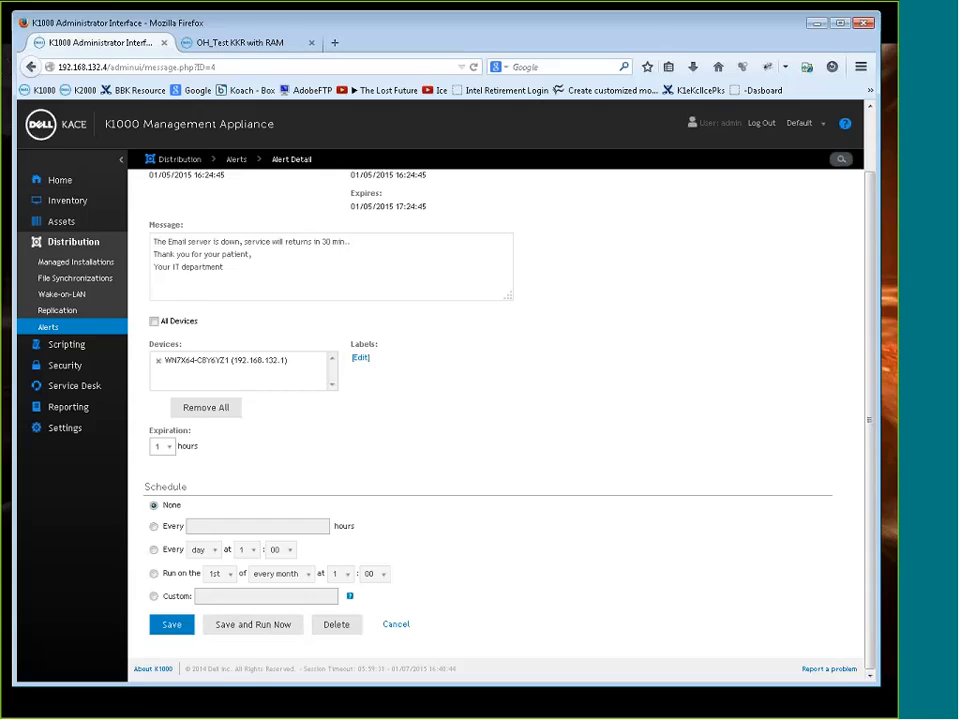
Switch to the ODBC Data Source Administrator and review the connection parameters of the K1 DB system data source without changing them
left_click(816, 24)
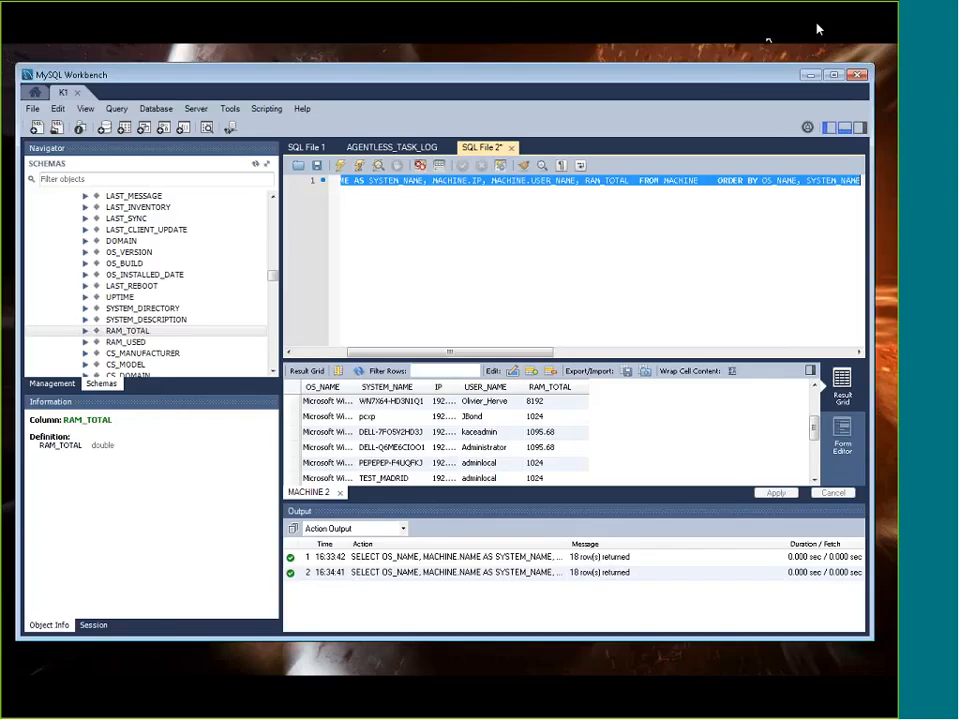
left_click_drag(701, 73, 708, 81)
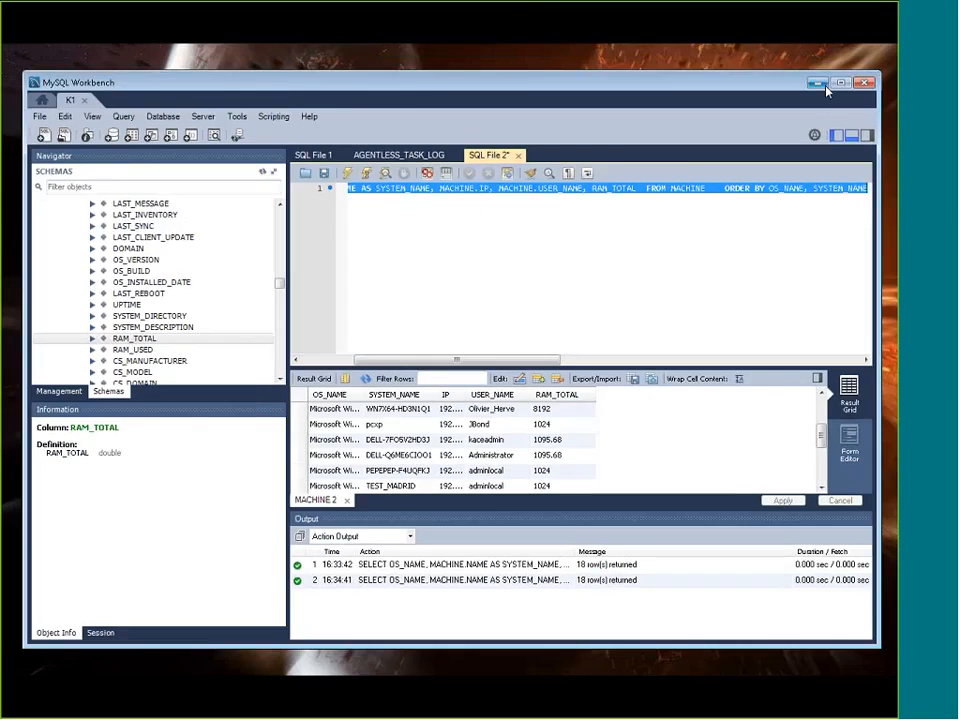
left_click(822, 85)
left_click_drag(290, 167, 312, 170)
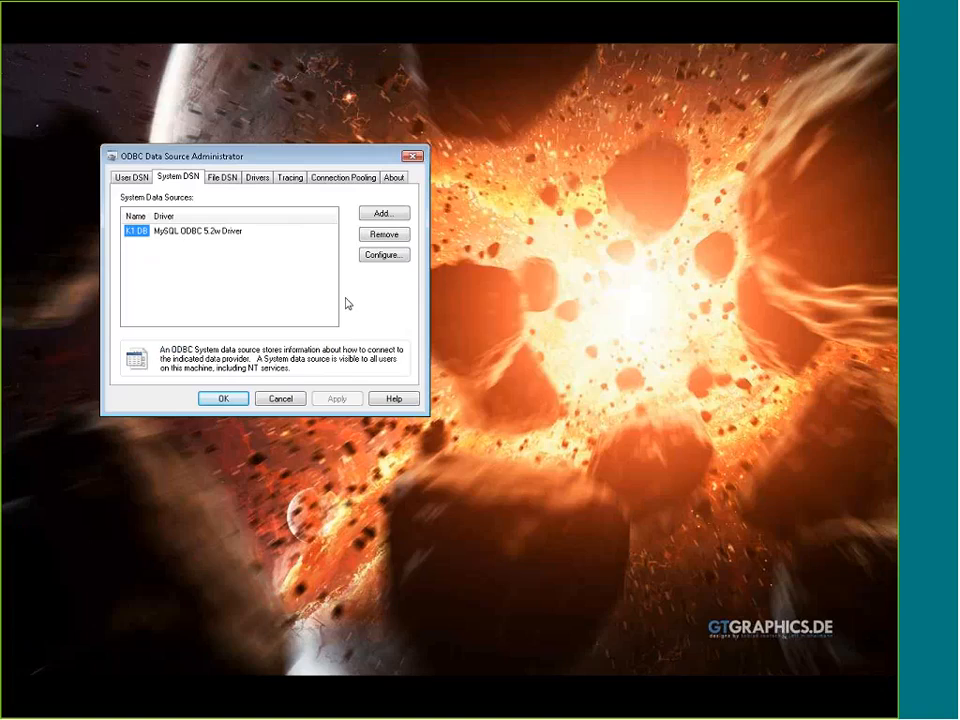
left_click(383, 254)
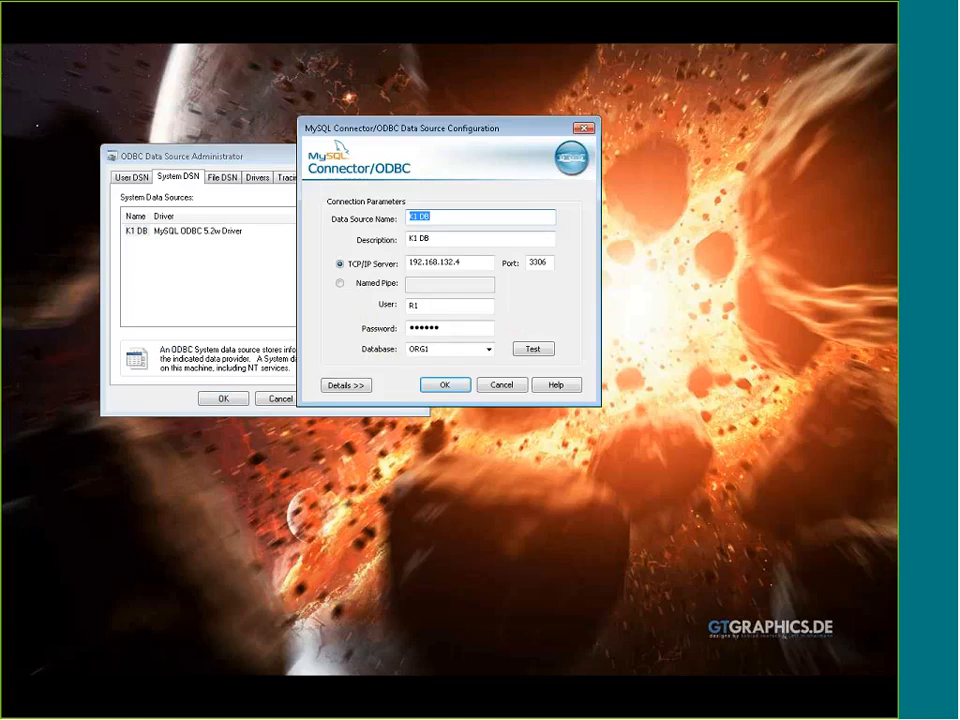
left_click(579, 131)
Begin a new system data source with the MySQL ODBC 5.2w Driver, and cancel its configuration
left_click(388, 214)
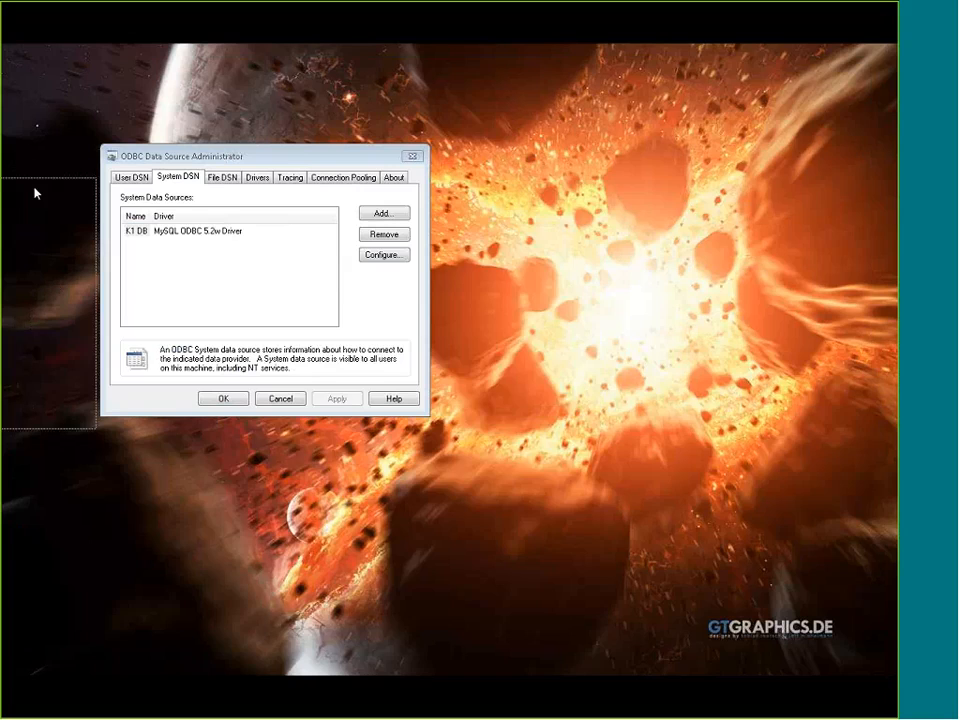
left_click_drag(549, 311, 549, 369)
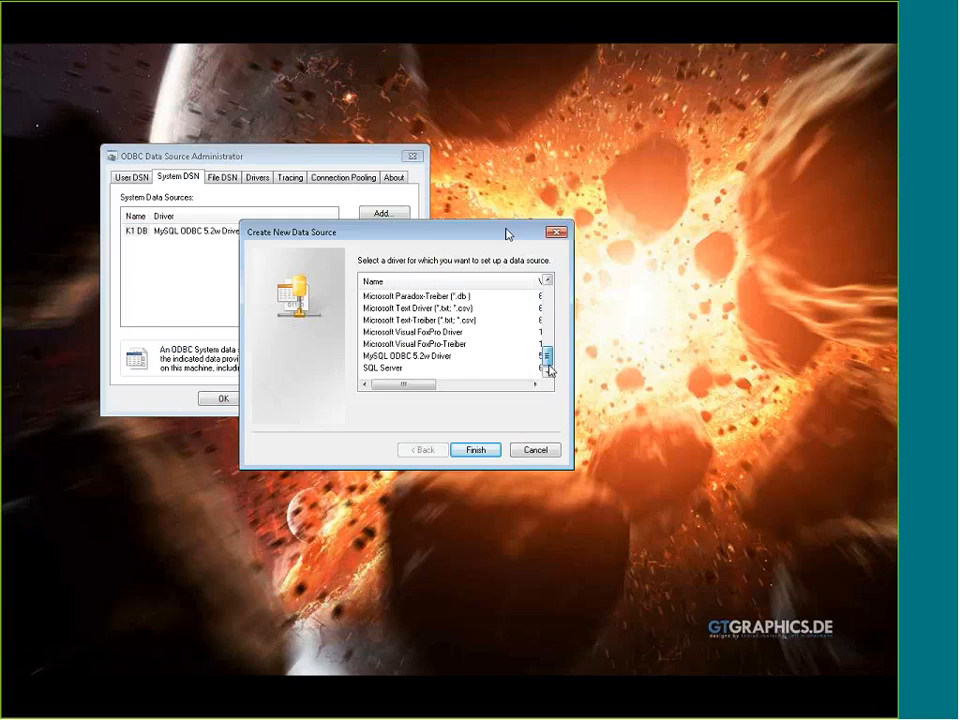
left_click(437, 360)
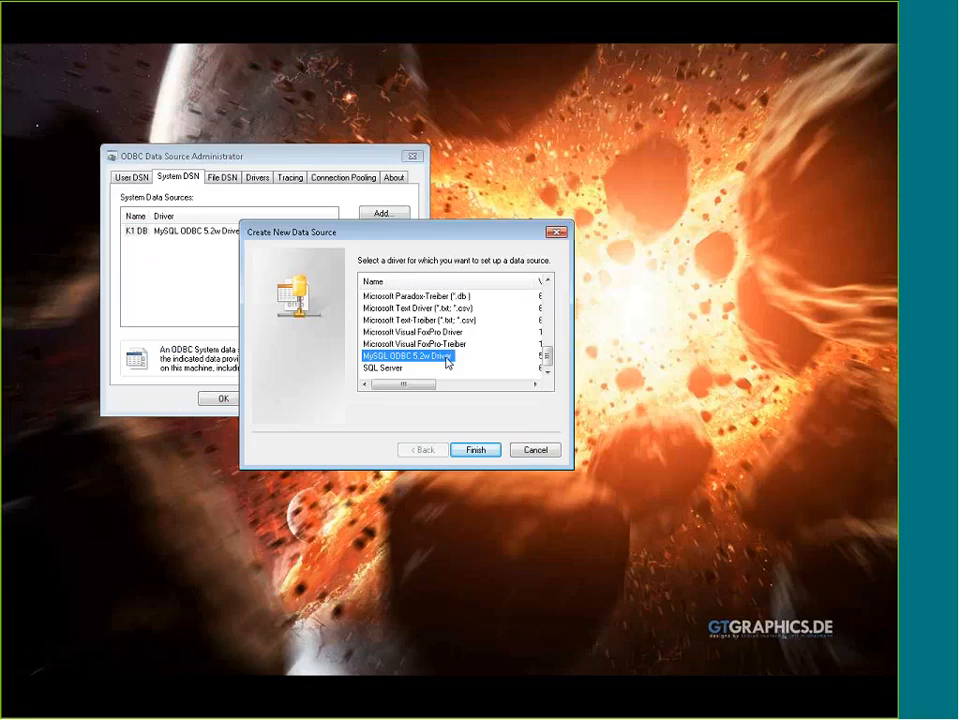
left_click(491, 449)
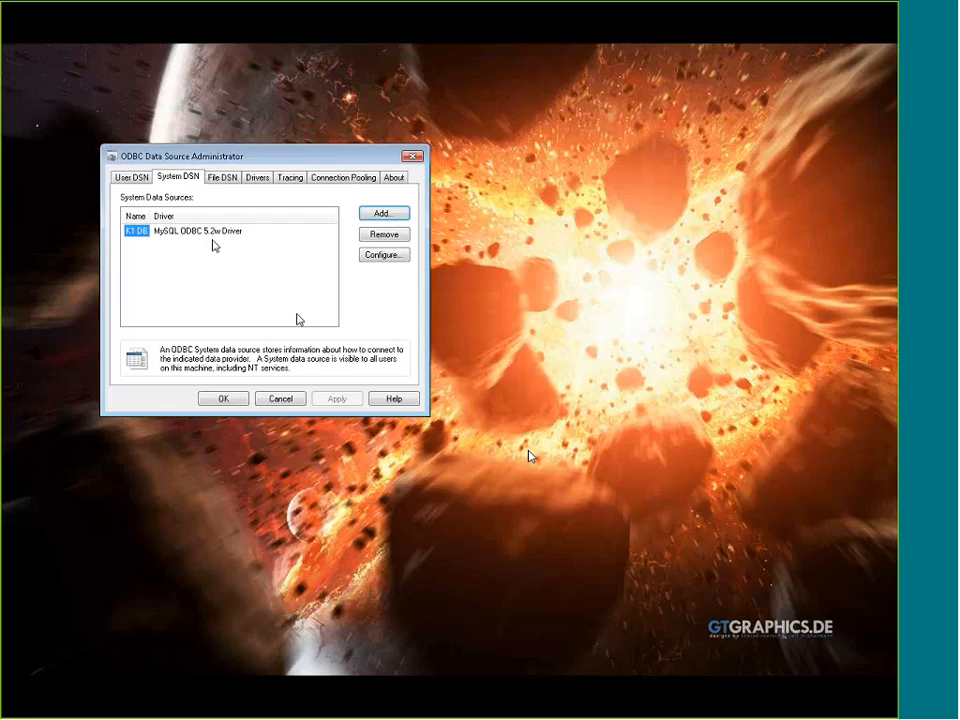
Review the K1 DB connection parameters, test the connection with the KBSYS database, and close the configuration without saving
double_click(142, 233)
left_click(453, 218)
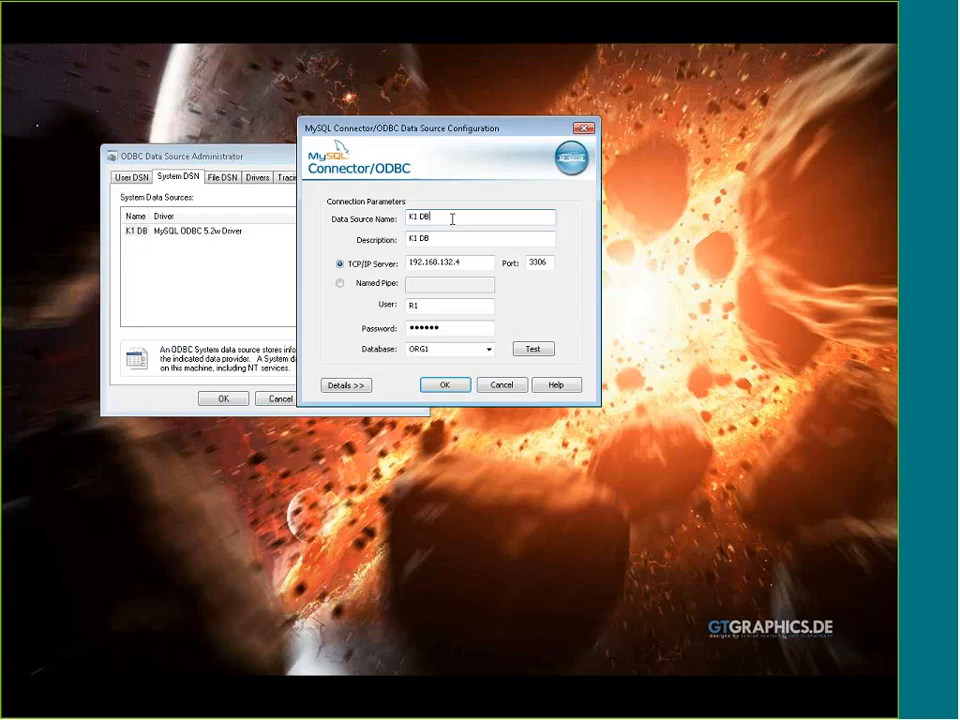
left_click(462, 239)
left_click(466, 264)
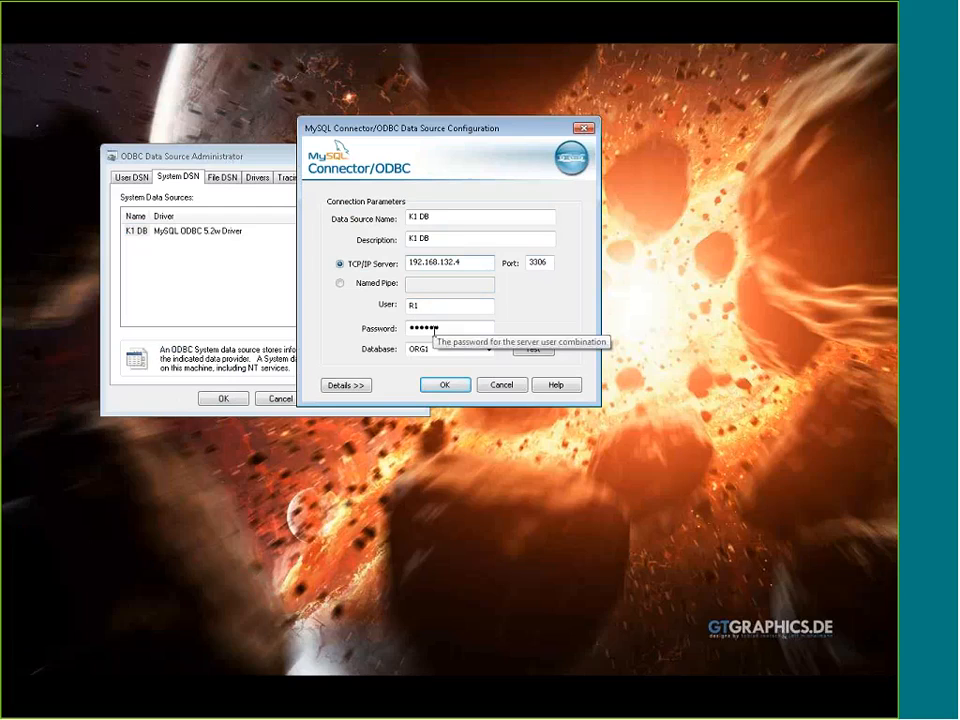
left_click(489, 349)
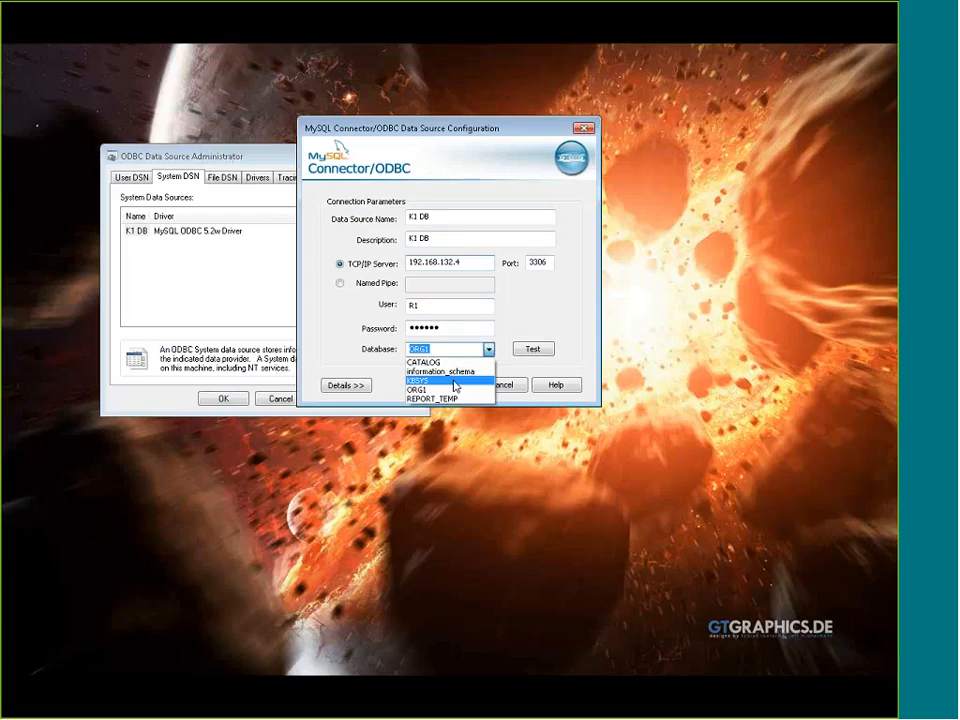
left_click(455, 381)
left_click(532, 349)
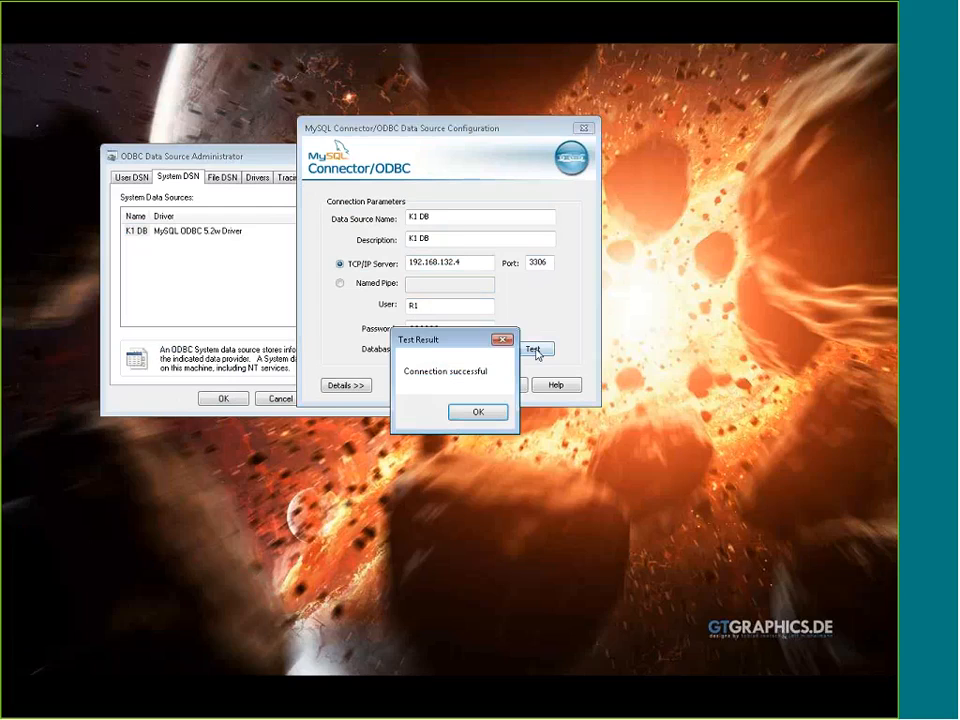
left_click(478, 412)
left_click(505, 386)
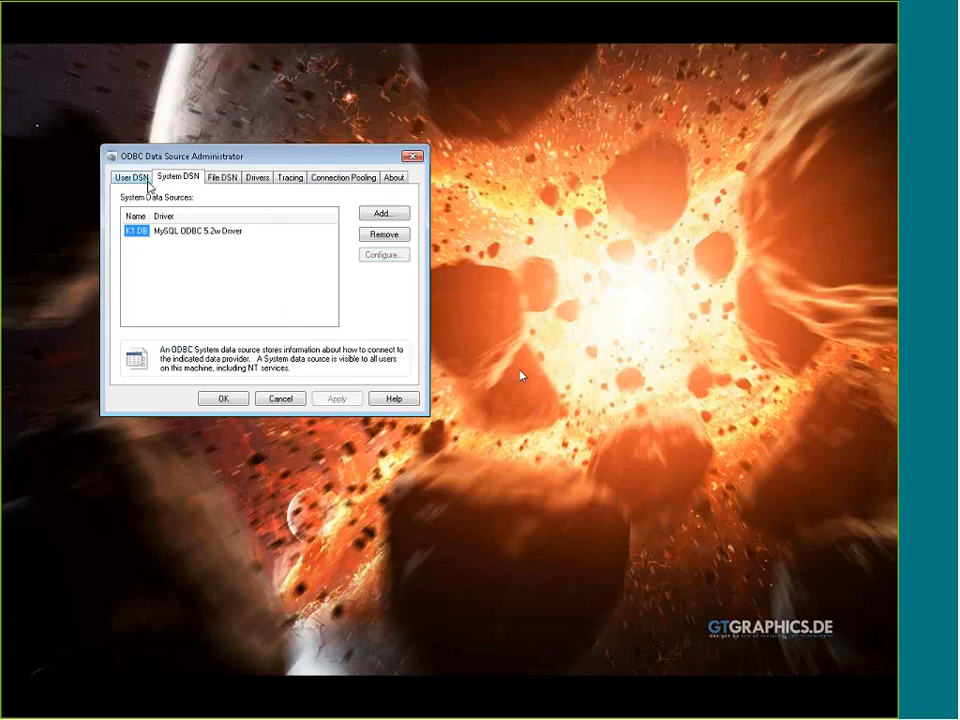
Review the connection parameters of the K1000_DB user data source without changing them
left_click(145, 183)
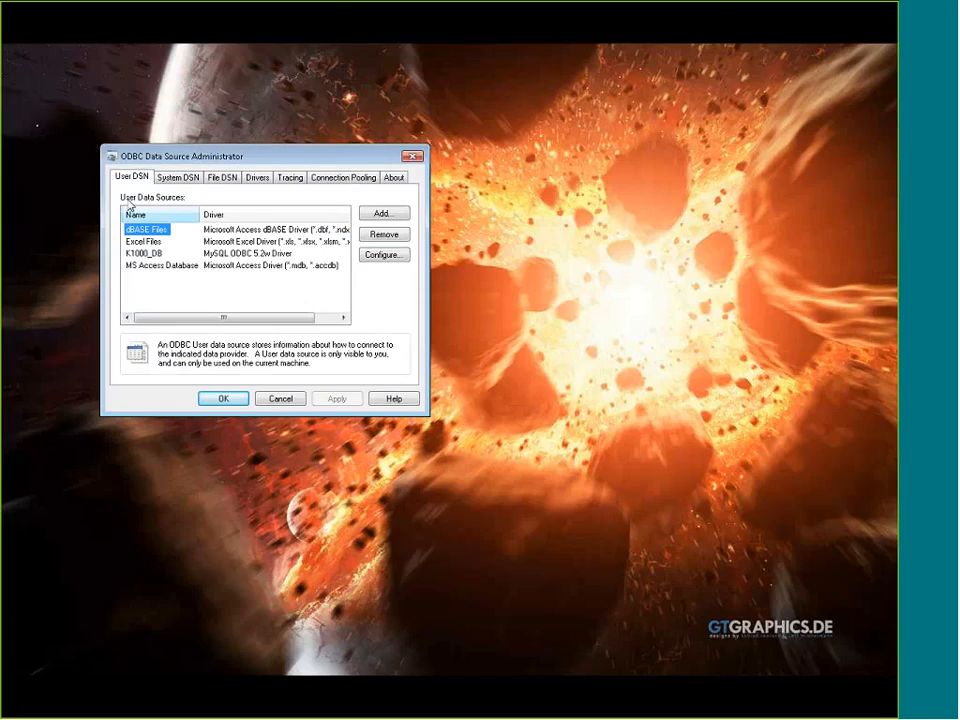
double_click(150, 254)
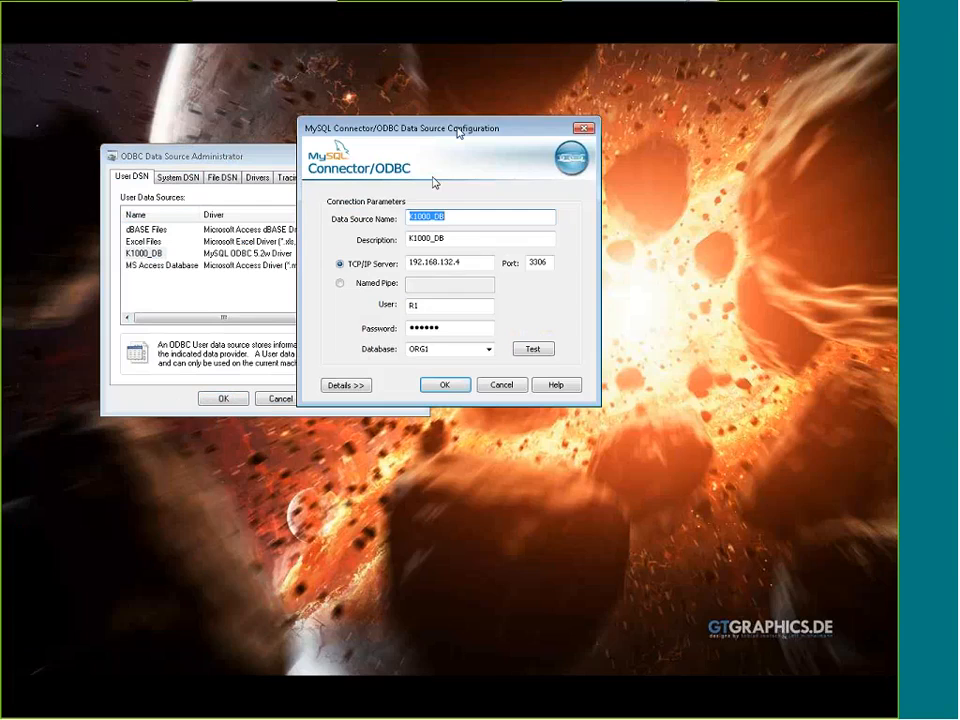
left_click_drag(457, 127, 443, 152)
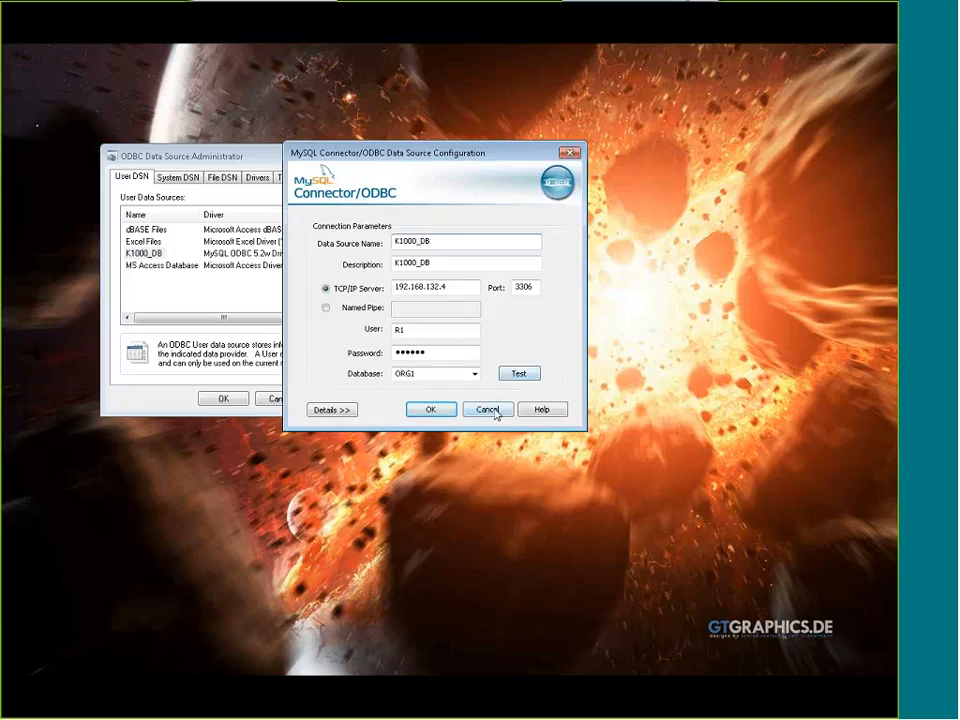
left_click(495, 411)
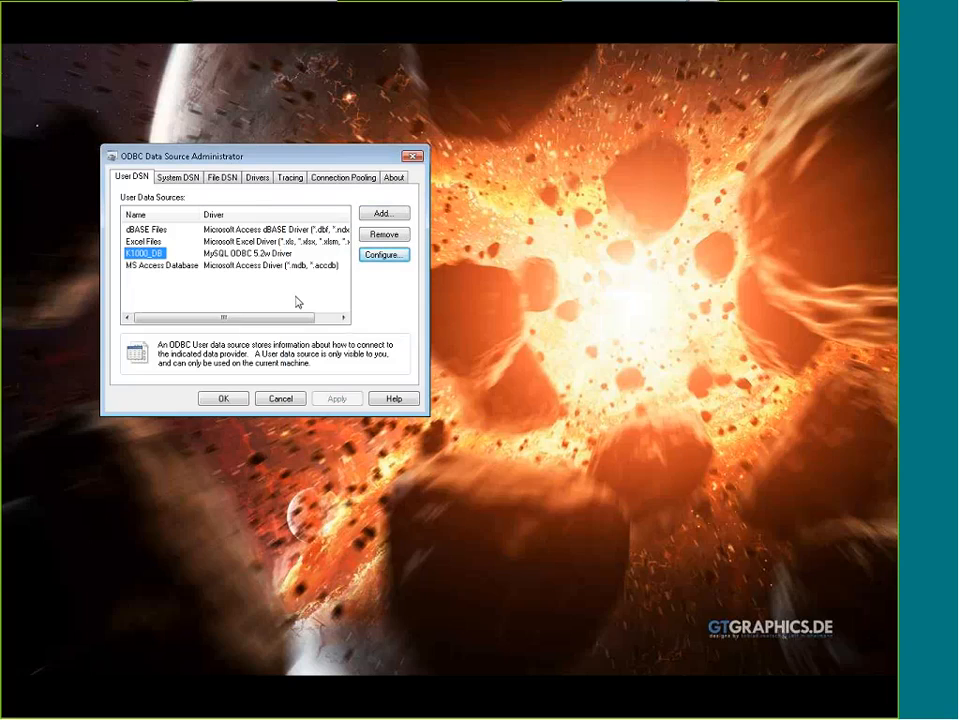
Switch to Excel and start an external data query from Microsoft Query using the K1000_DB data source
left_click(28, 302)
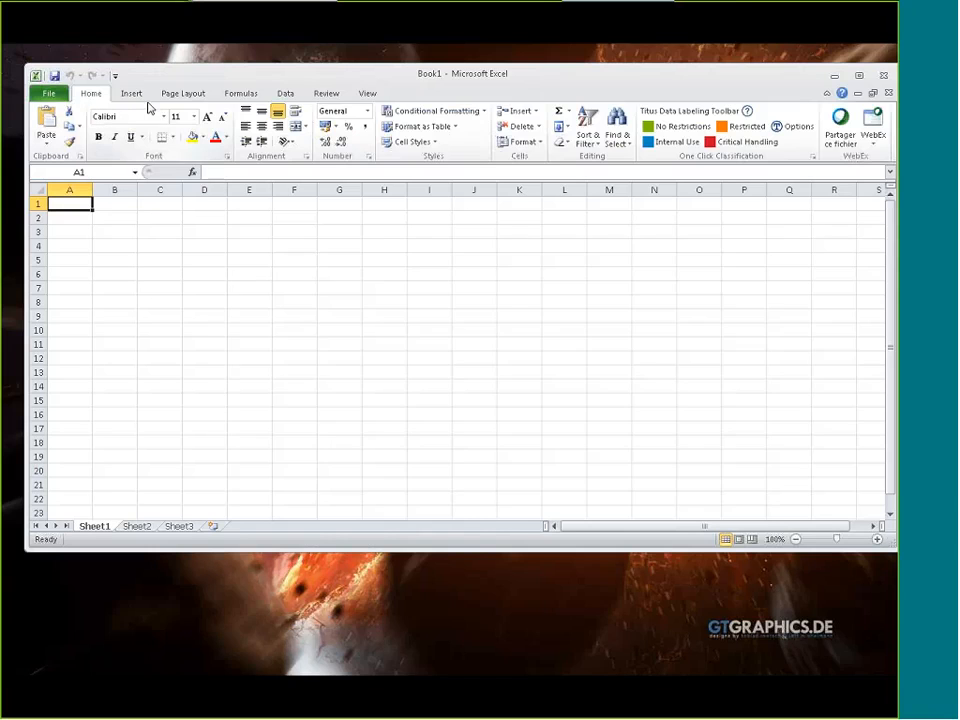
left_click(133, 95)
left_click(285, 93)
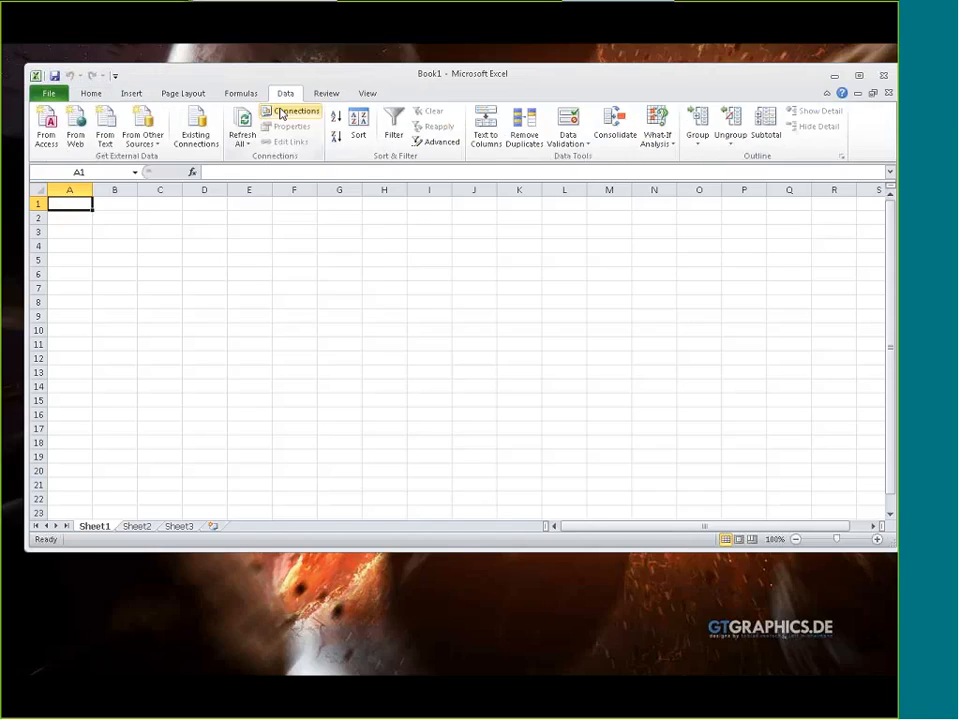
left_click(143, 140)
left_click(214, 291)
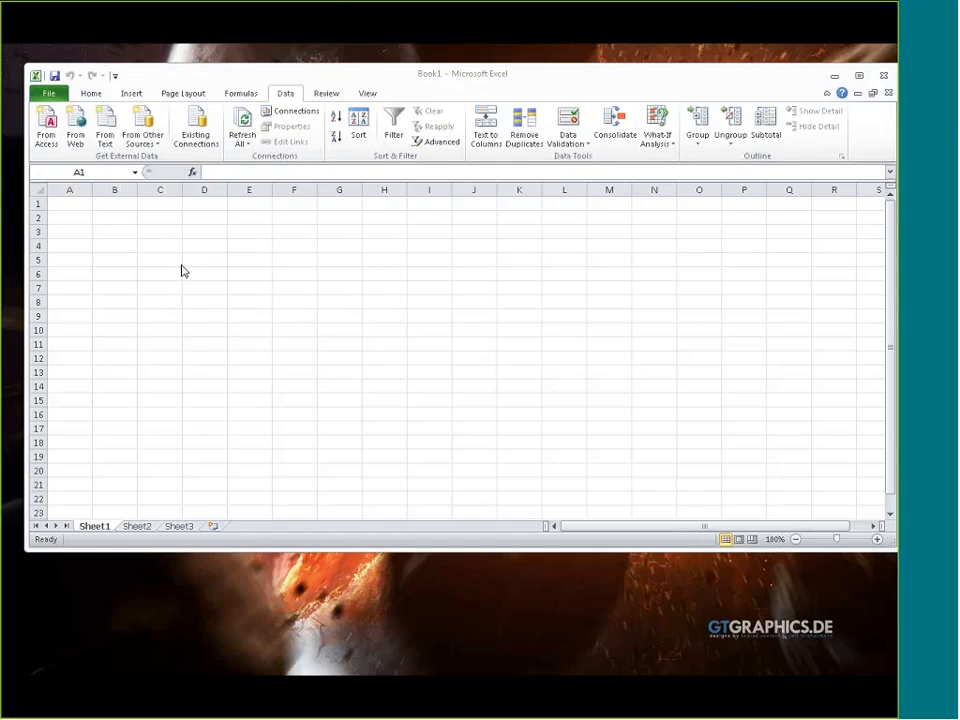
left_click_drag(46, 274, 412, 190)
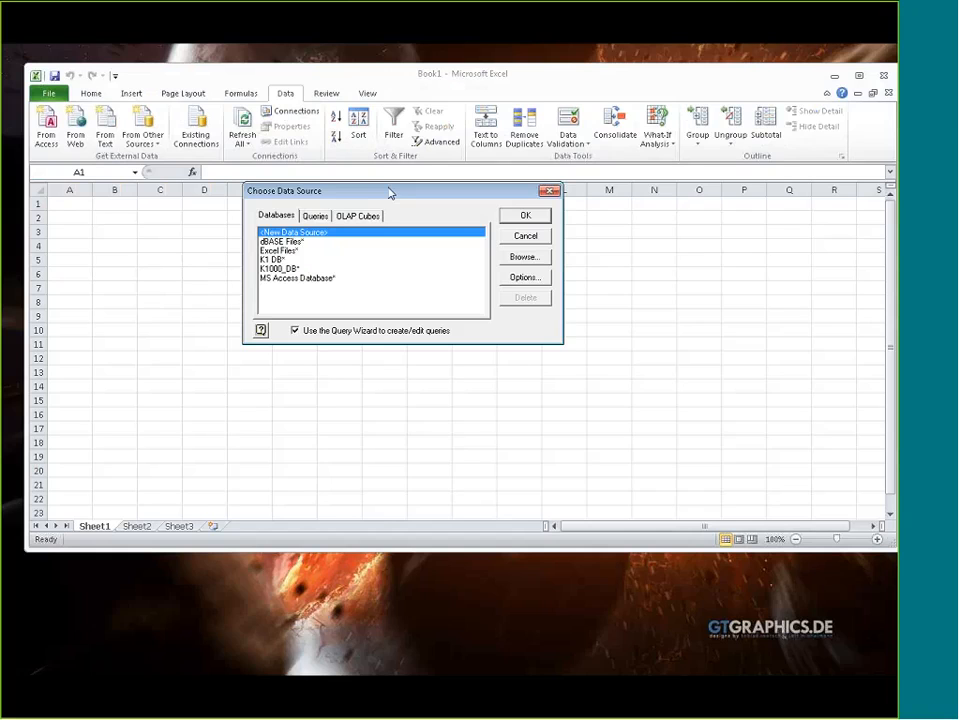
left_click(274, 269)
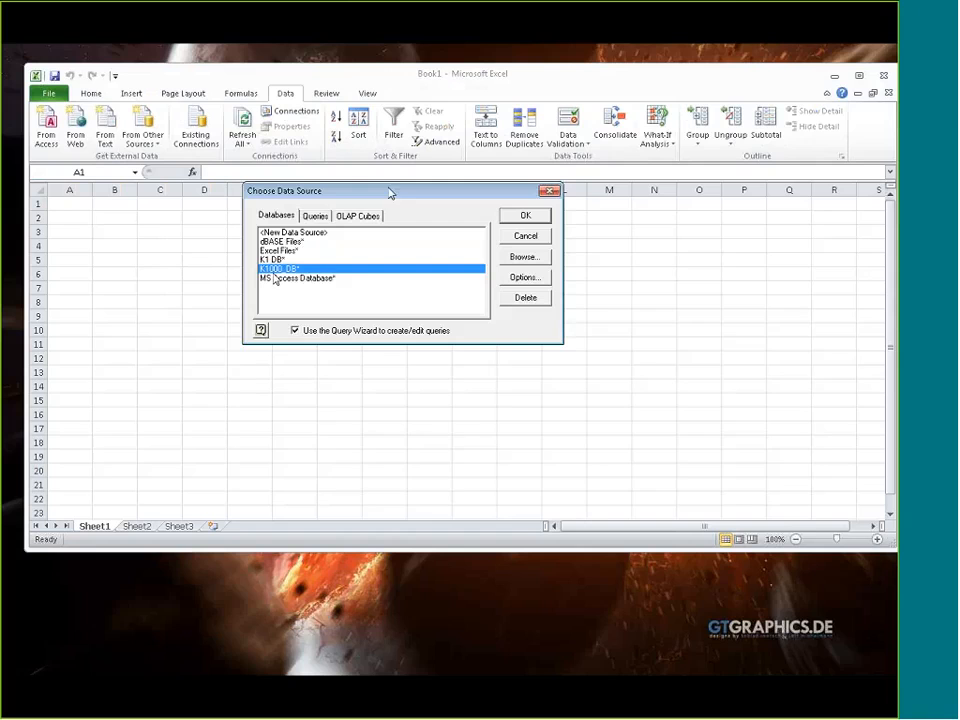
left_click(535, 235)
left_click_drag(2, 239, 404, 301)
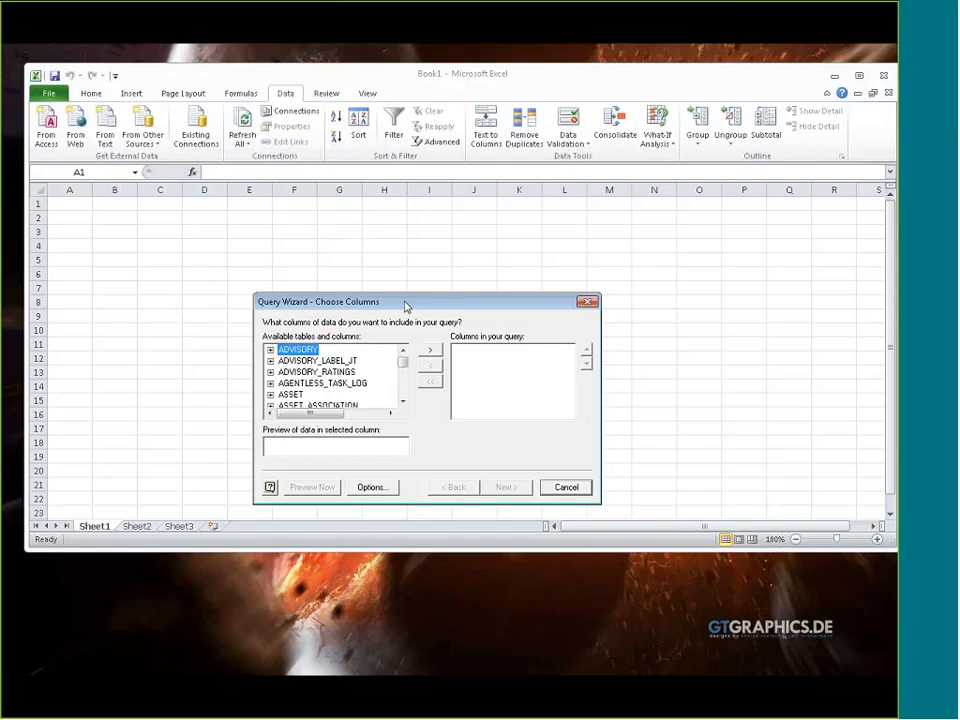
Expand the MACHINE table in the Query Wizard and add its OS_NAME column to the query
left_click_drag(403, 361, 403, 381)
left_click(403, 402)
left_click(404, 402)
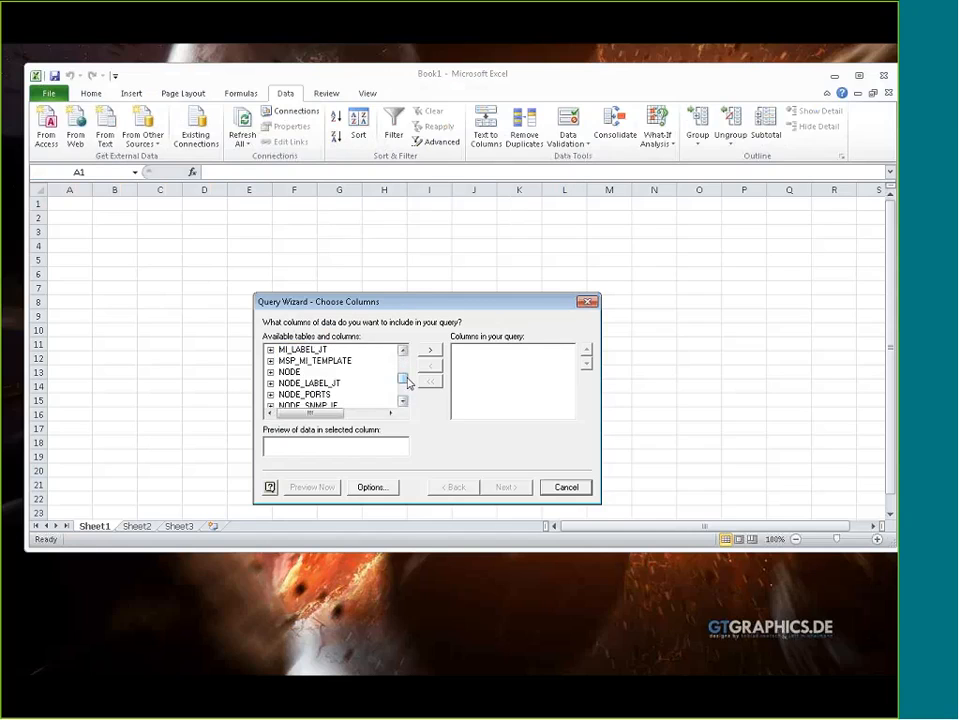
scroll(316, 397, "up", 10)
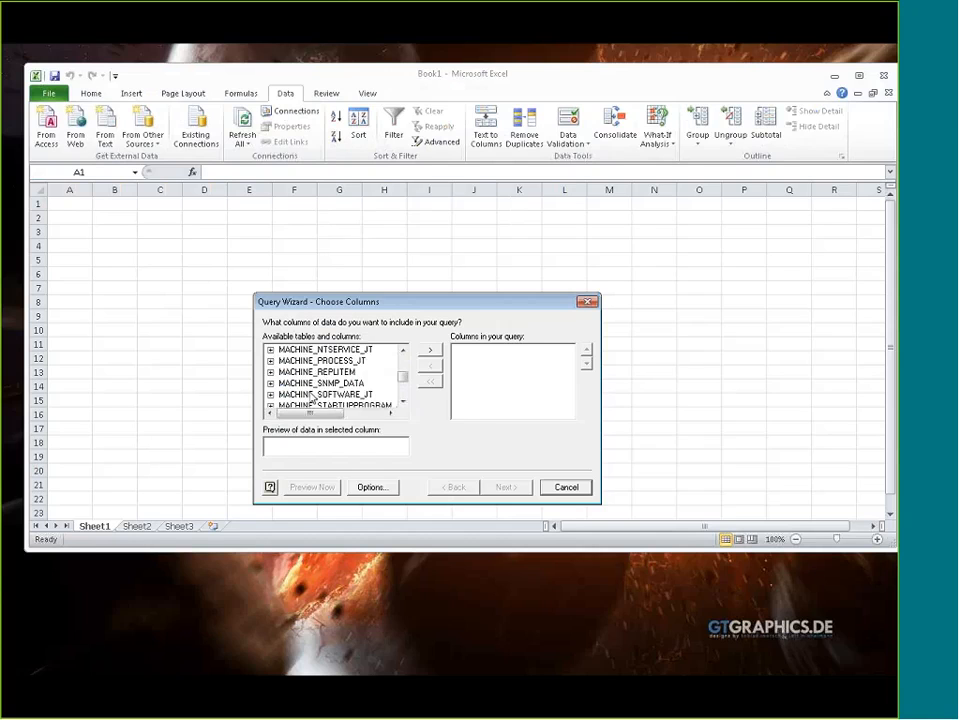
left_click(270, 383)
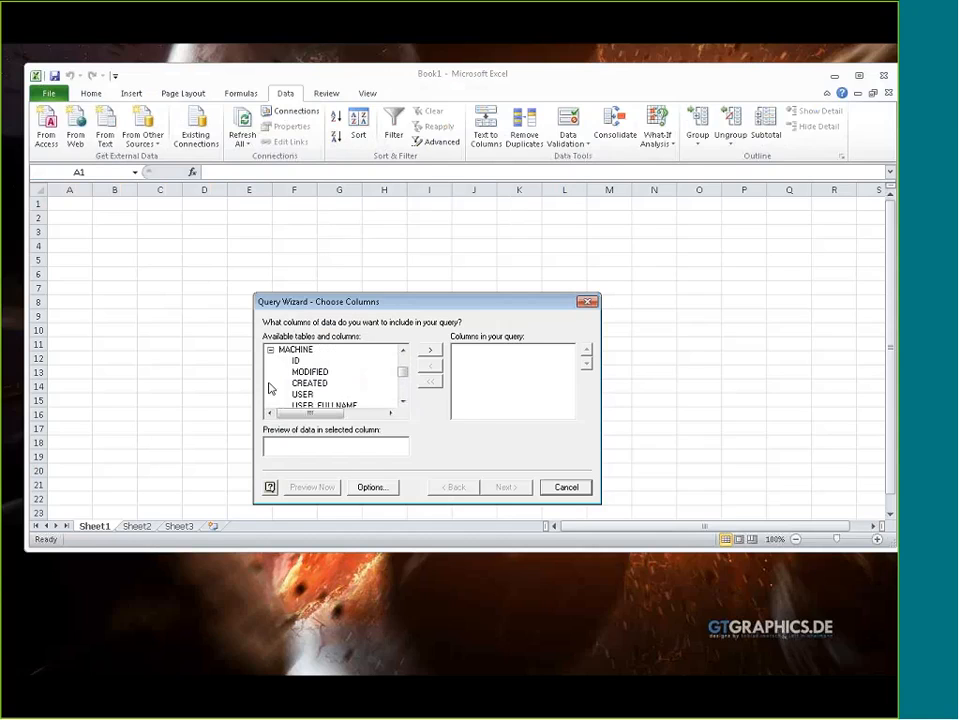
scroll(320, 388, "down", 3)
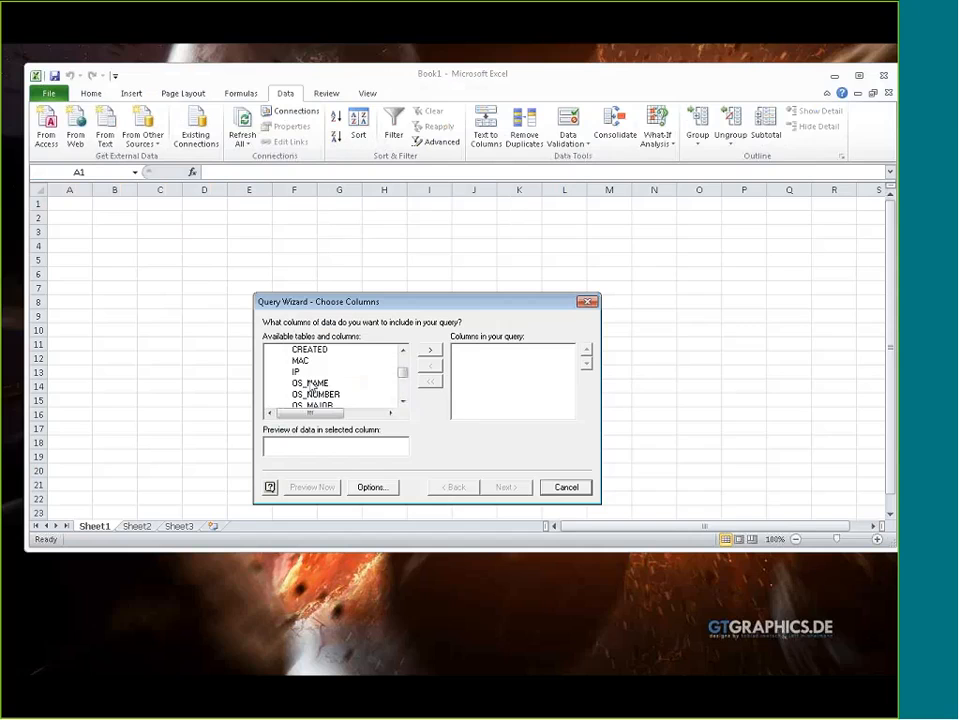
double_click(313, 385)
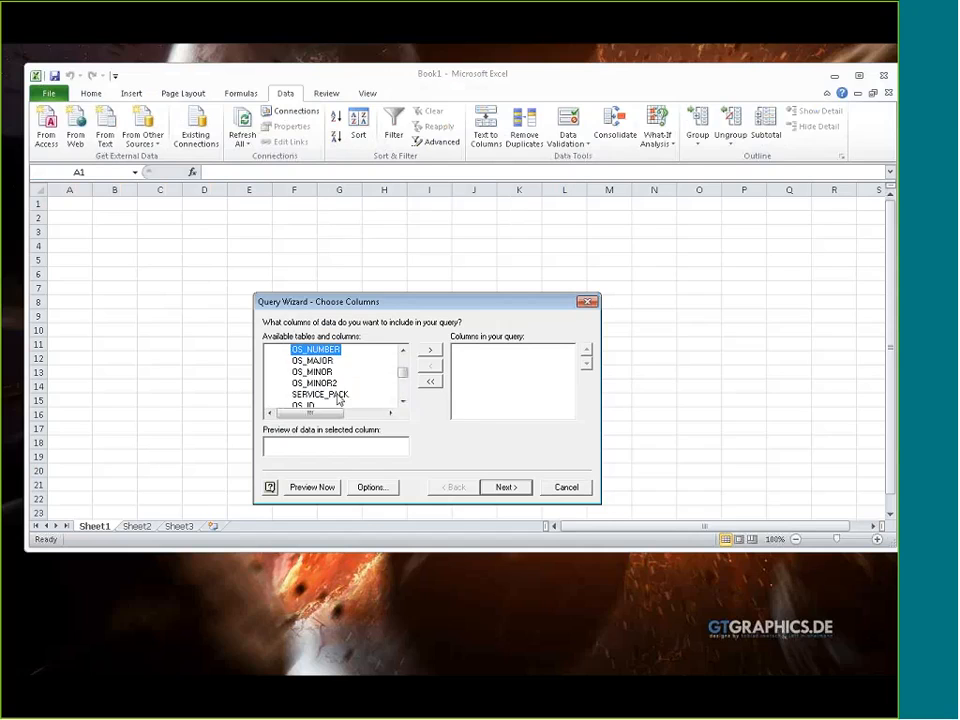
Browse the remaining MACHINE columns and add the NAME column to the query
scroll(328, 398, "down", 1)
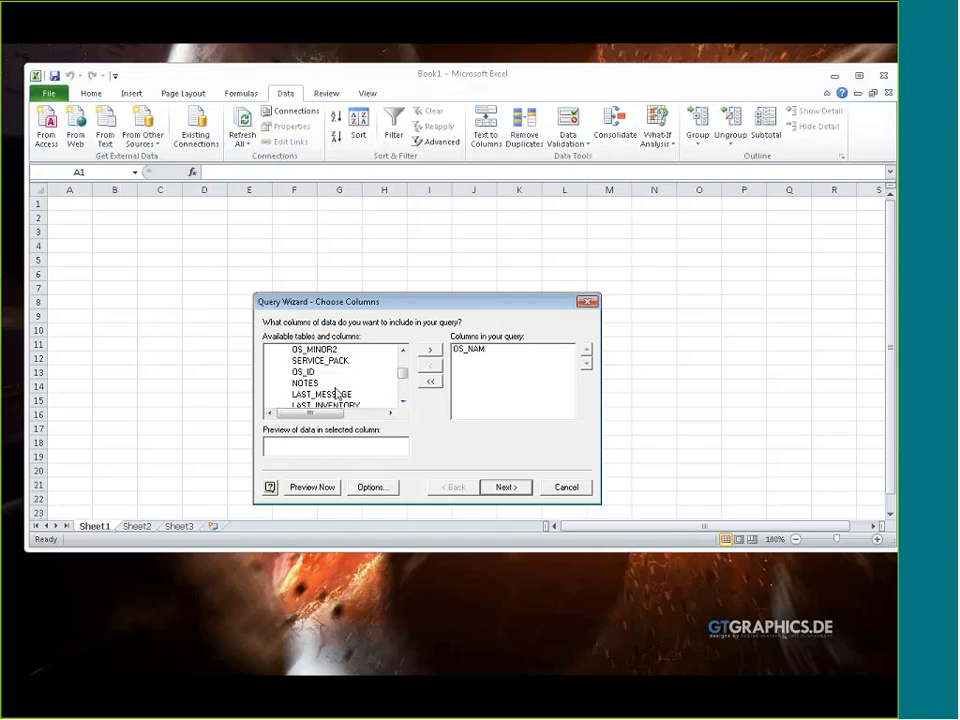
scroll(328, 404, "down", 2)
scroll(328, 404, "down", 5)
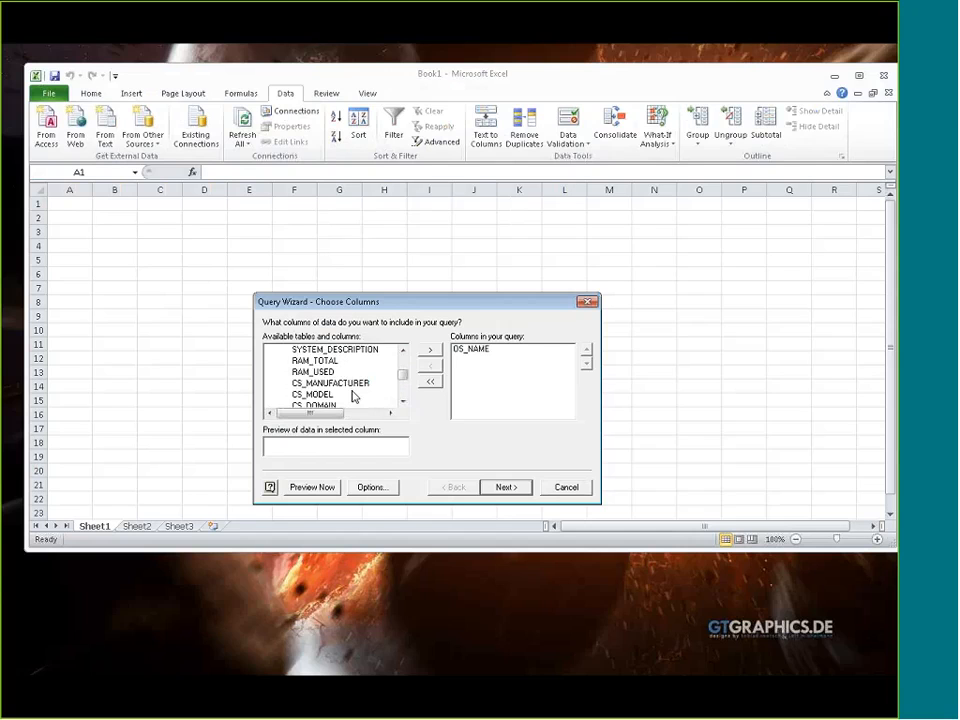
scroll(340, 398, "down", 6)
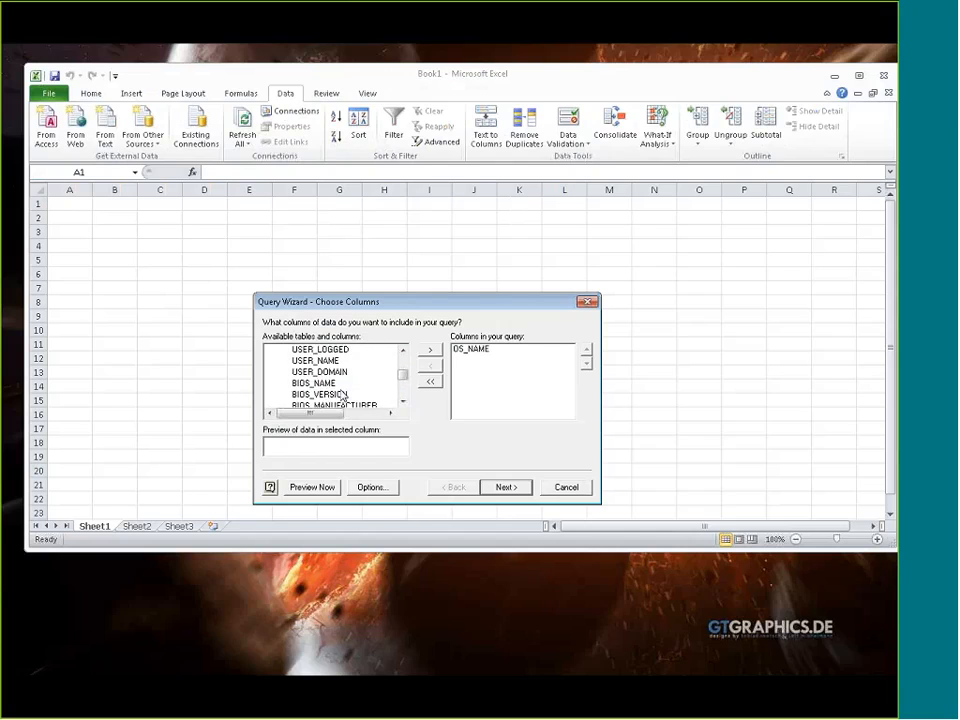
scroll(336, 397, "down", 1)
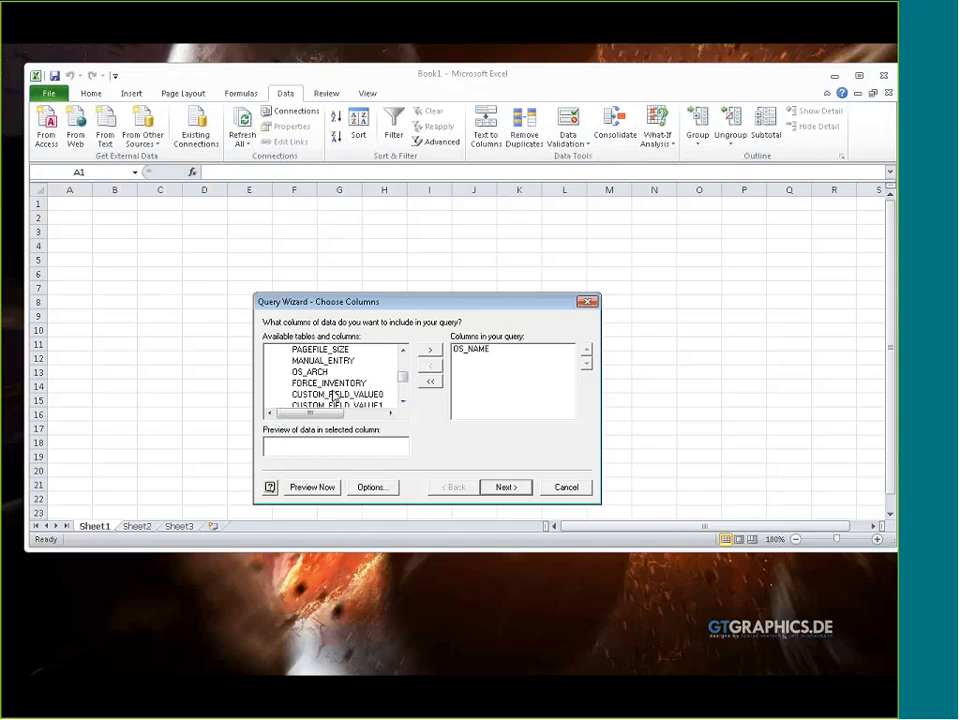
scroll(333, 397, "down", 5)
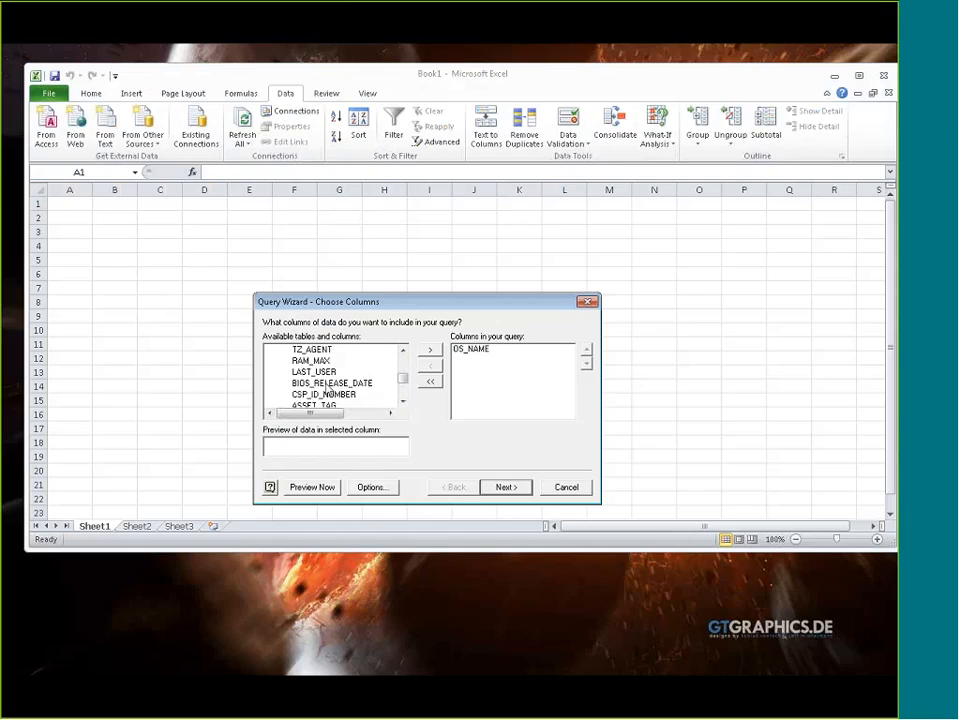
scroll(329, 391, "down", 2)
scroll(330, 388, "down", 1)
scroll(329, 392, "up", 3)
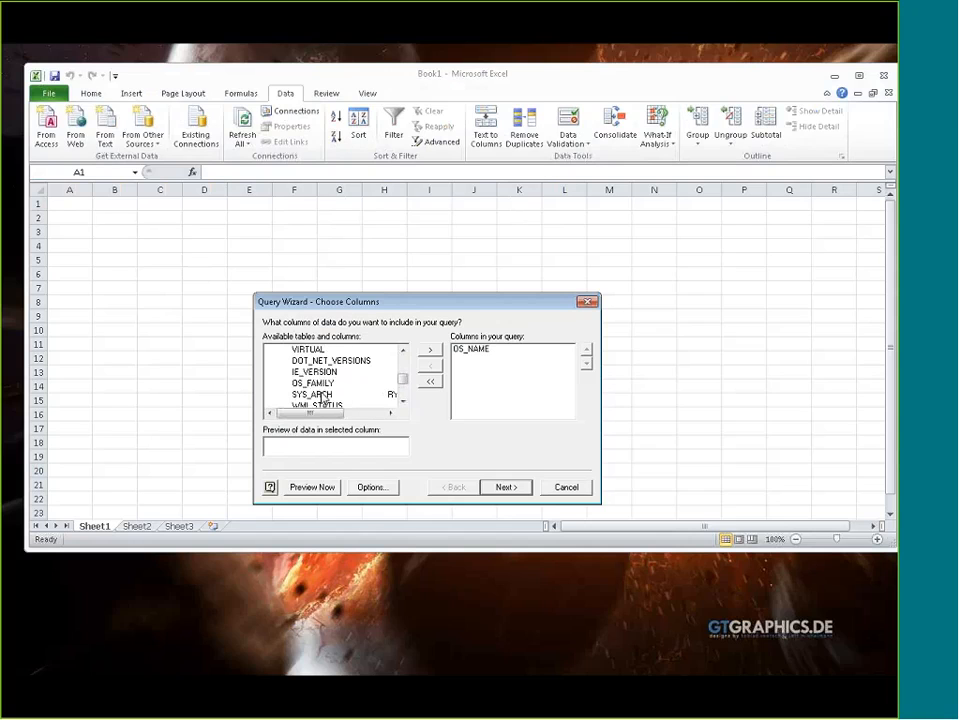
scroll(329, 388, "up", 4)
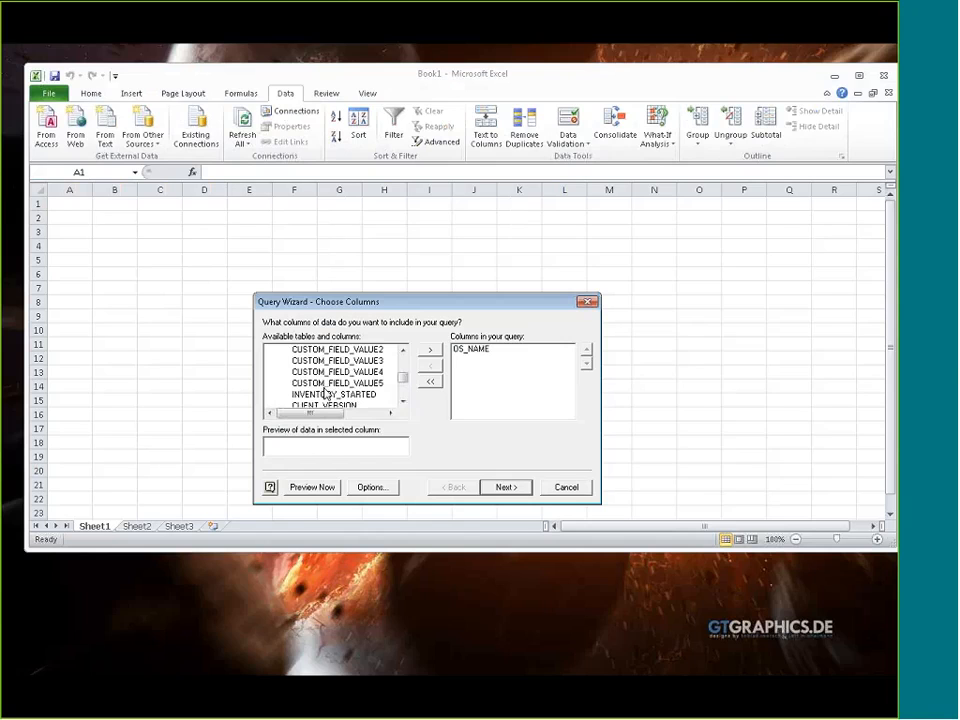
left_click_drag(403, 378, 404, 373)
left_click(350, 387)
scroll(339, 390, "up", 1)
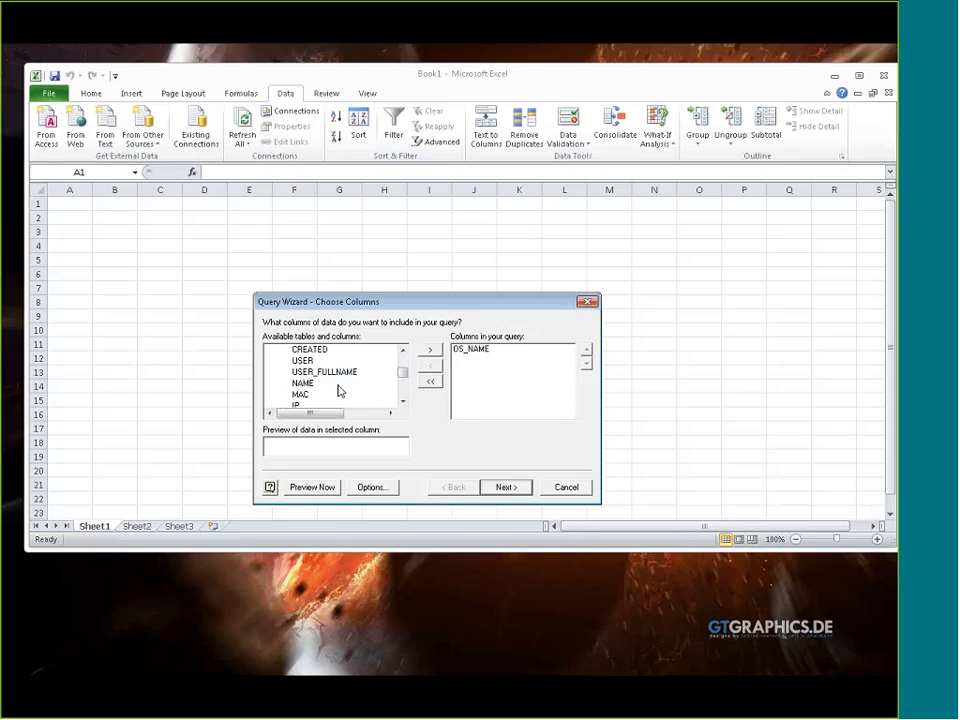
left_click(305, 385)
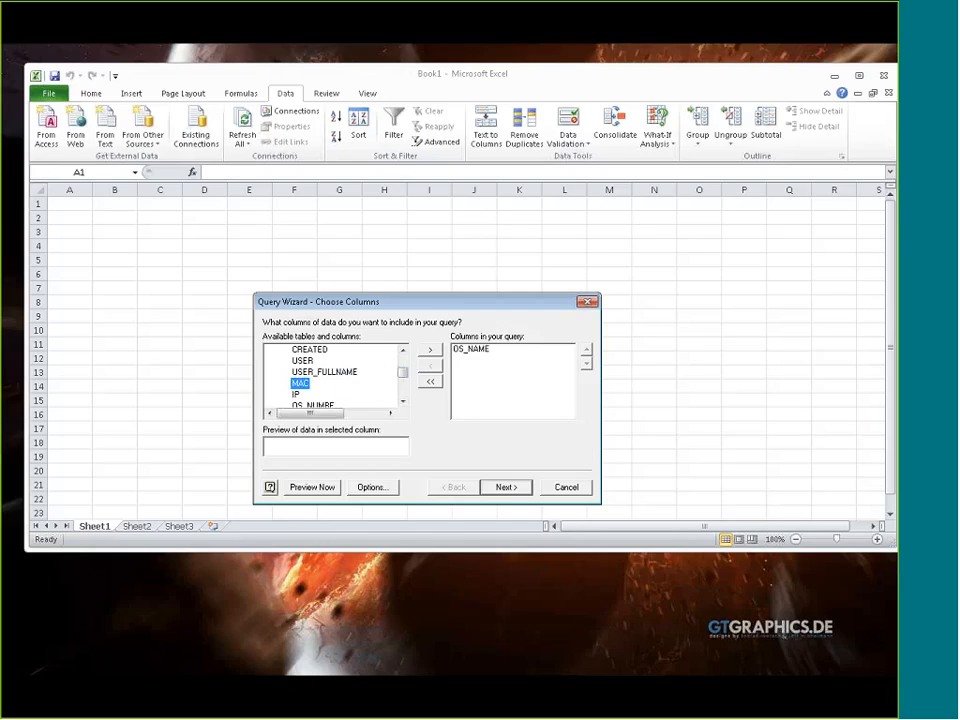
Finish the query without filters or sorting and return the data to Excel as a table starting at cell A1
left_click(506, 487)
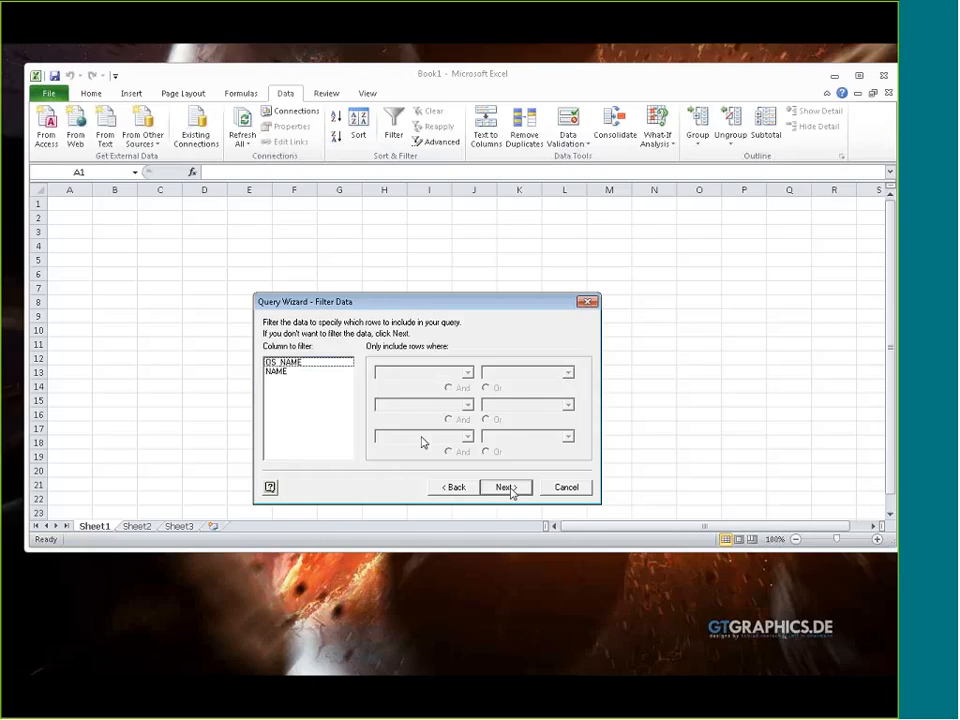
left_click(508, 488)
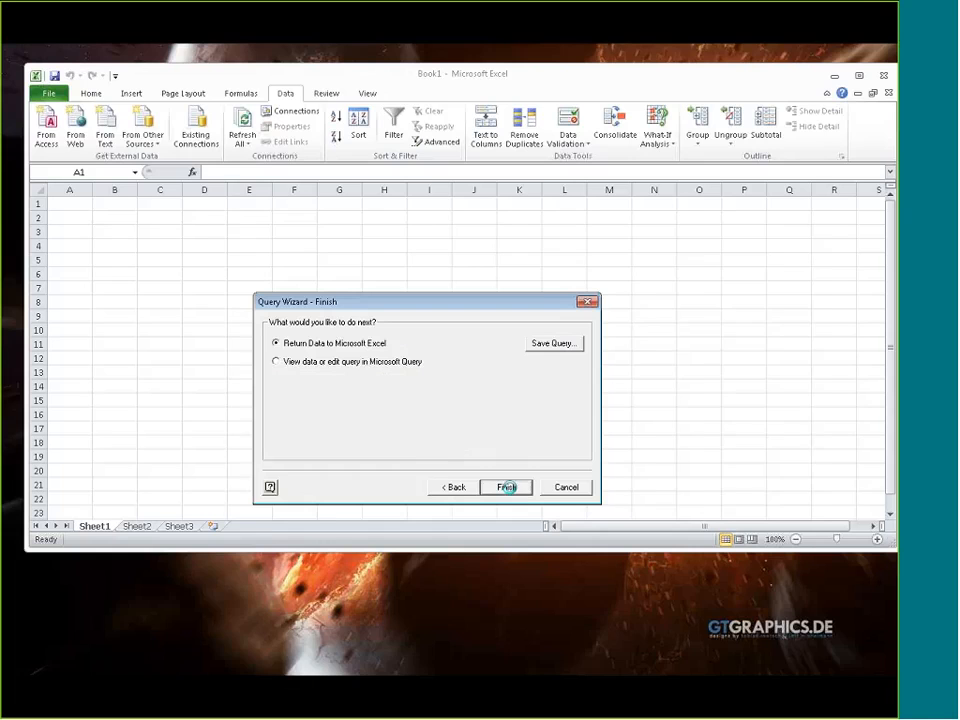
left_click(508, 489)
left_click(512, 503)
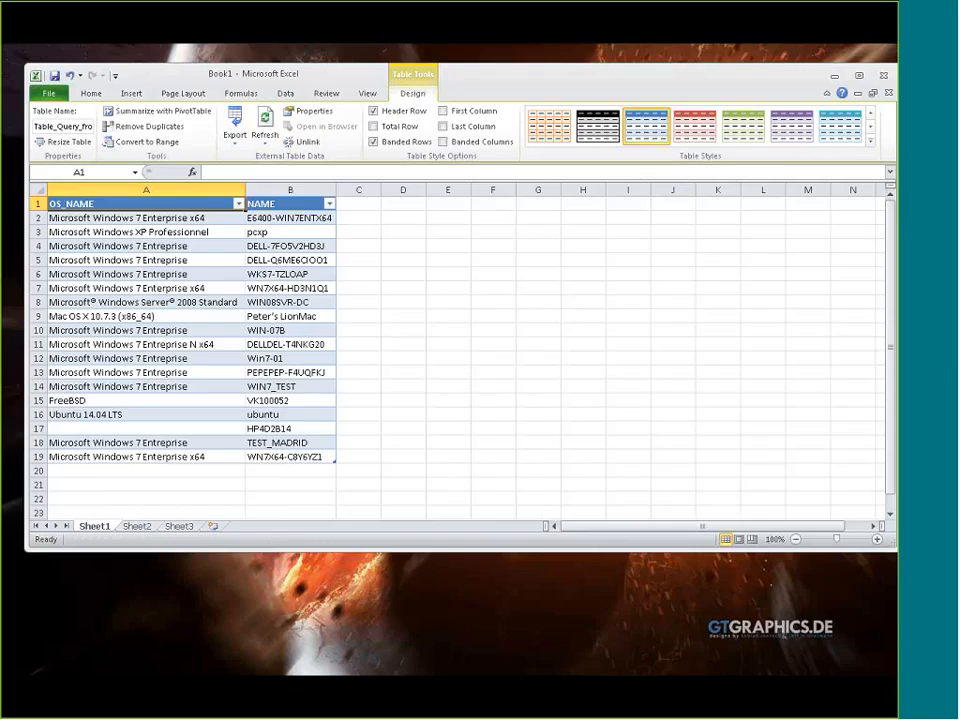
left_click_drag(626, 64, 626, 69)
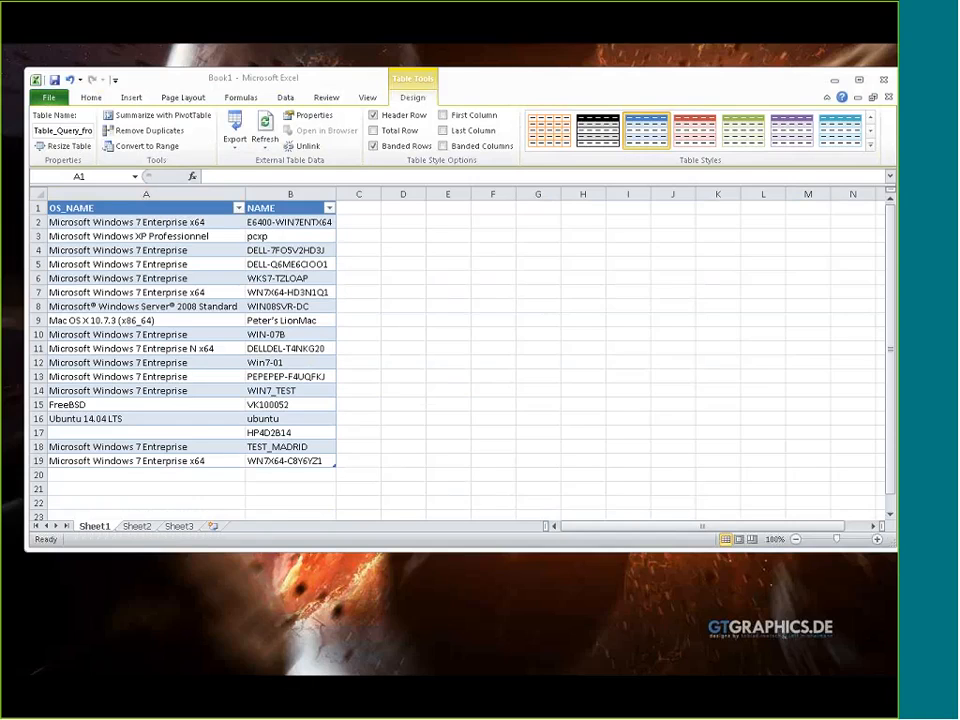
left_click(25, 197)
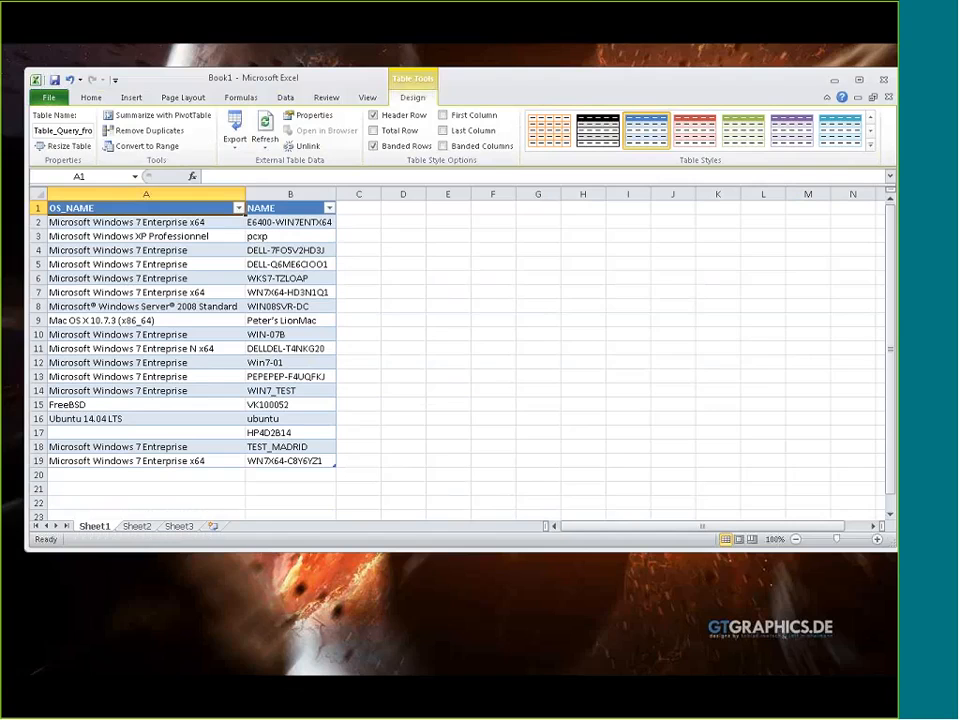
left_click(588, 7)
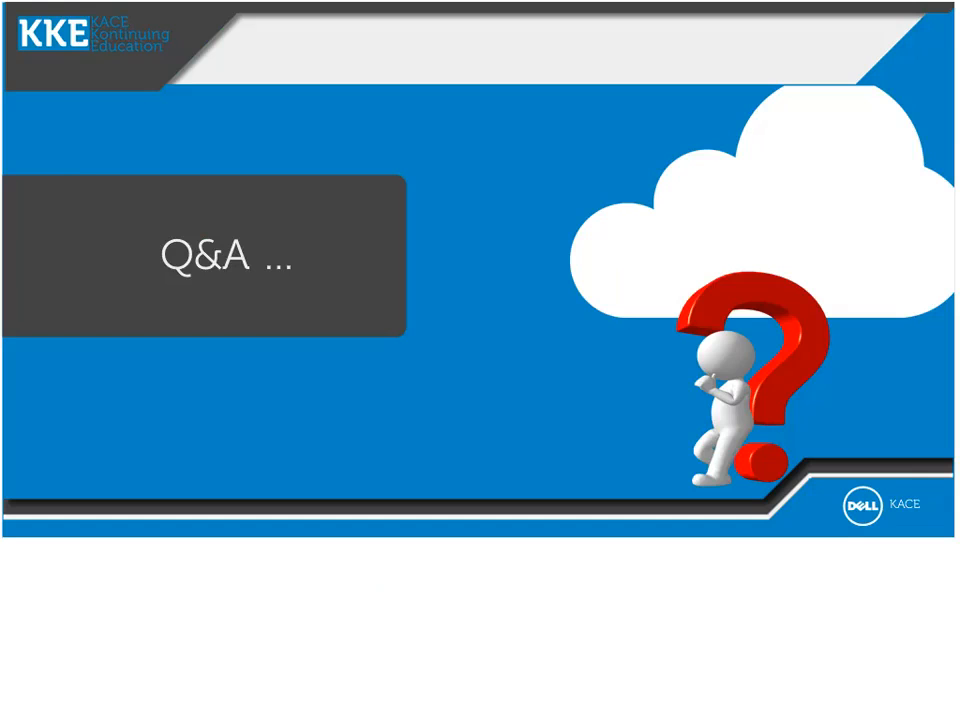
key("Right")
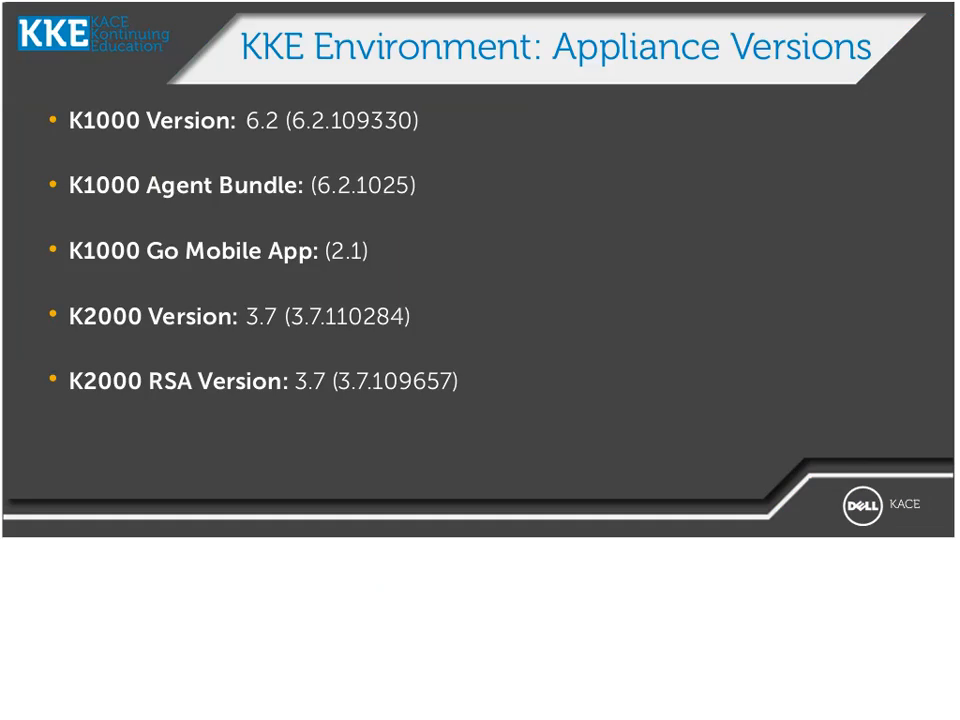